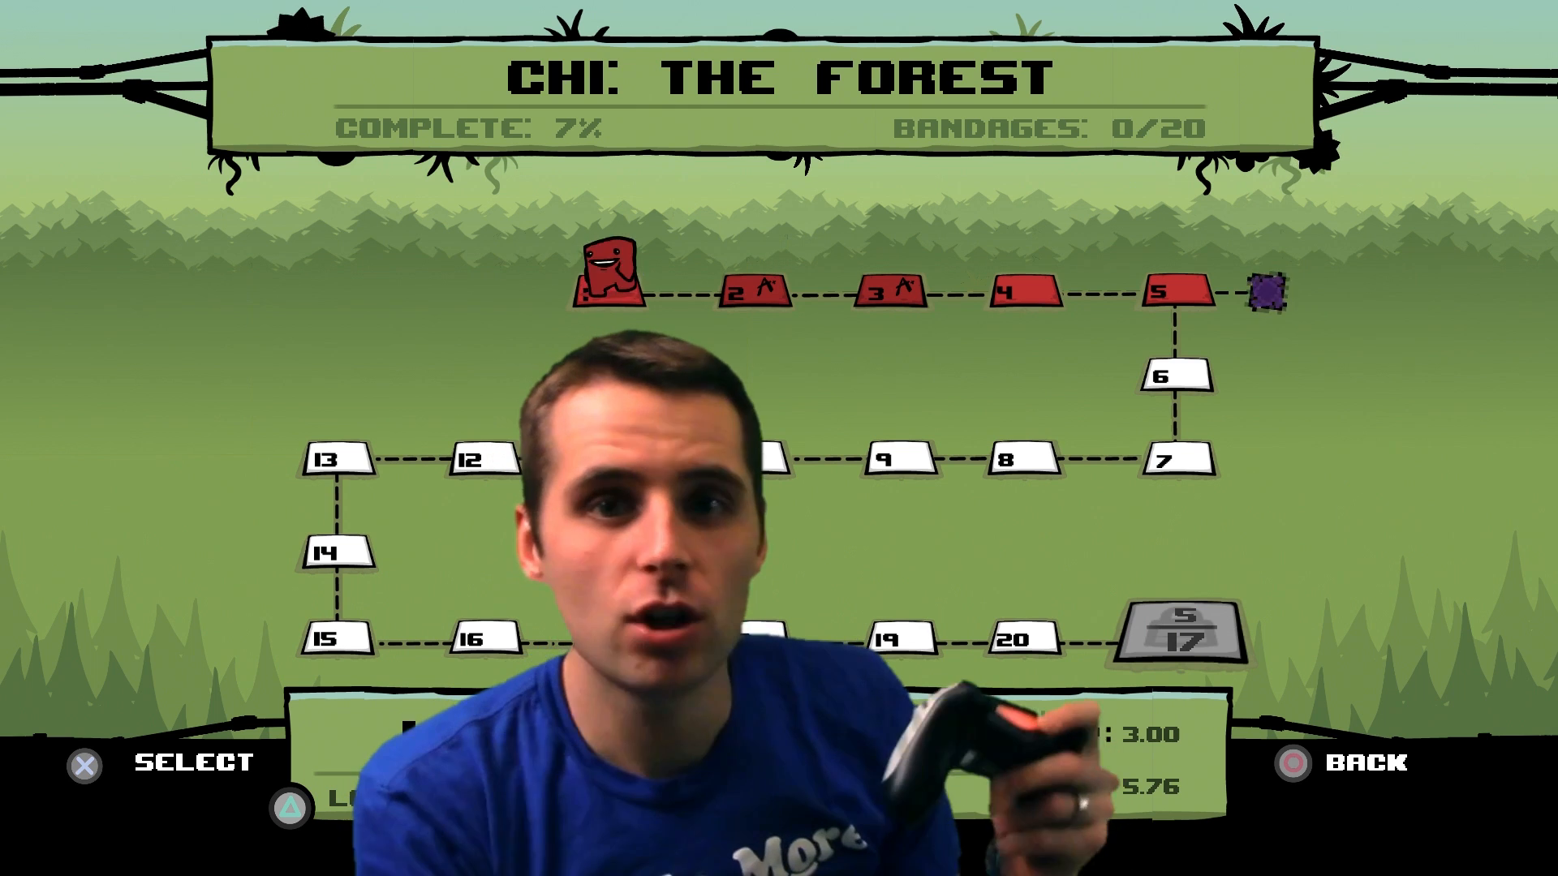
key(Left)
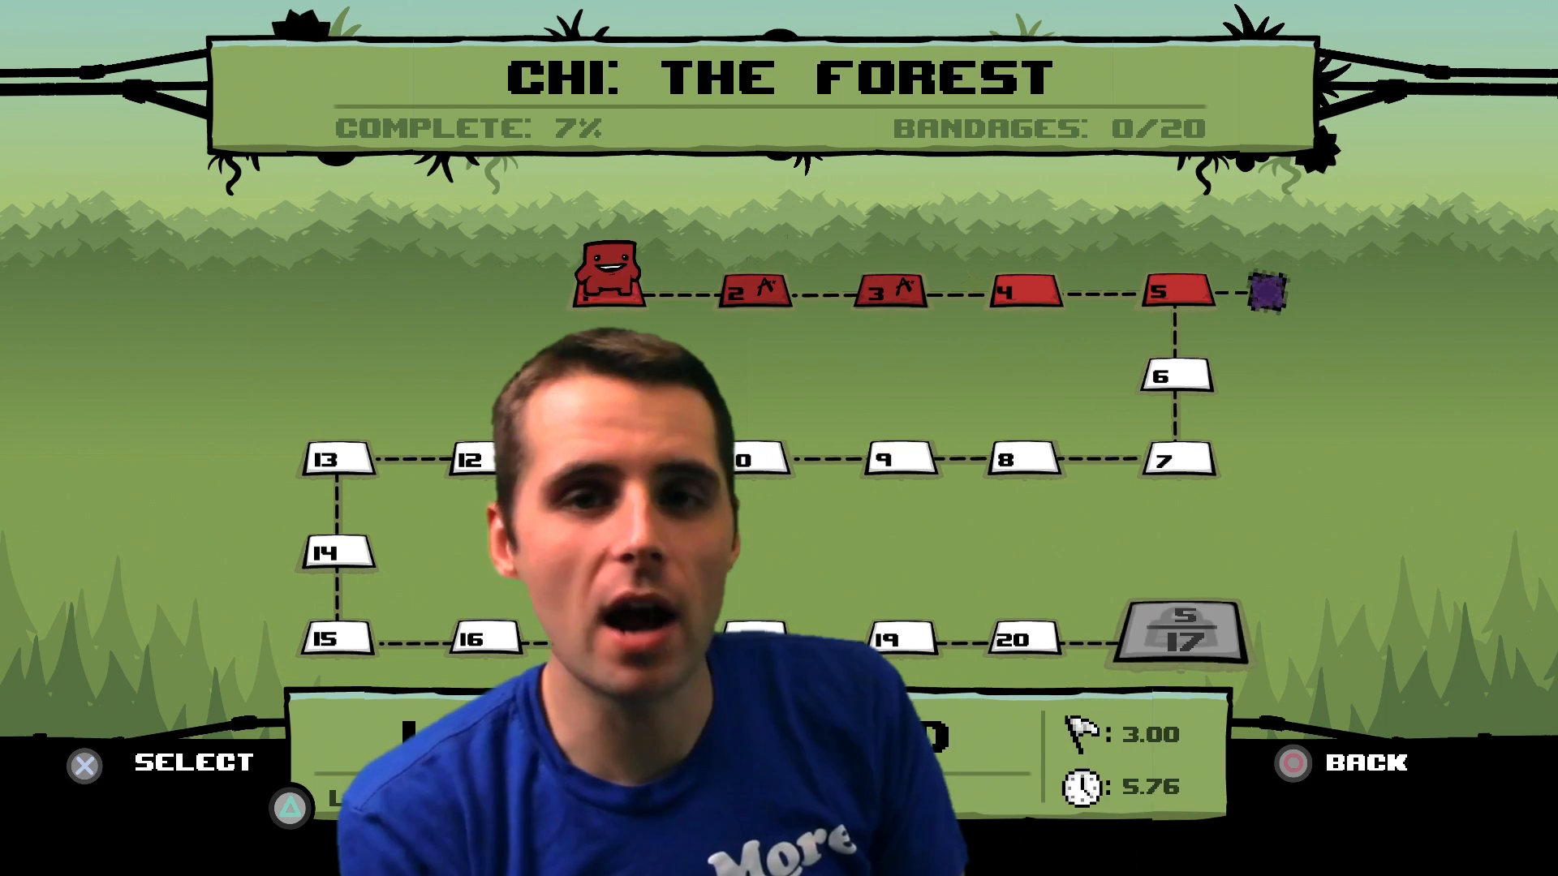
key(Right)
key(Left)
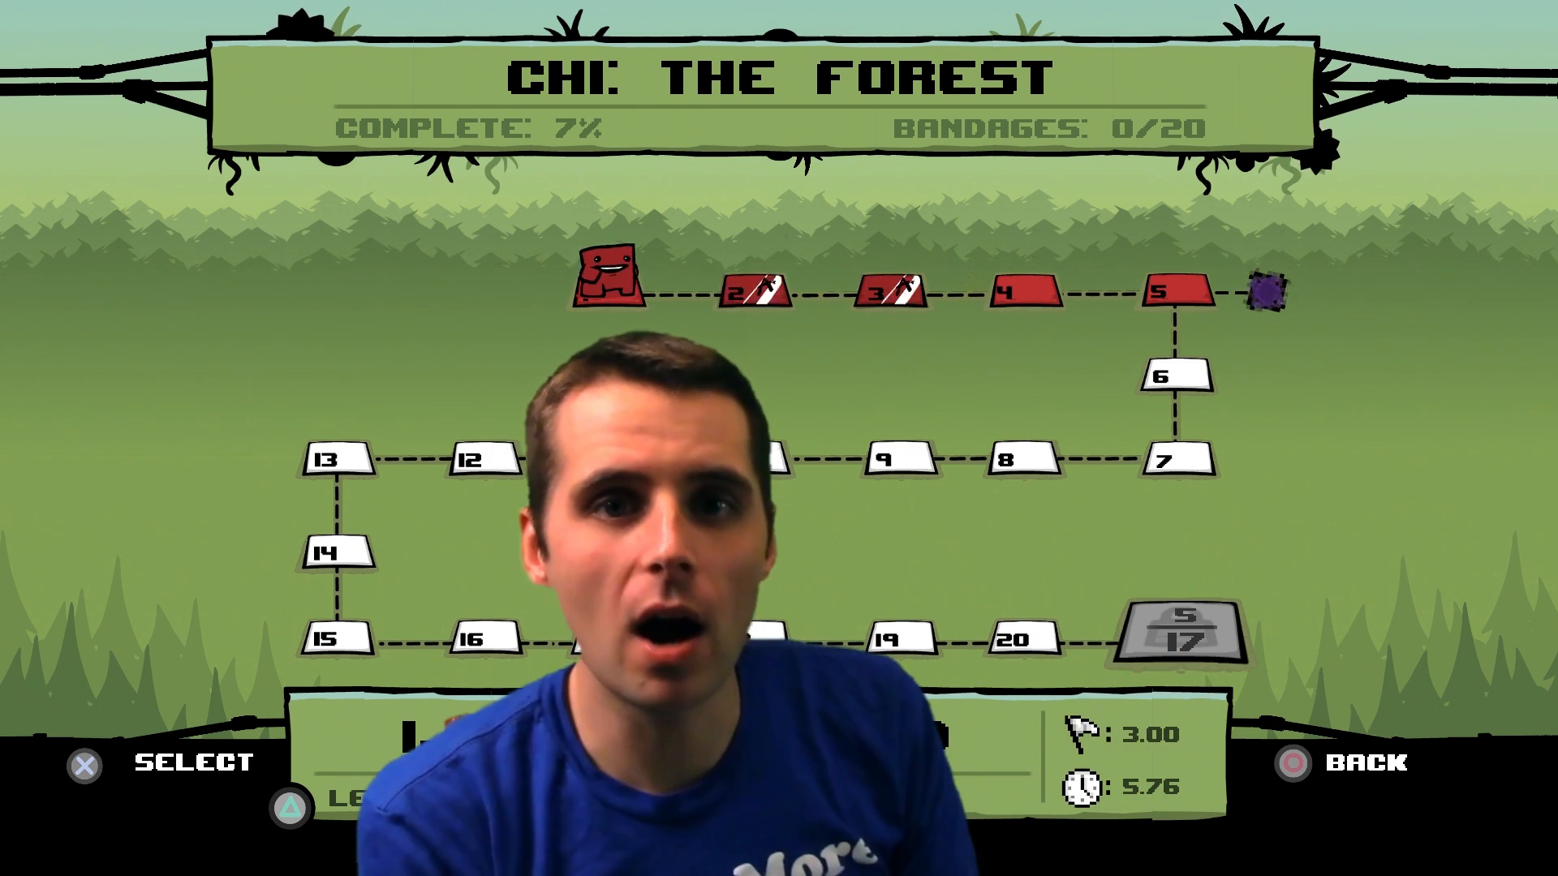
key(Right)
key(Left)
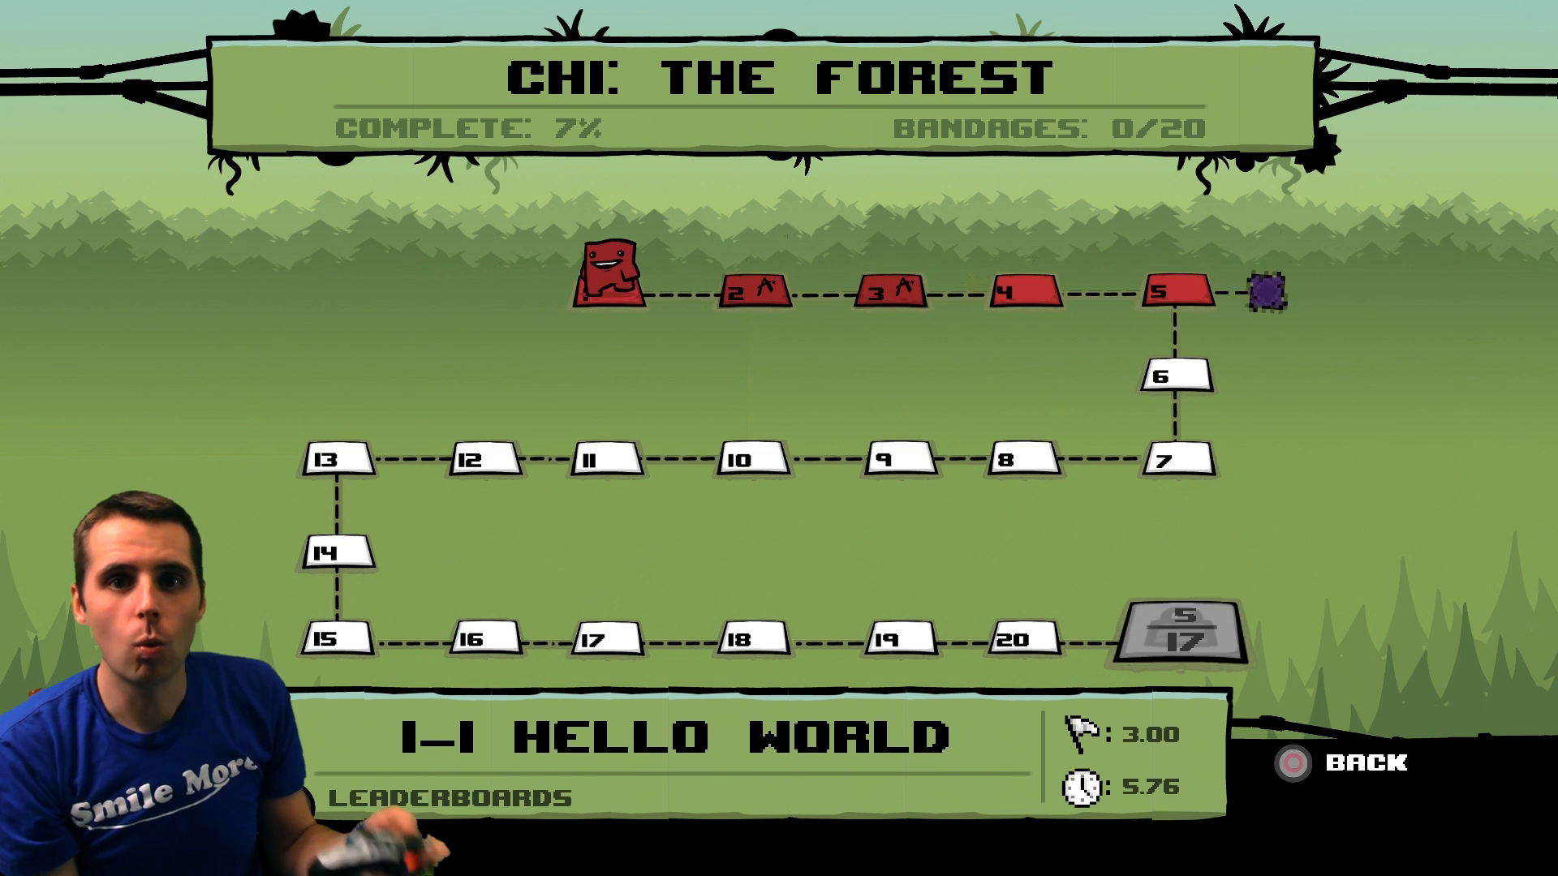
key(Right)
key(Left)
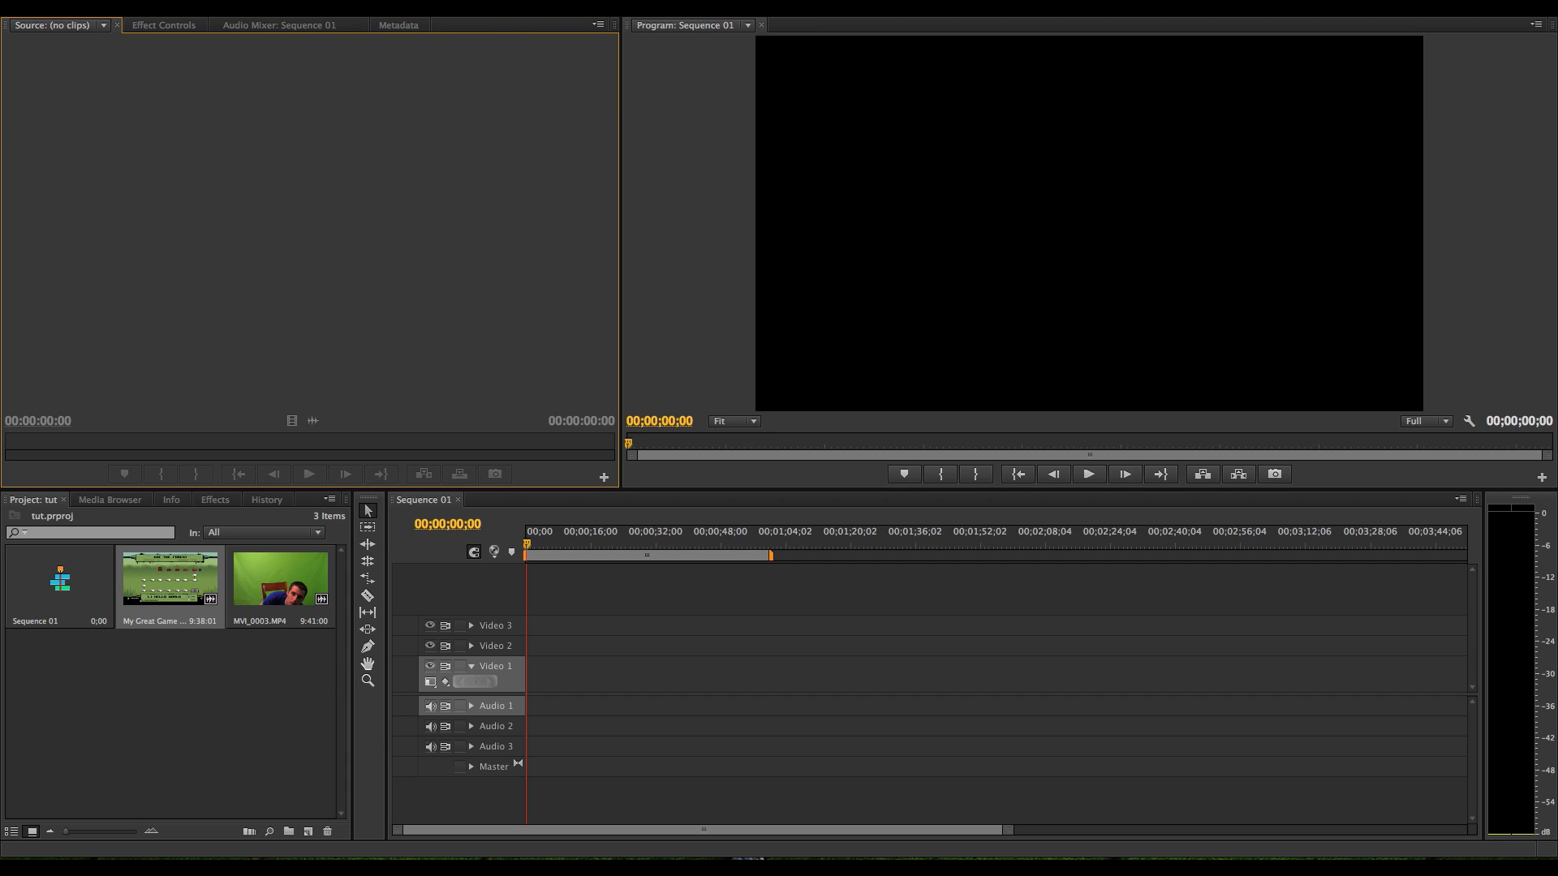
click(172, 3)
mouse_move(174, 14)
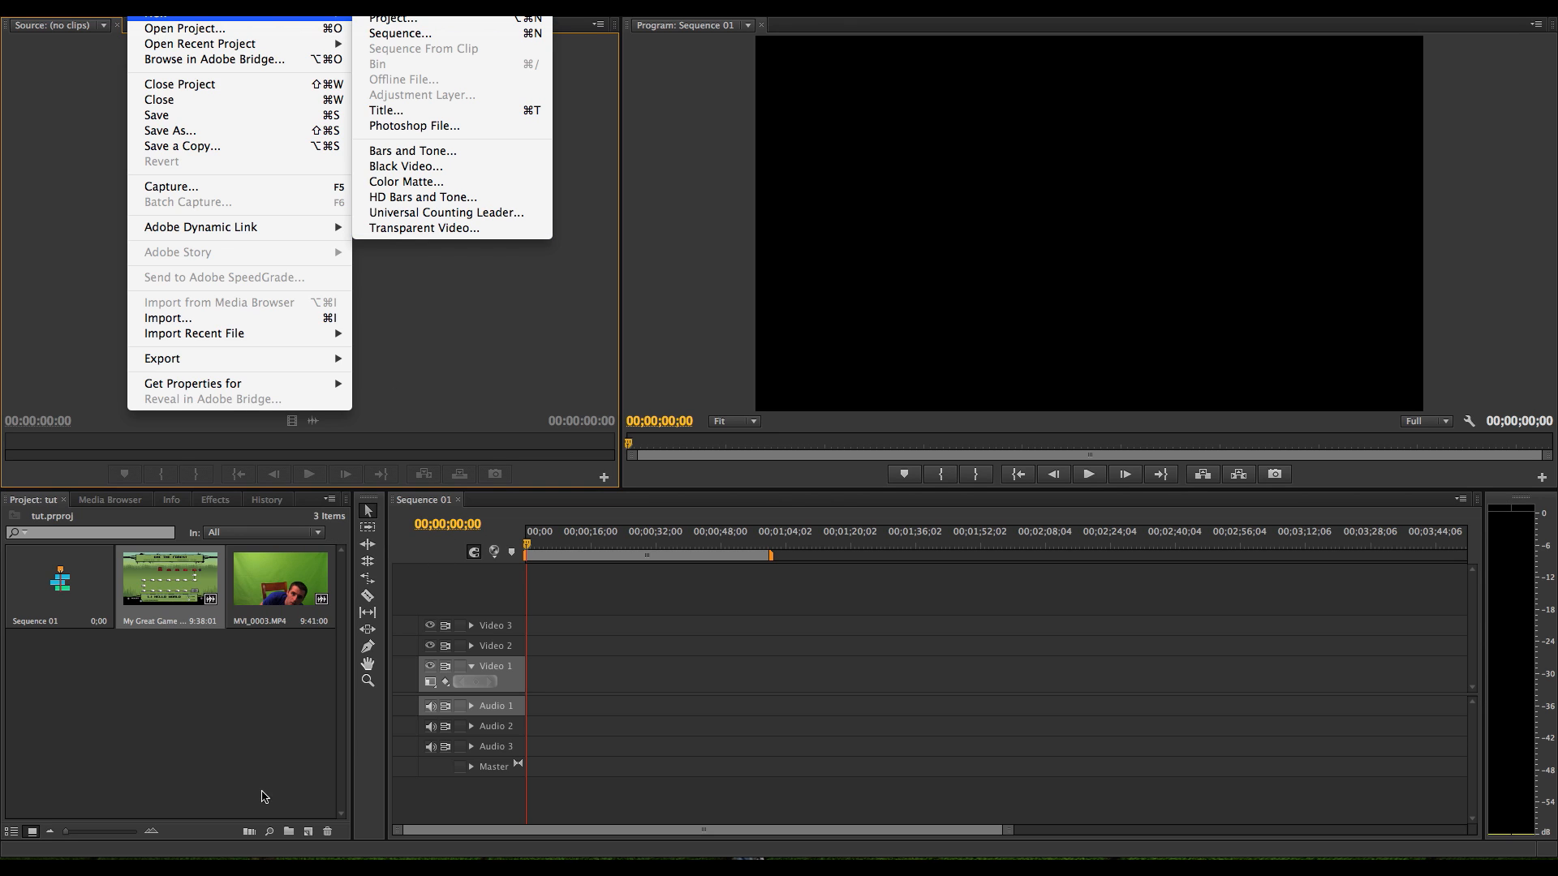
click(253, 755)
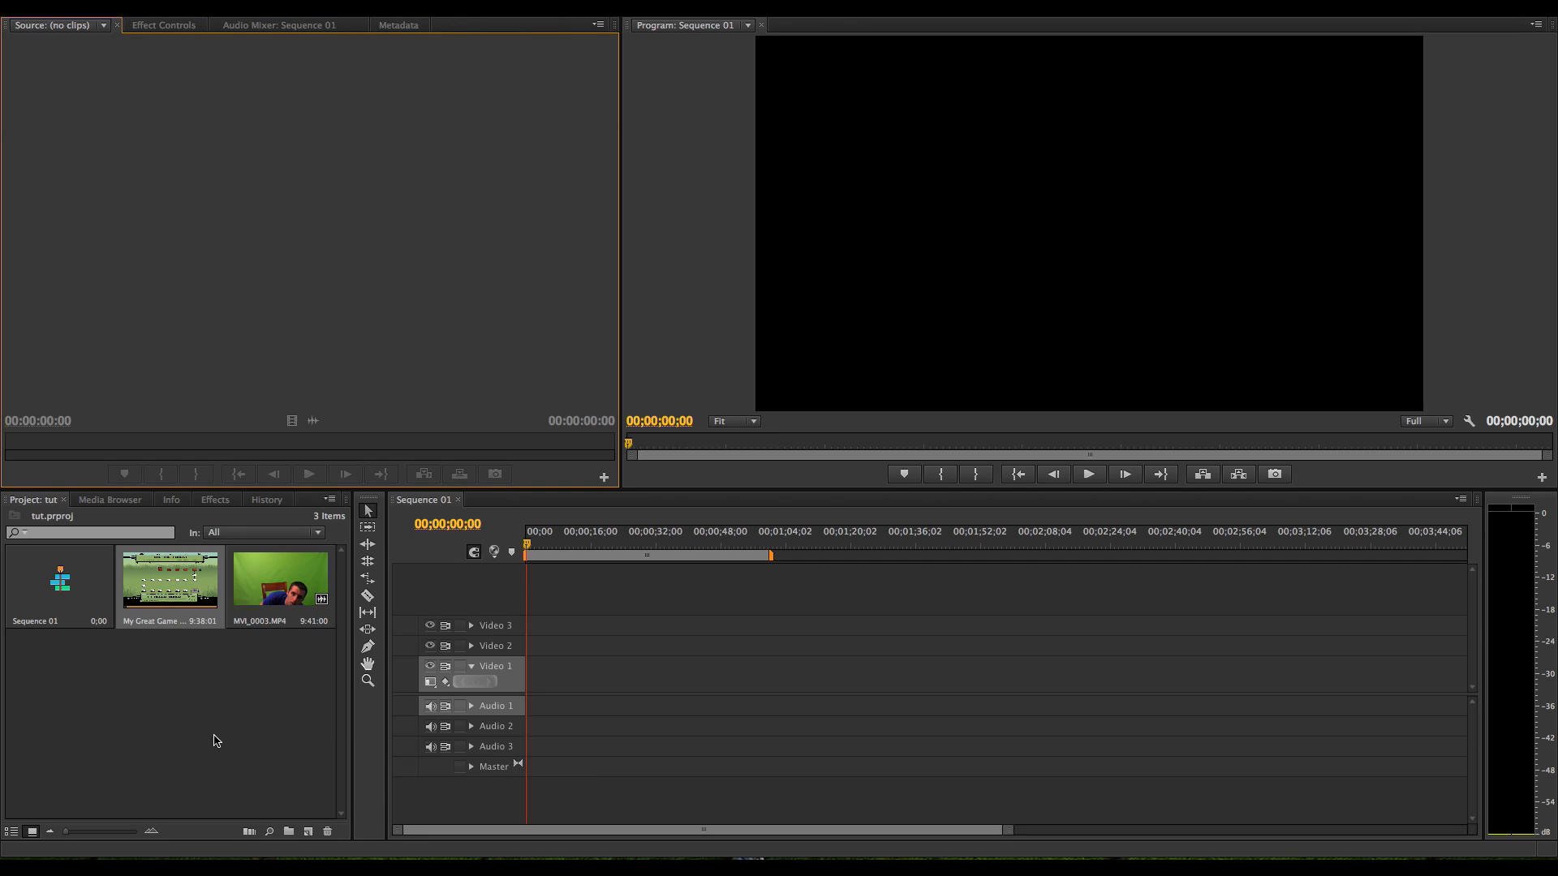
Place the gameplay clip on Video 1, changing the sequence settings to match it, and put MVI_0003.MP4 above it on Video 2
drag(176, 581, 528, 673)
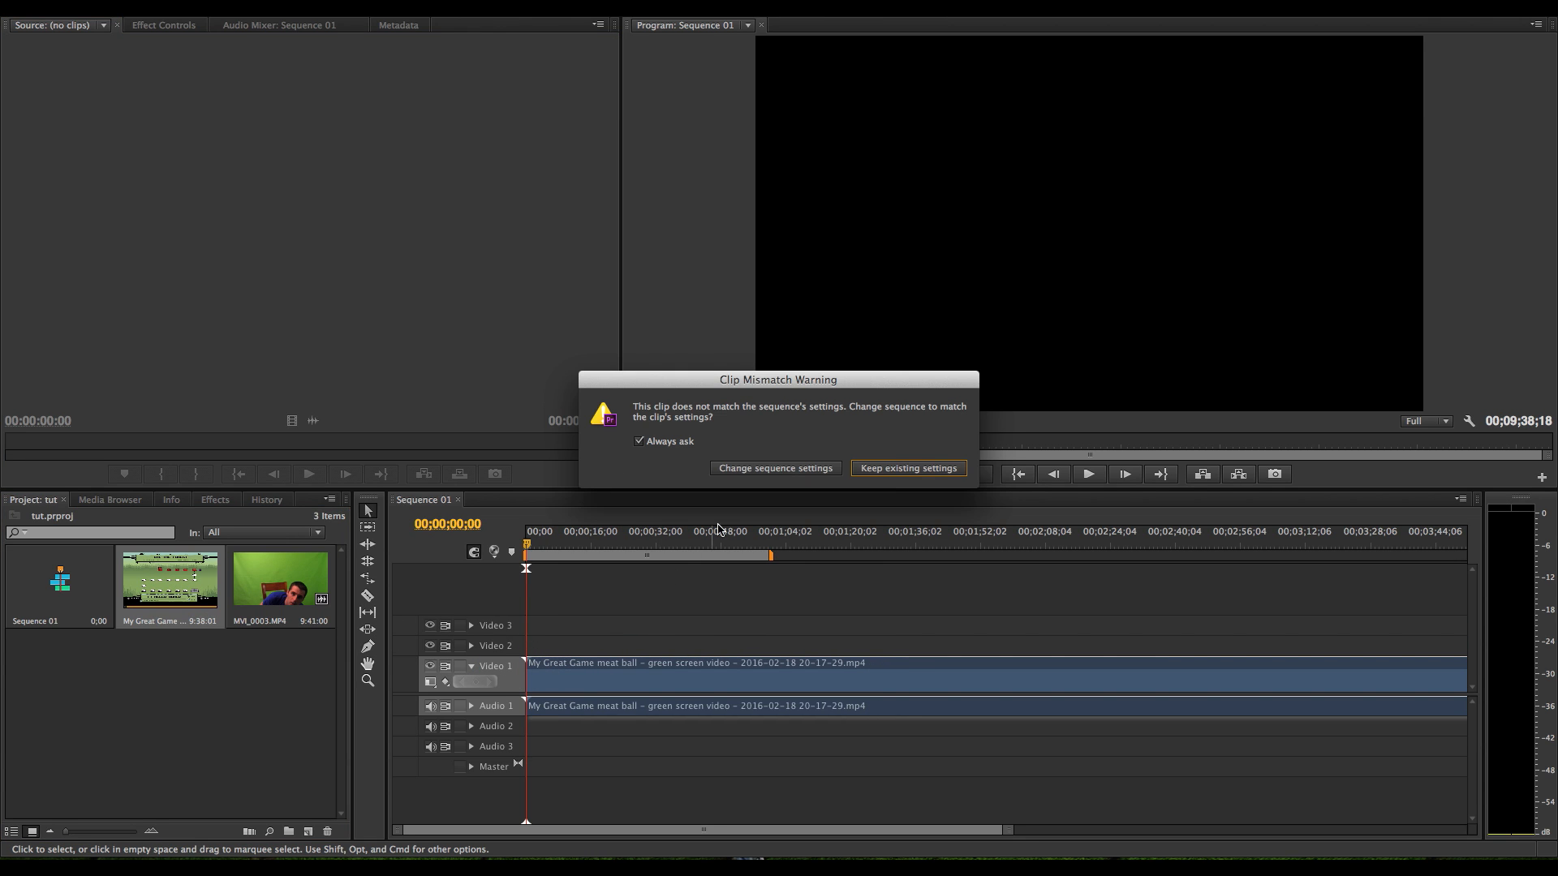
click(761, 471)
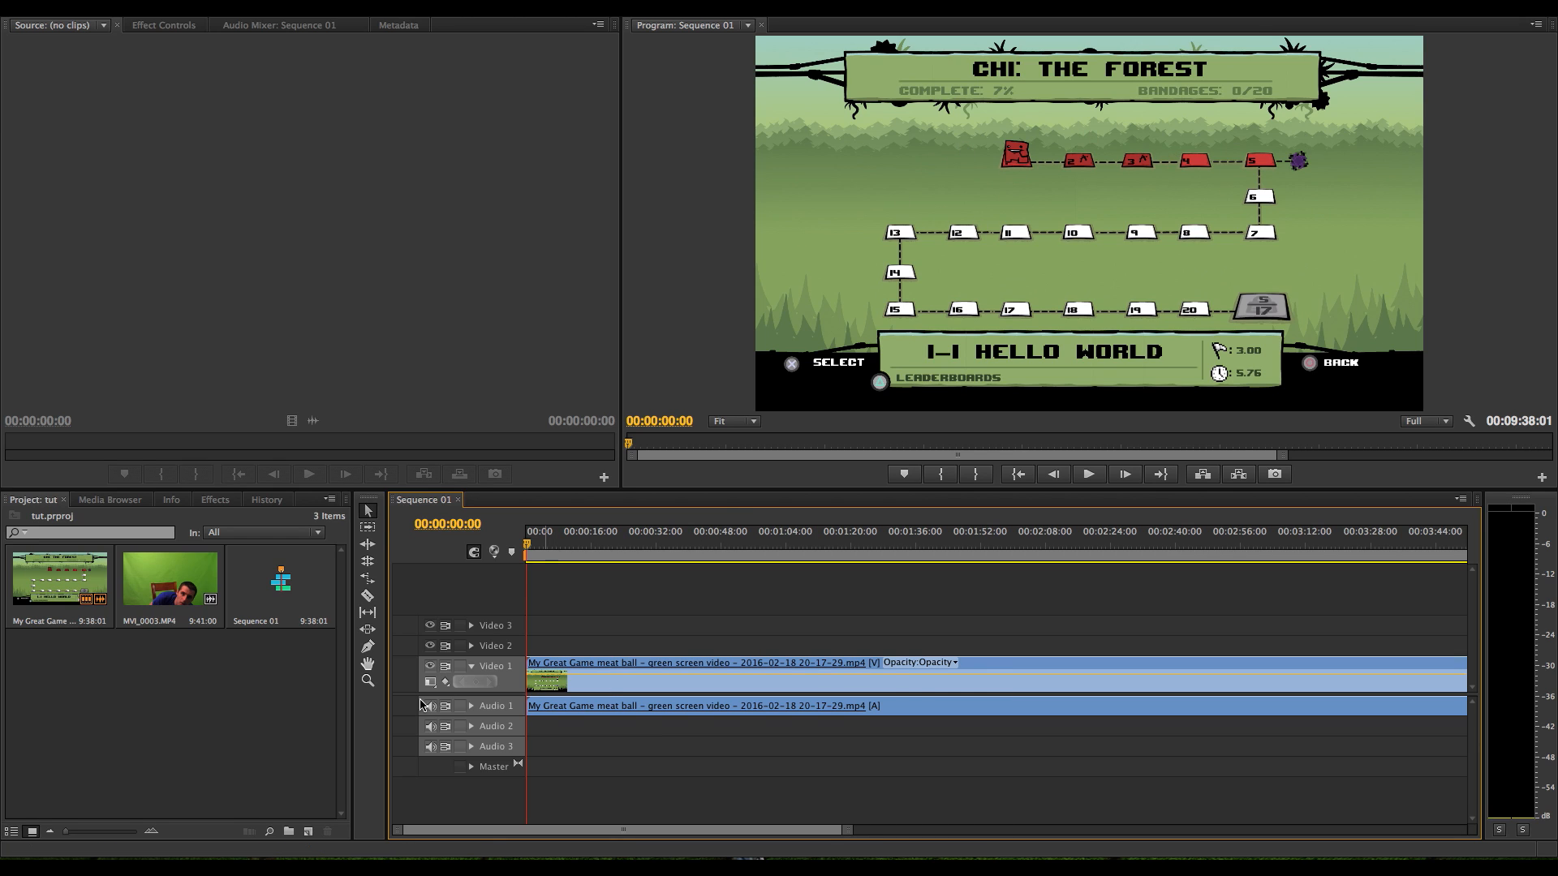
click(168, 593)
drag(168, 594, 538, 645)
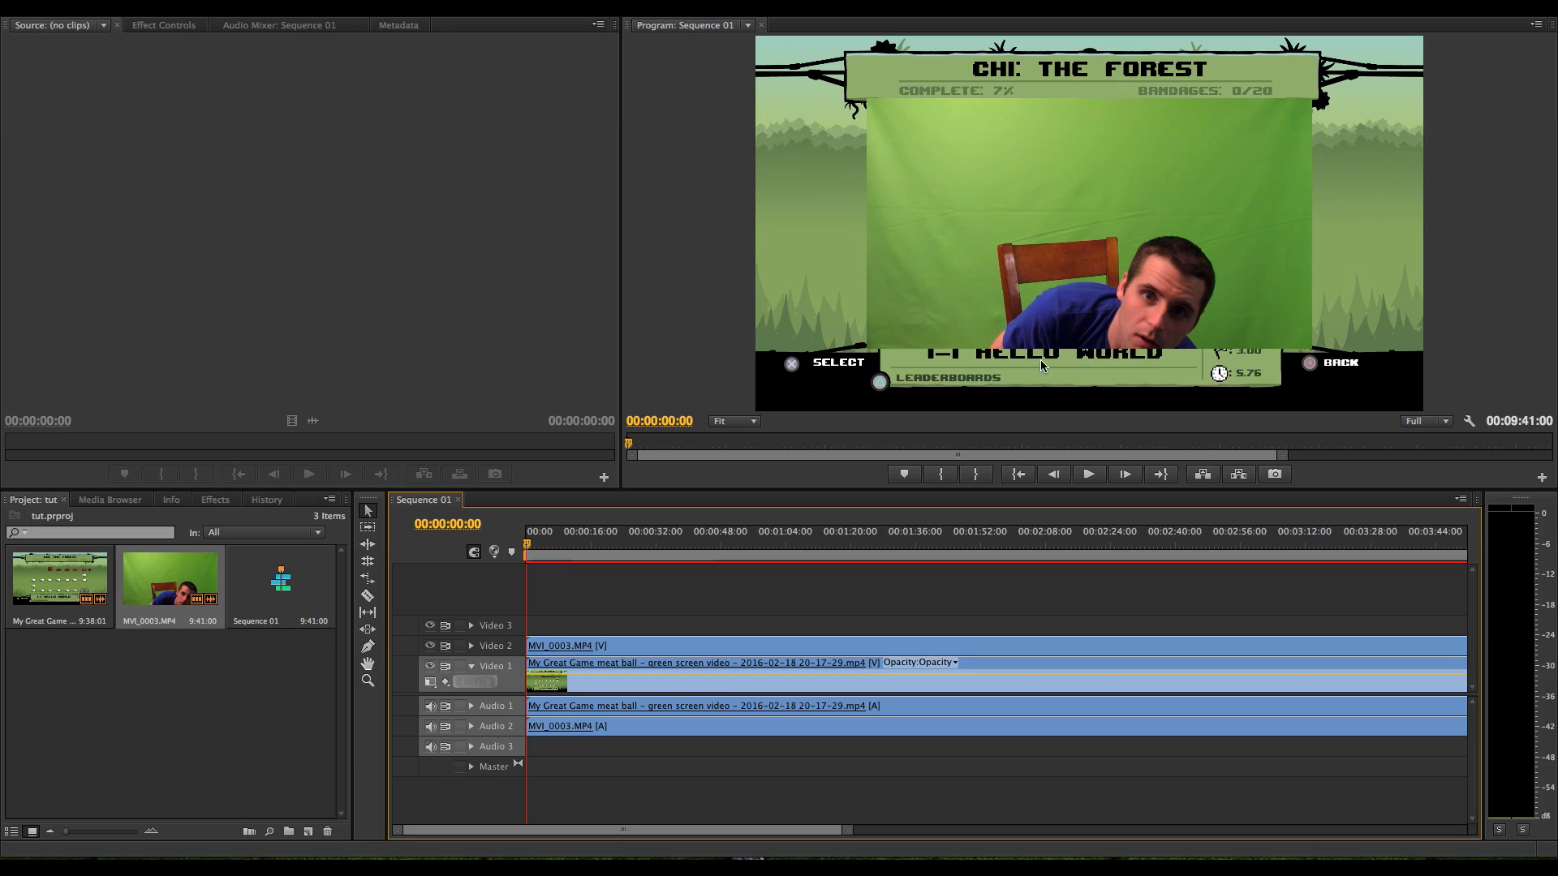
Reposition the MVI_0003.MP4 picture to the lower-left corner of the frame, at about 624.1, 761.6
click(633, 648)
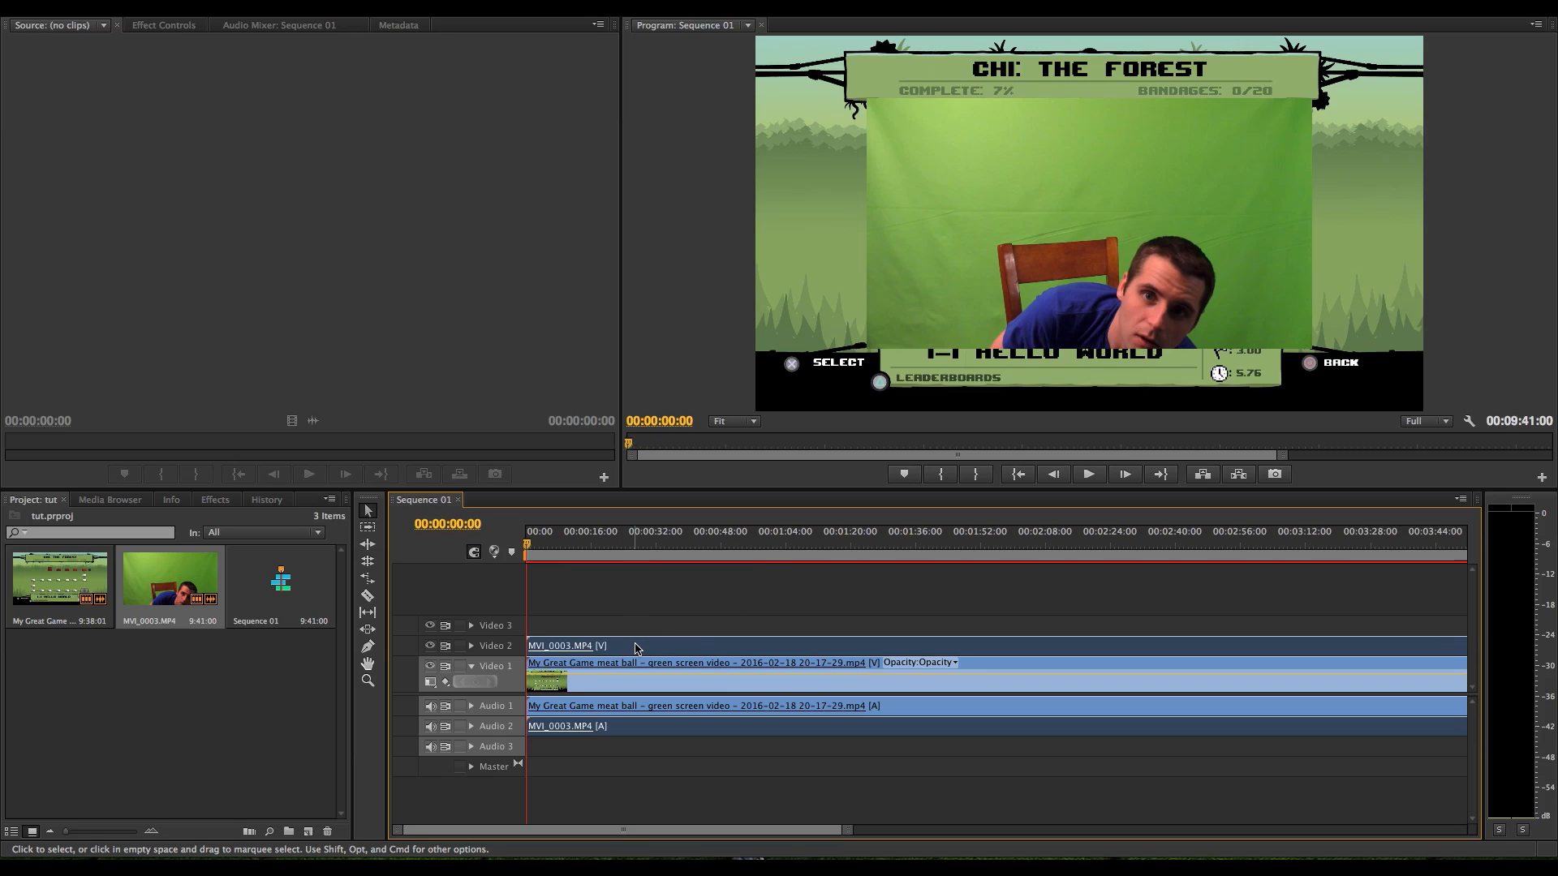
click(166, 26)
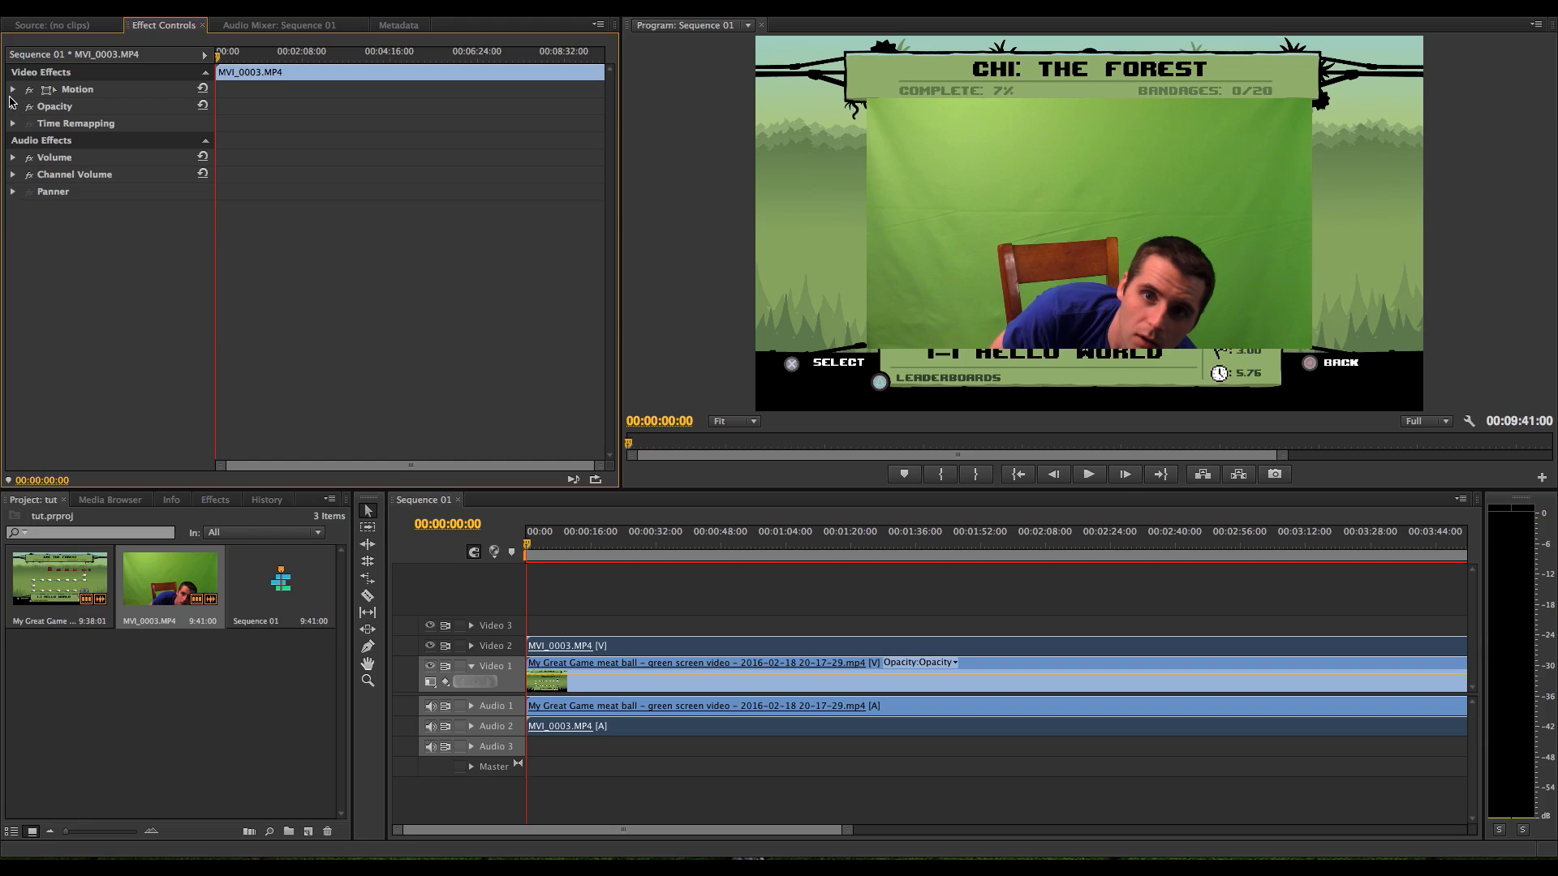
click(14, 89)
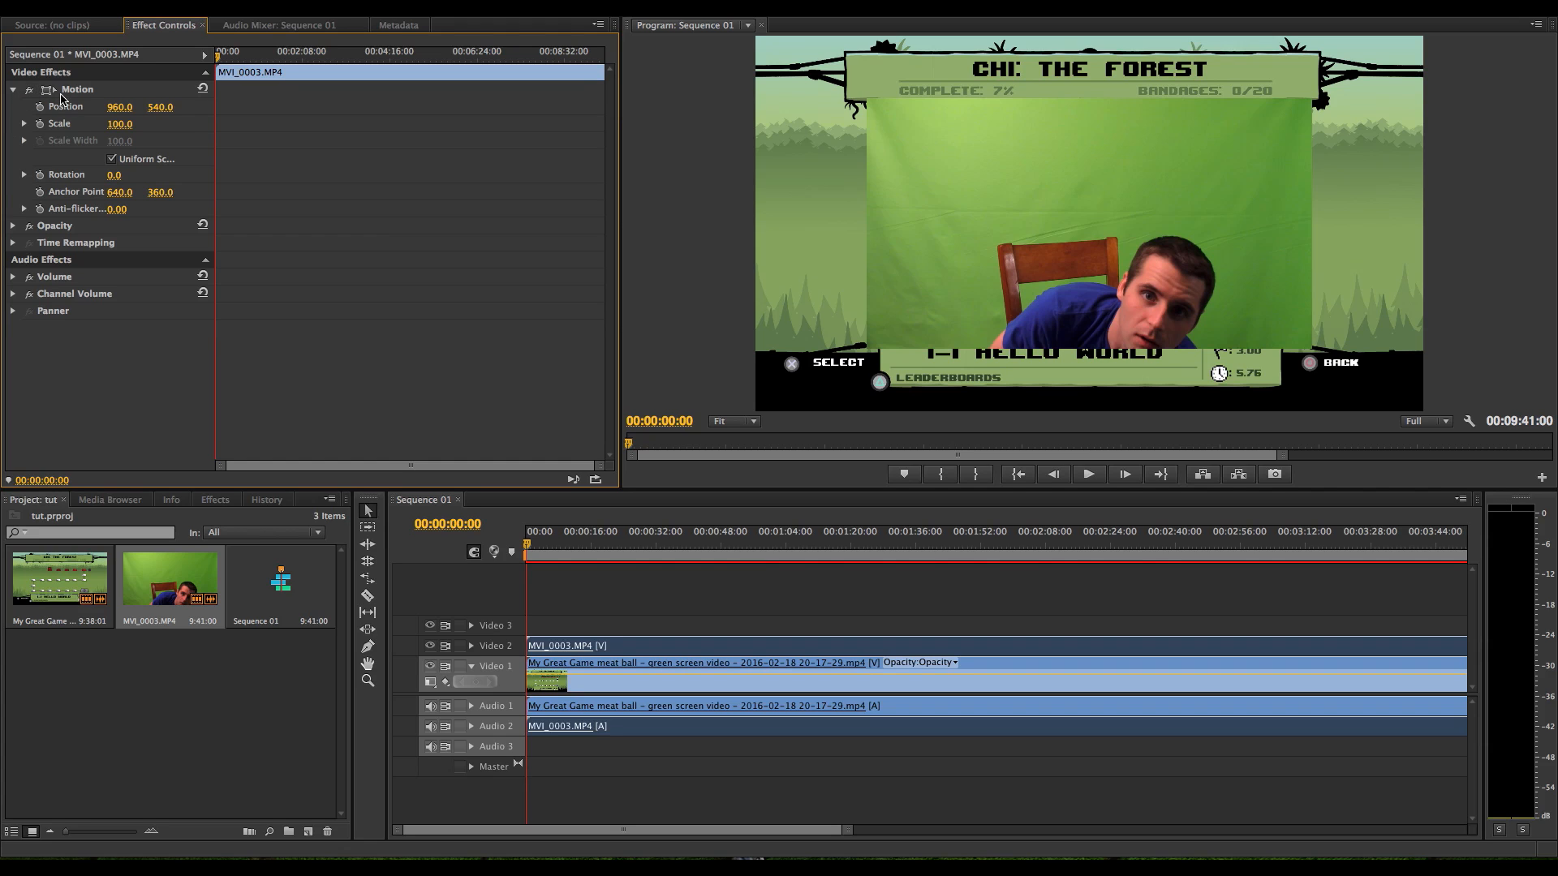
click(51, 91)
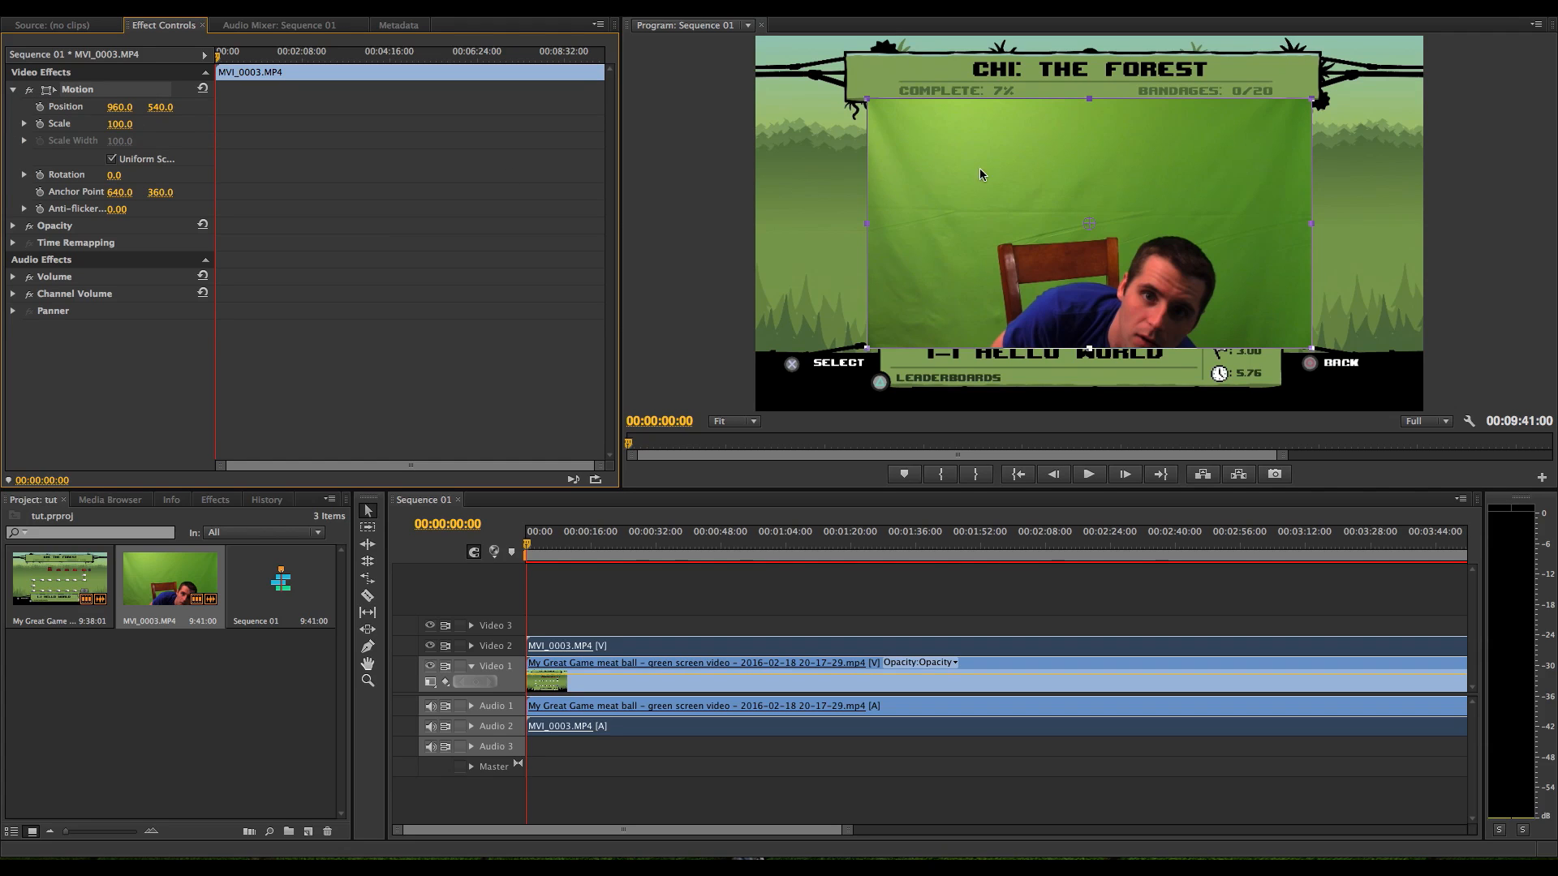
drag(1187, 160, 1072, 240)
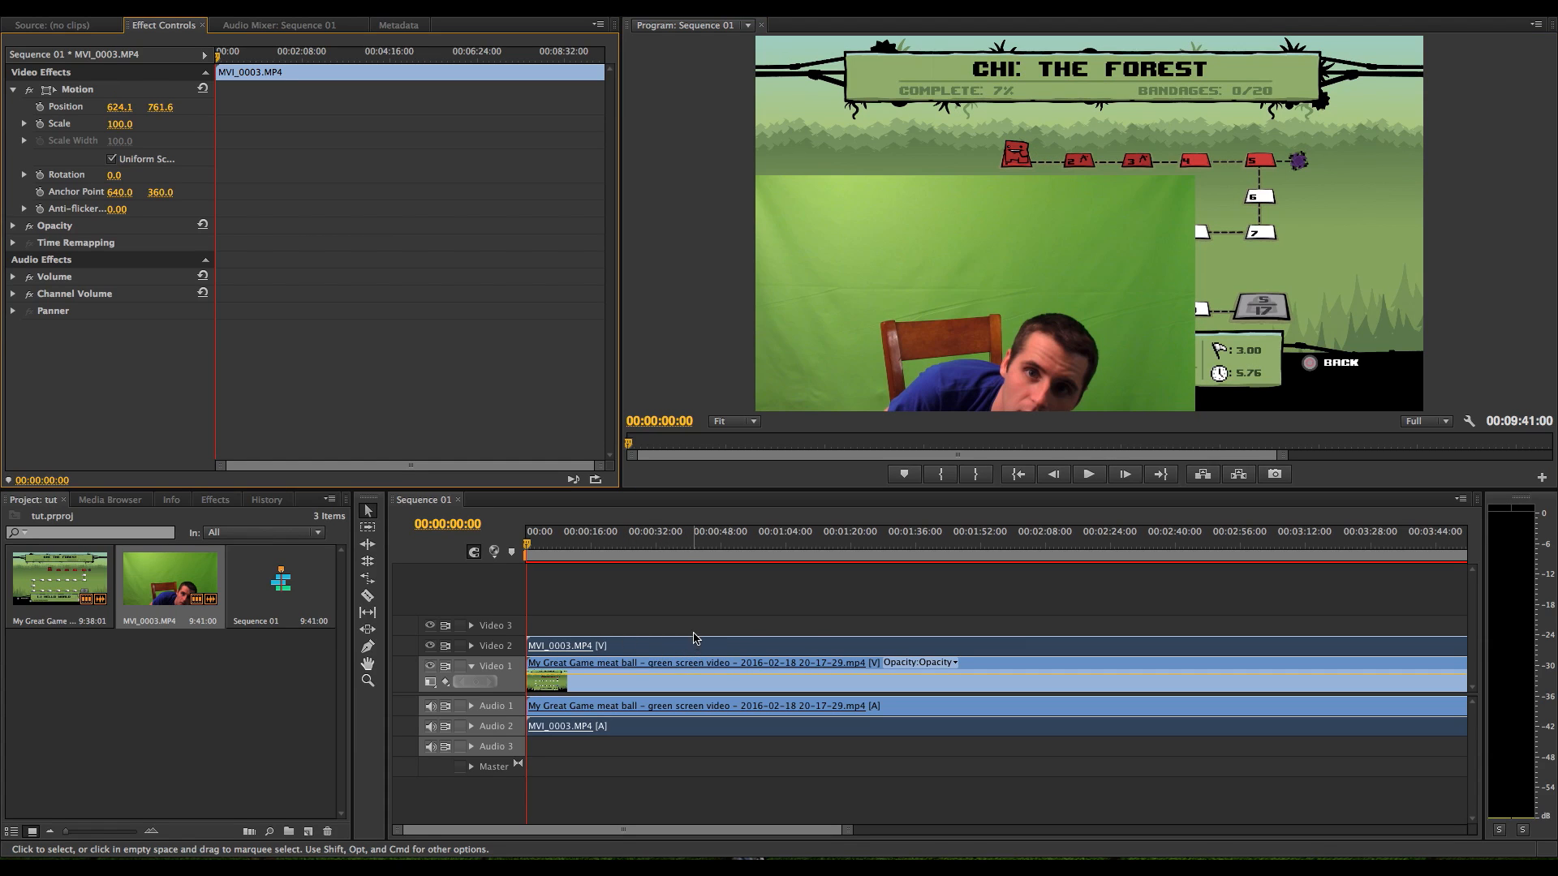
Shift the gameplay and MVI_0003.MP4 clips together about 11 seconds later in the sequence
click(722, 632)
drag(848, 831, 960, 836)
drag(784, 628, 915, 831)
drag(641, 654, 671, 654)
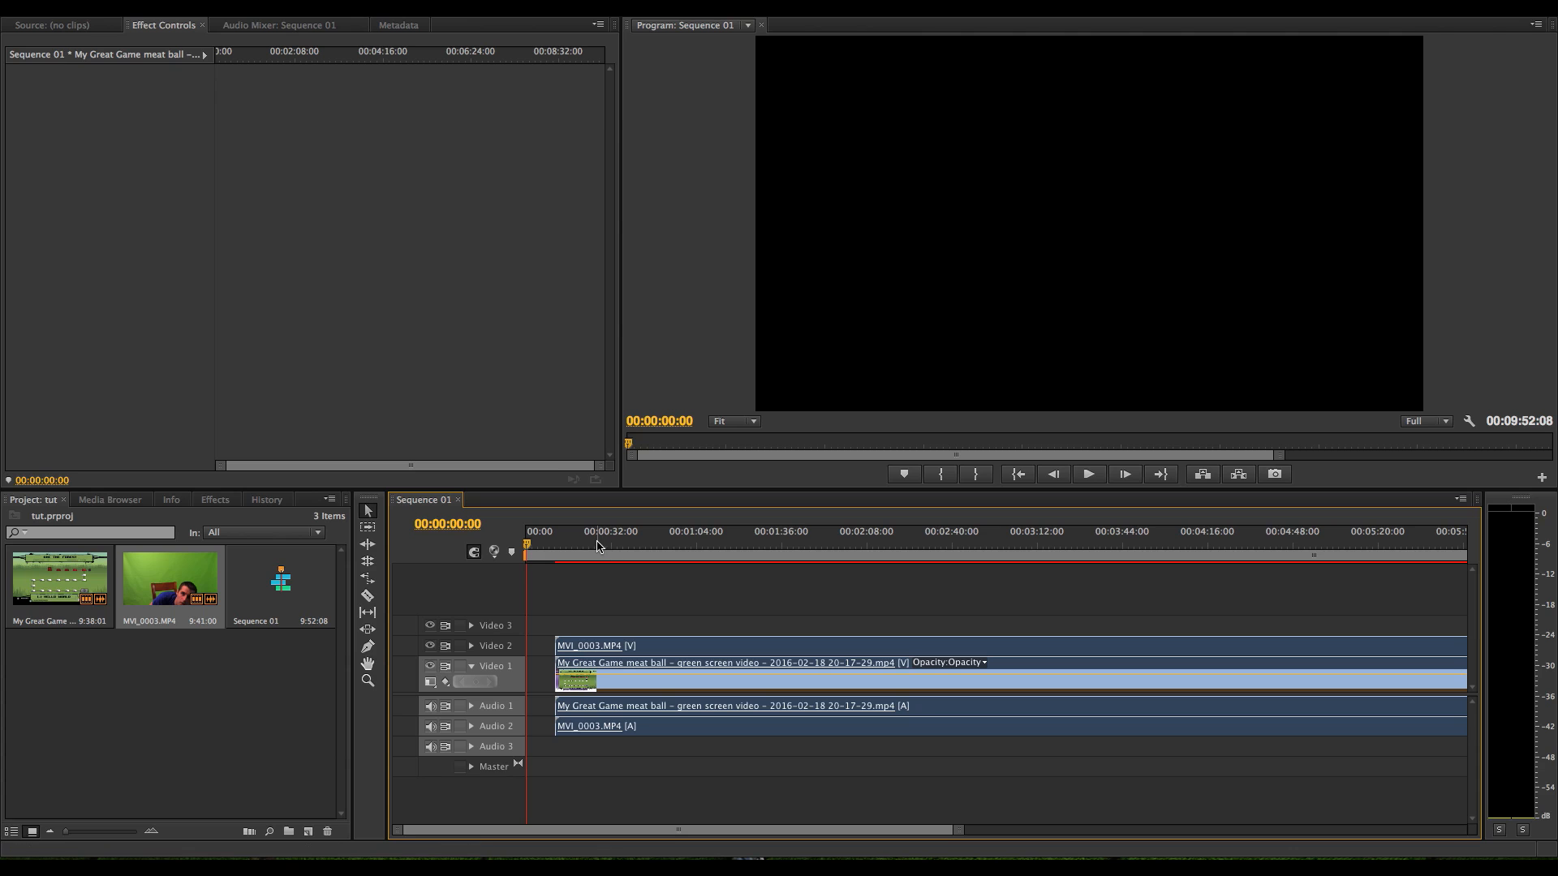
Add a marker at 00:01:38:13 and shift MVI_0003.MP4 about 1 second 20 frames later to sync it with the gameplay
drag(597, 542, 788, 550)
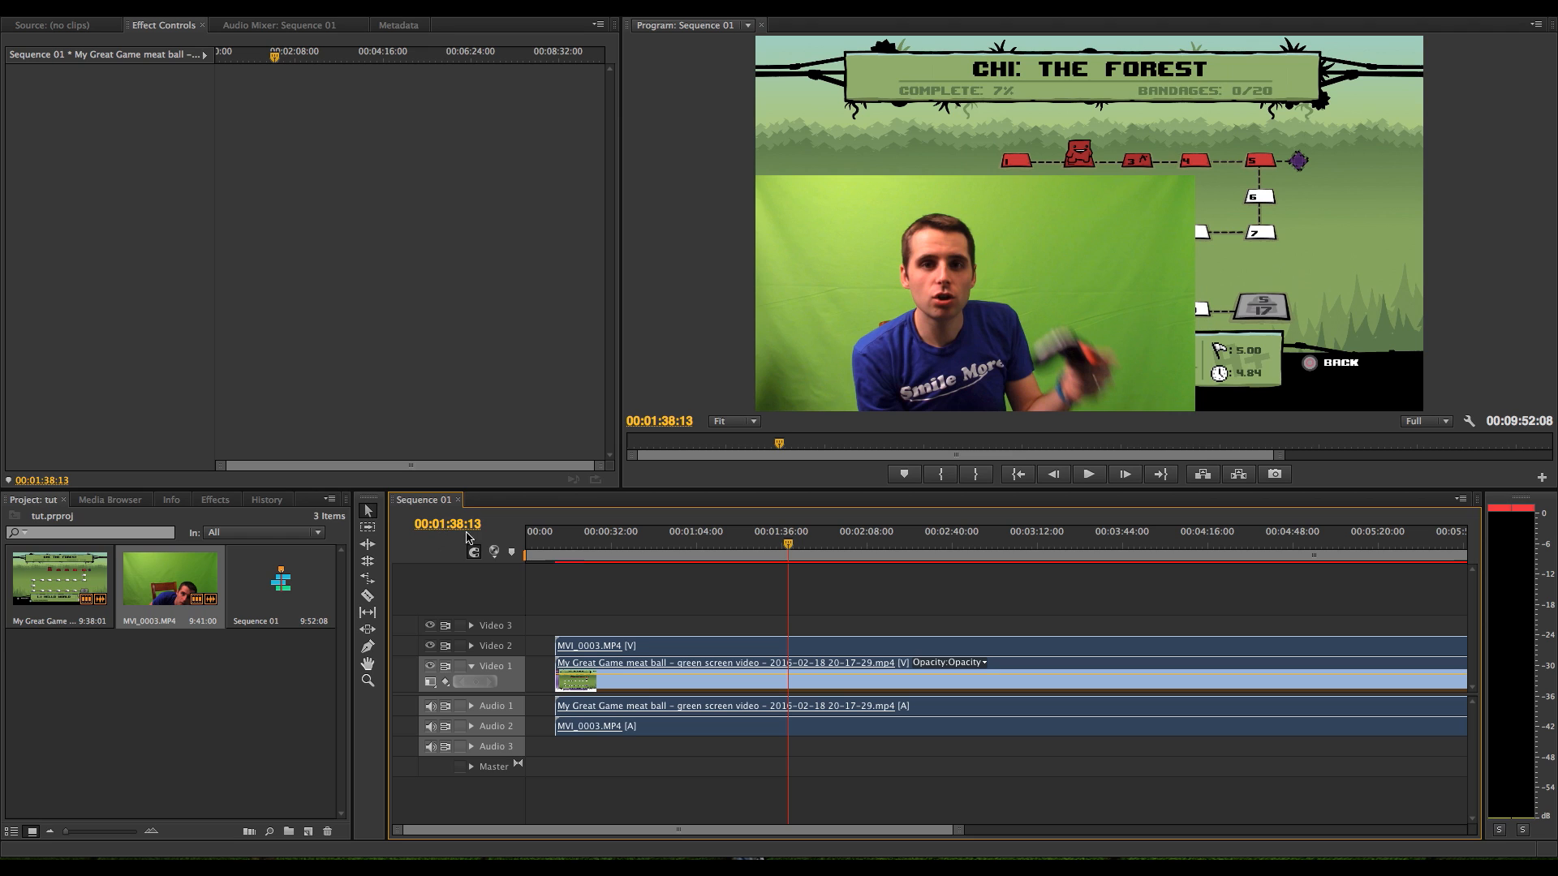
click(512, 555)
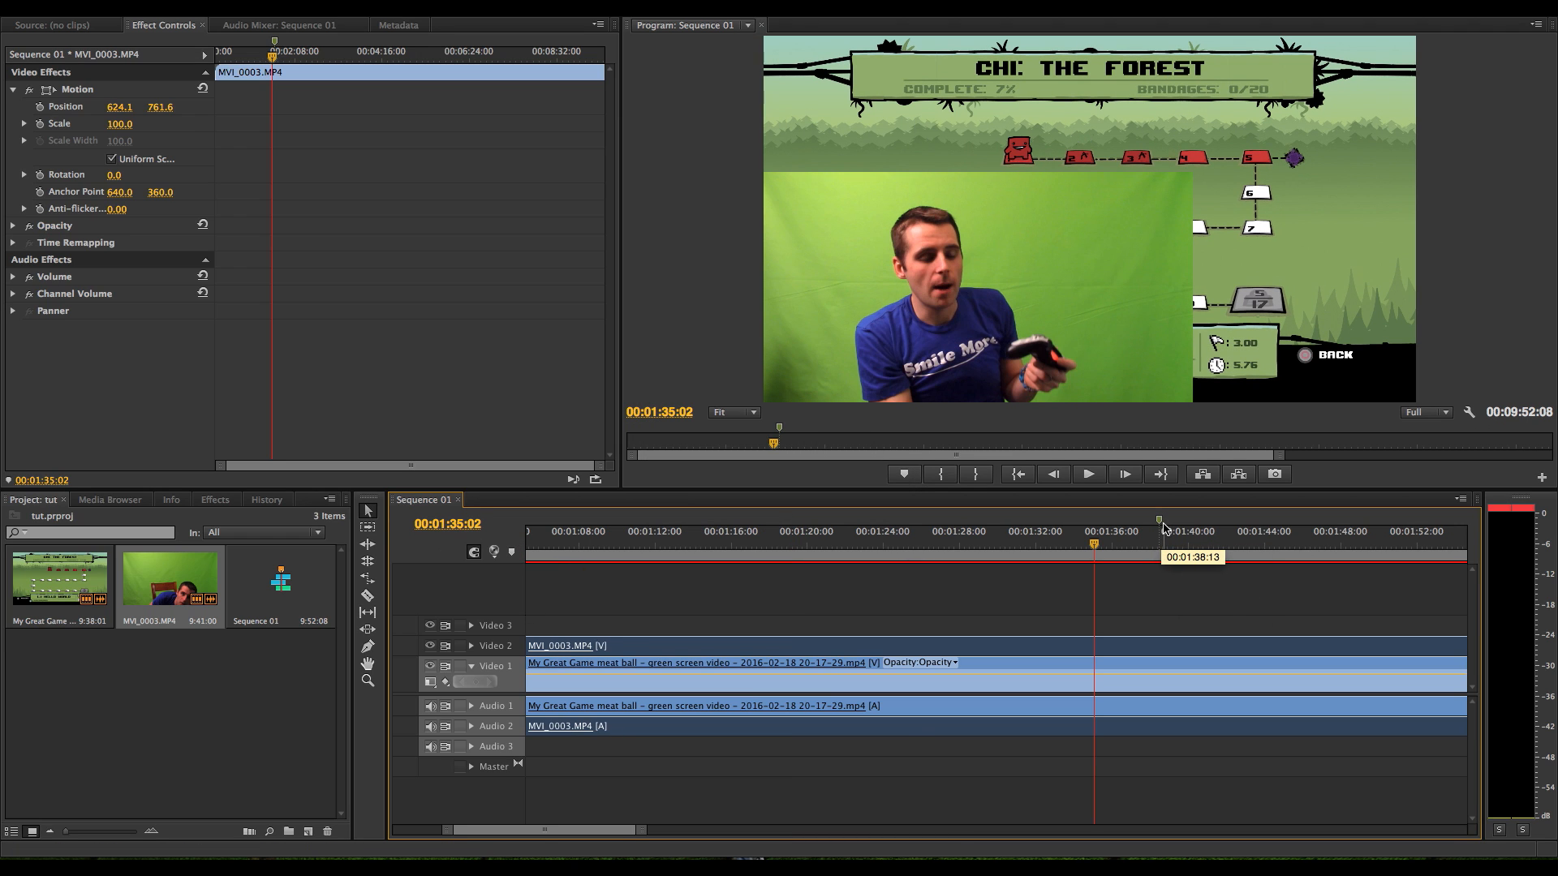
click(1077, 546)
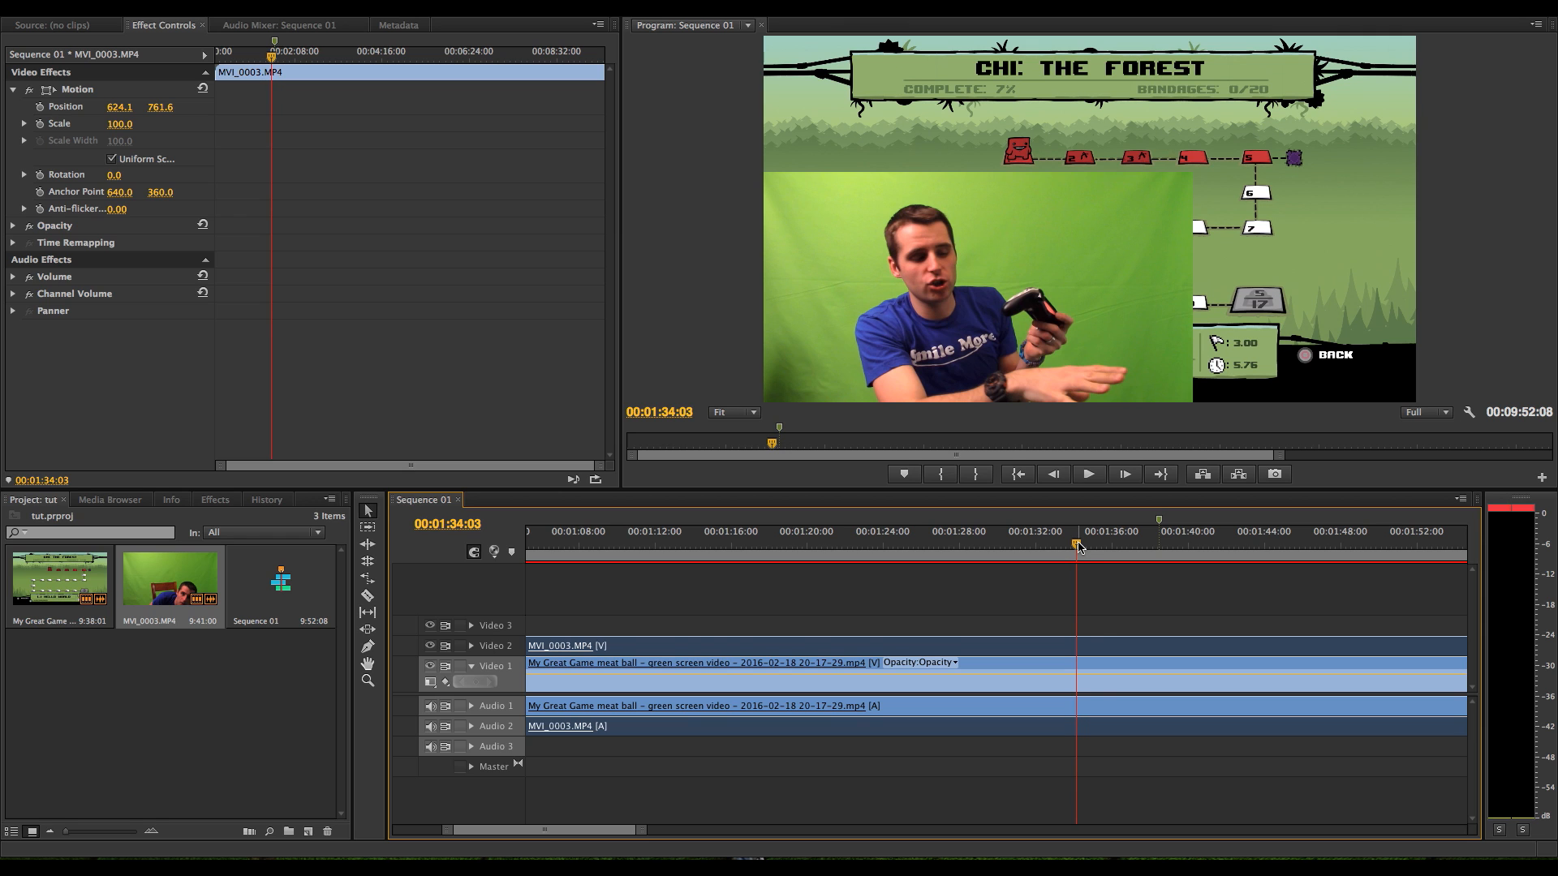
key(space)
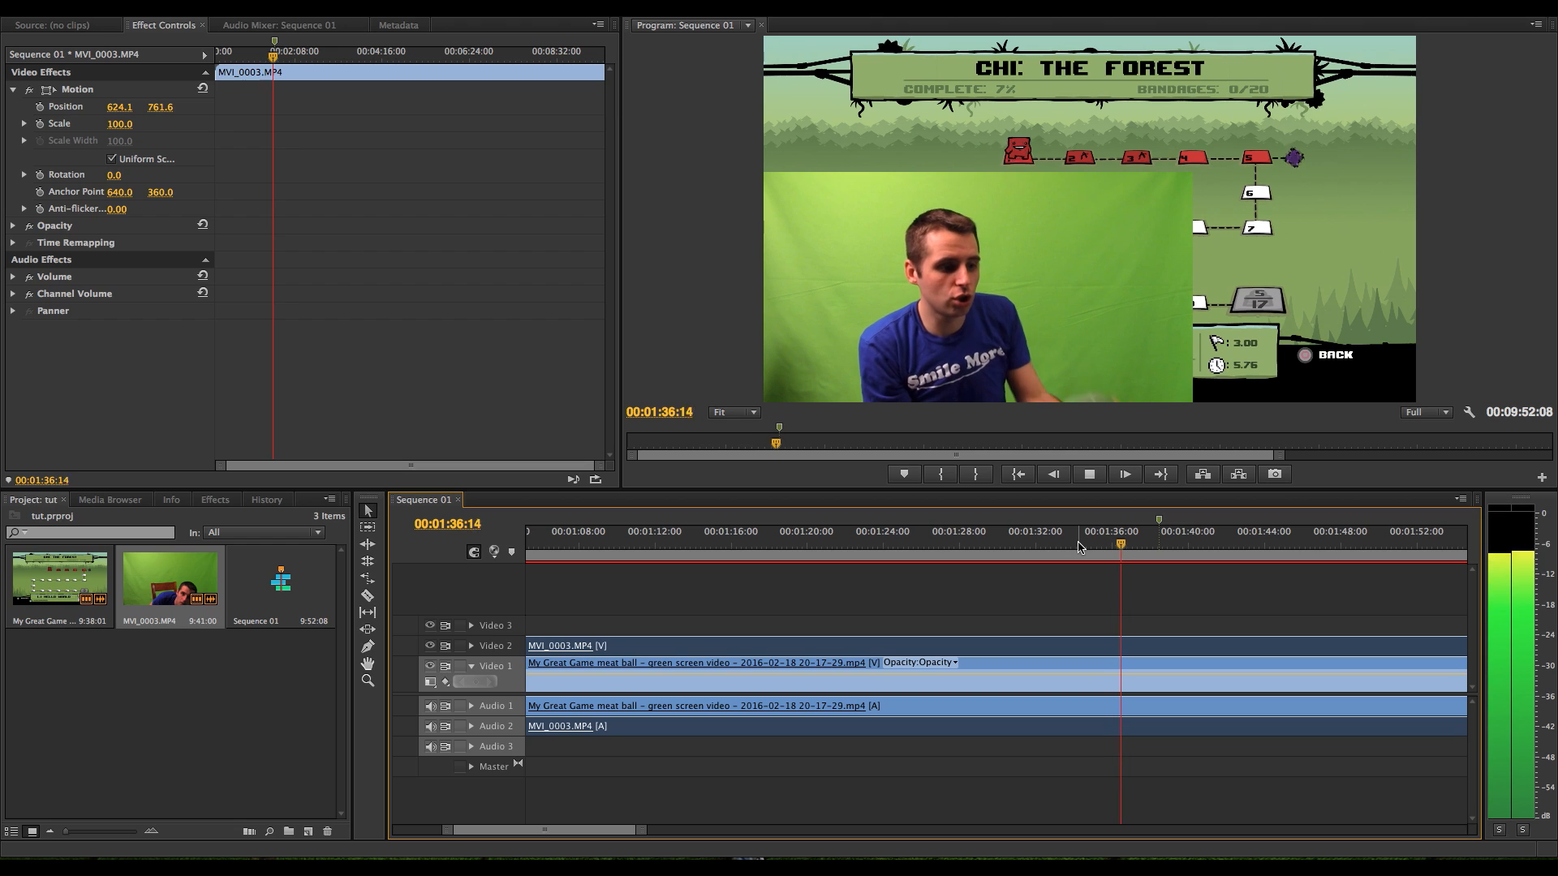
key(space)
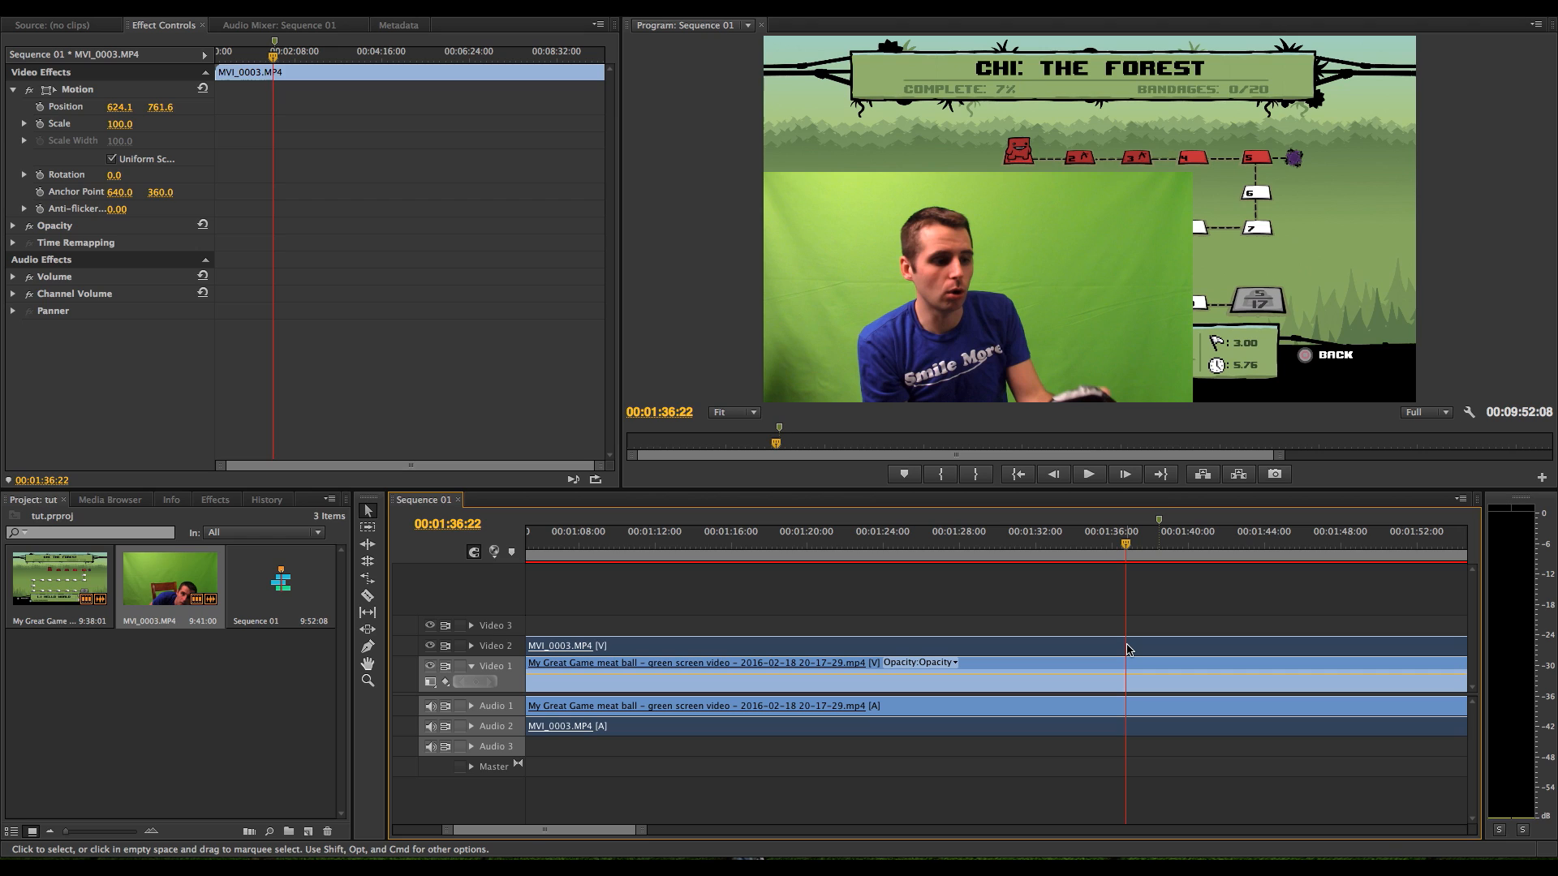
drag(1130, 649, 1162, 648)
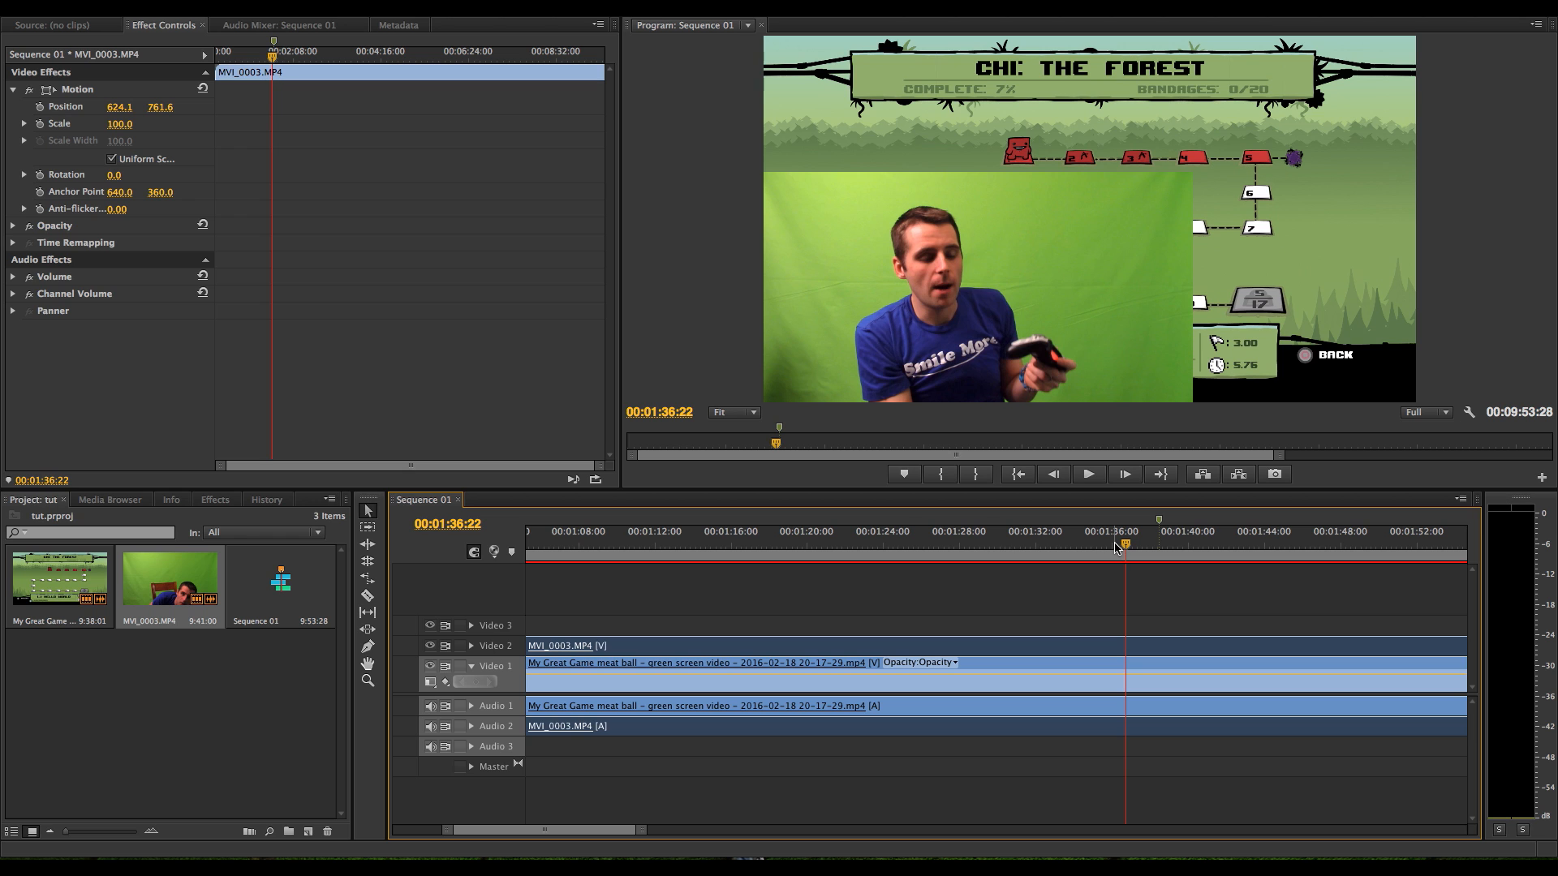
key(space)
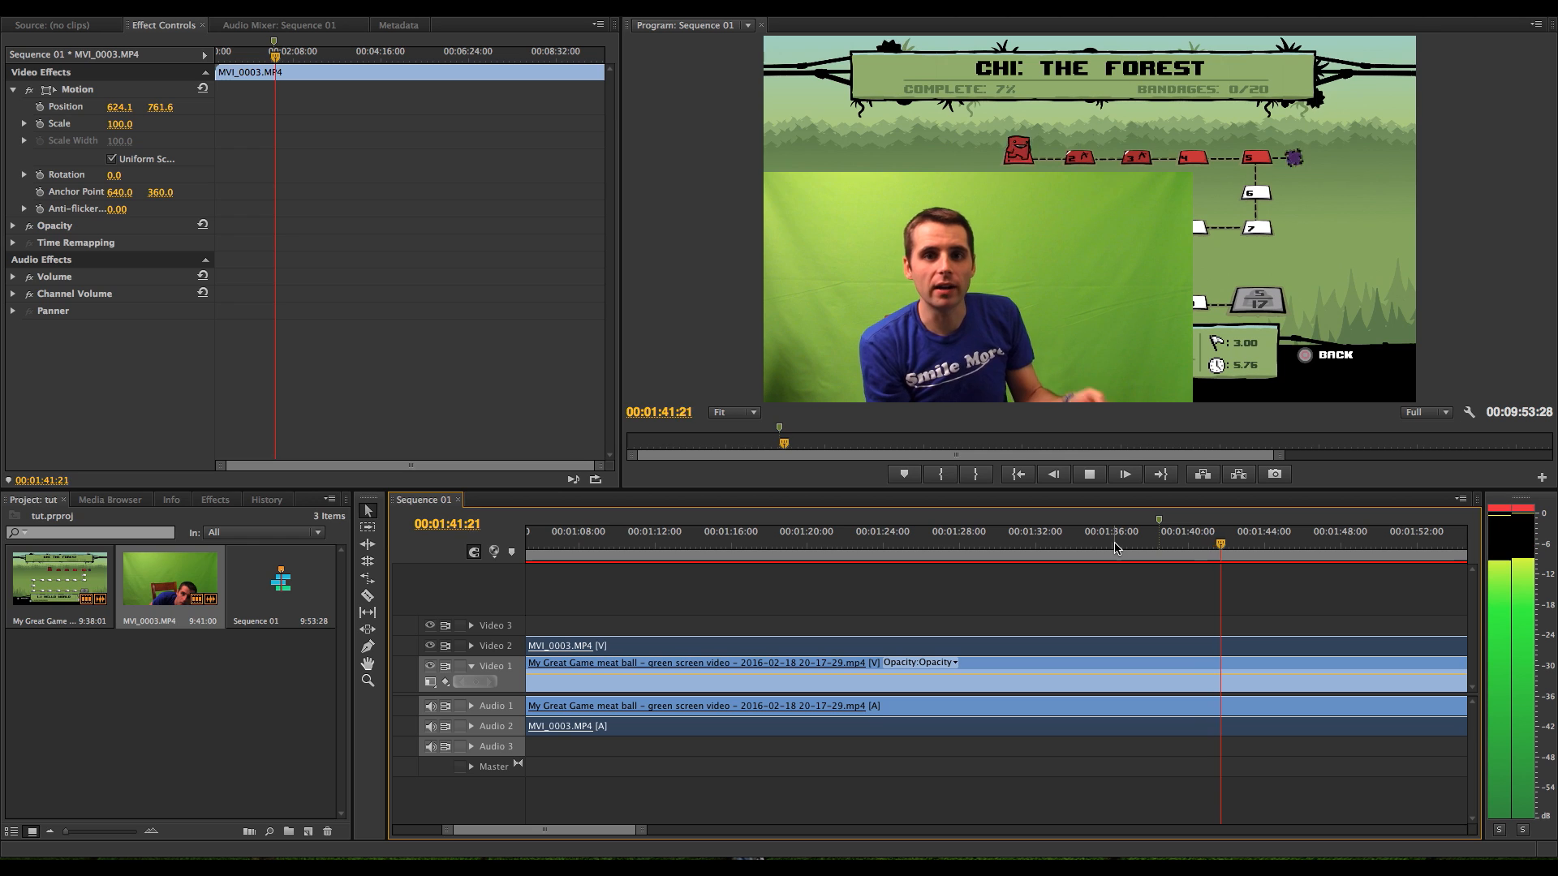
key(space)
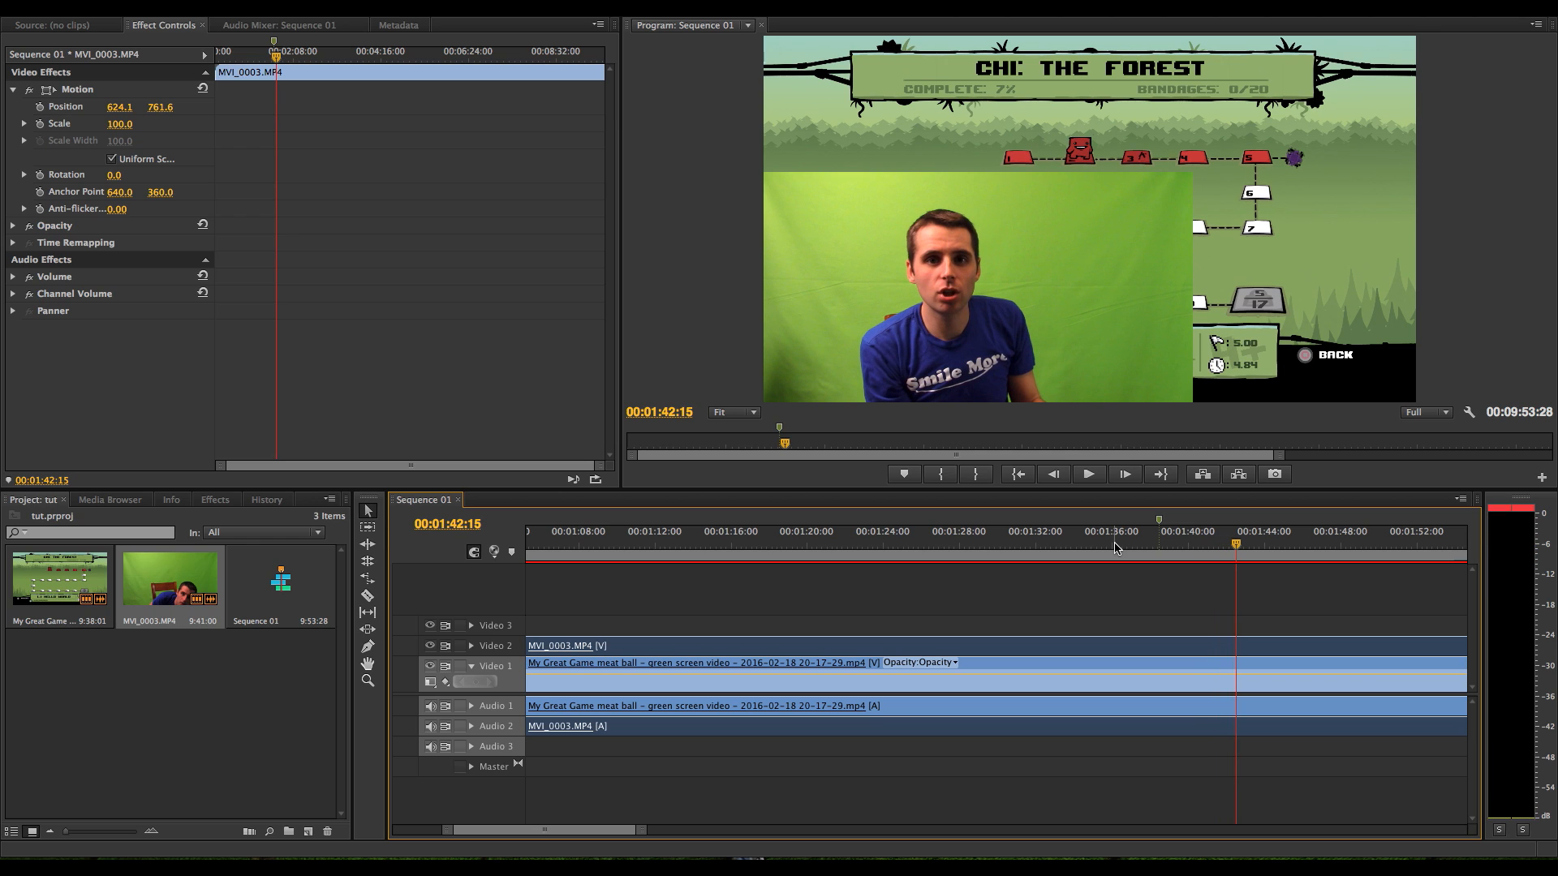
Apply the Color Key effect from the Keying video effects to the MVI_0003.MP4 clip on Video 2
drag(641, 829, 883, 829)
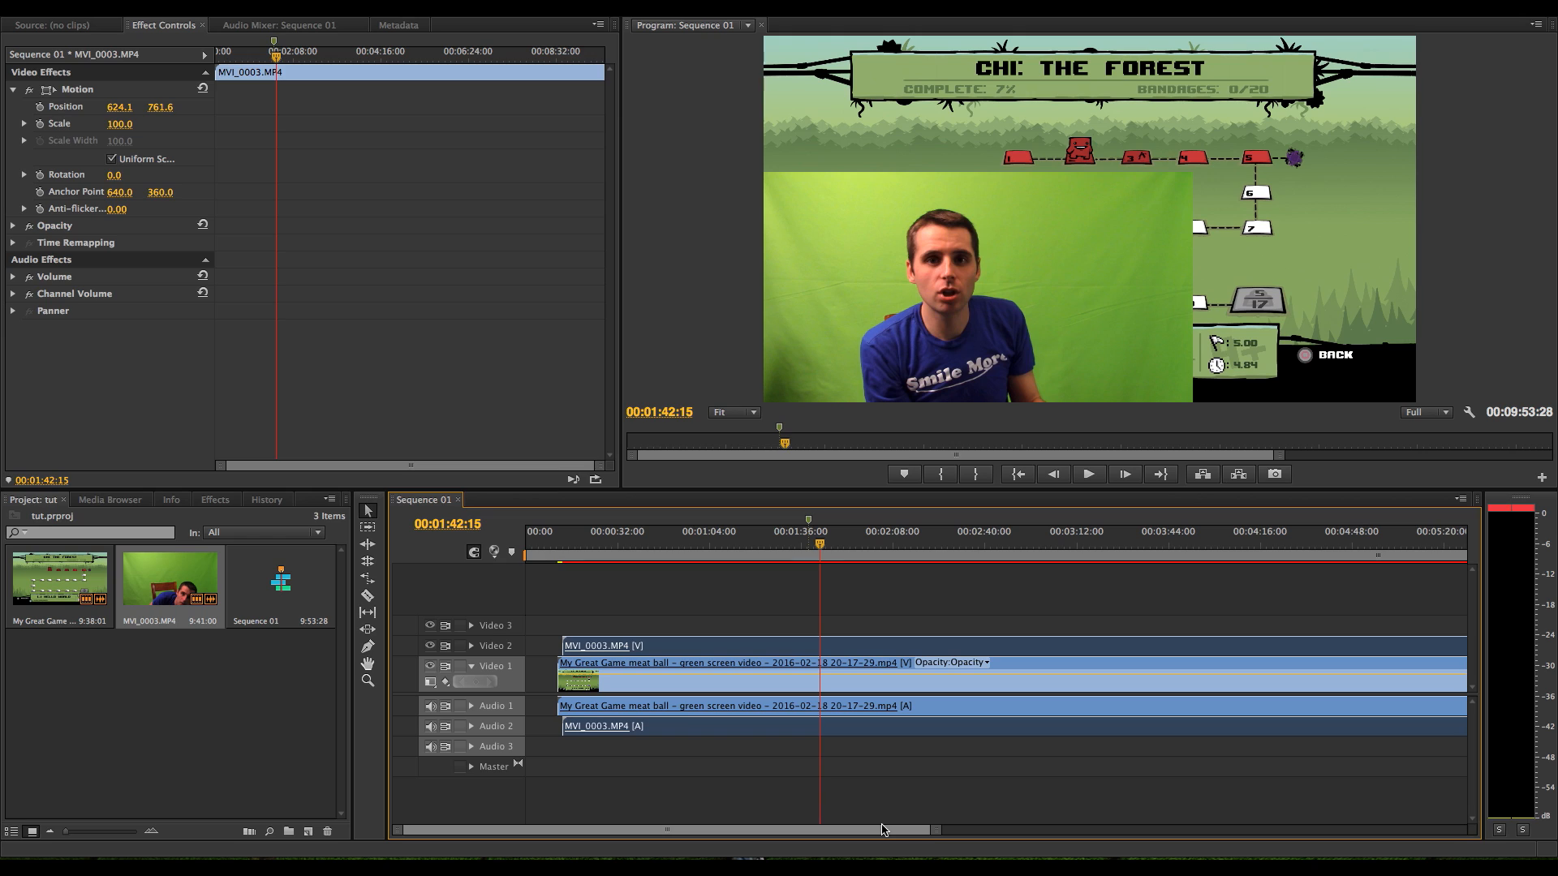
click(745, 627)
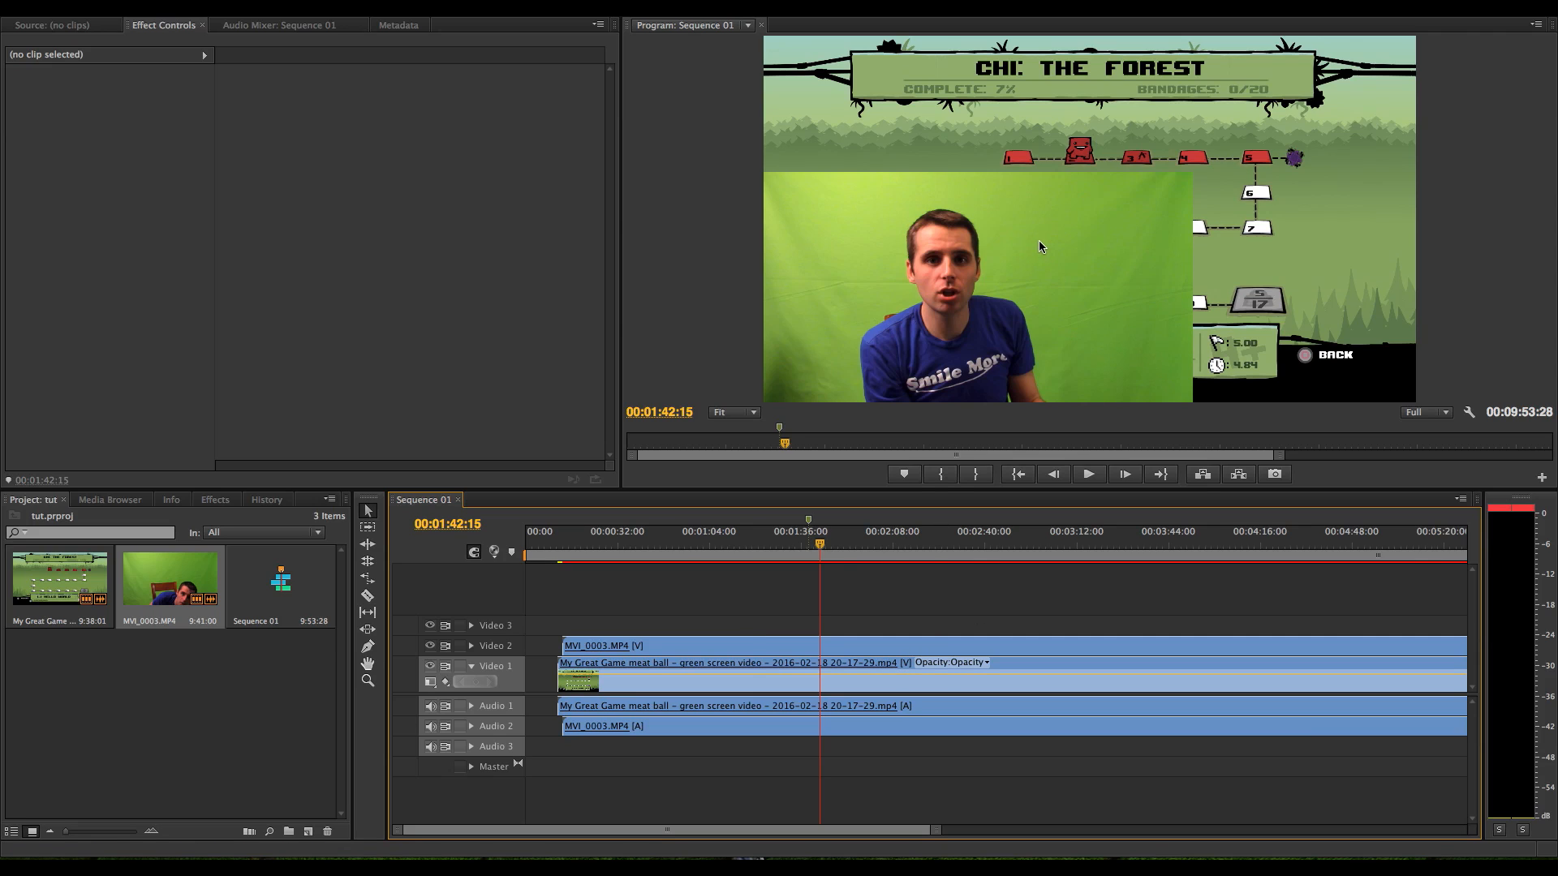
click(877, 647)
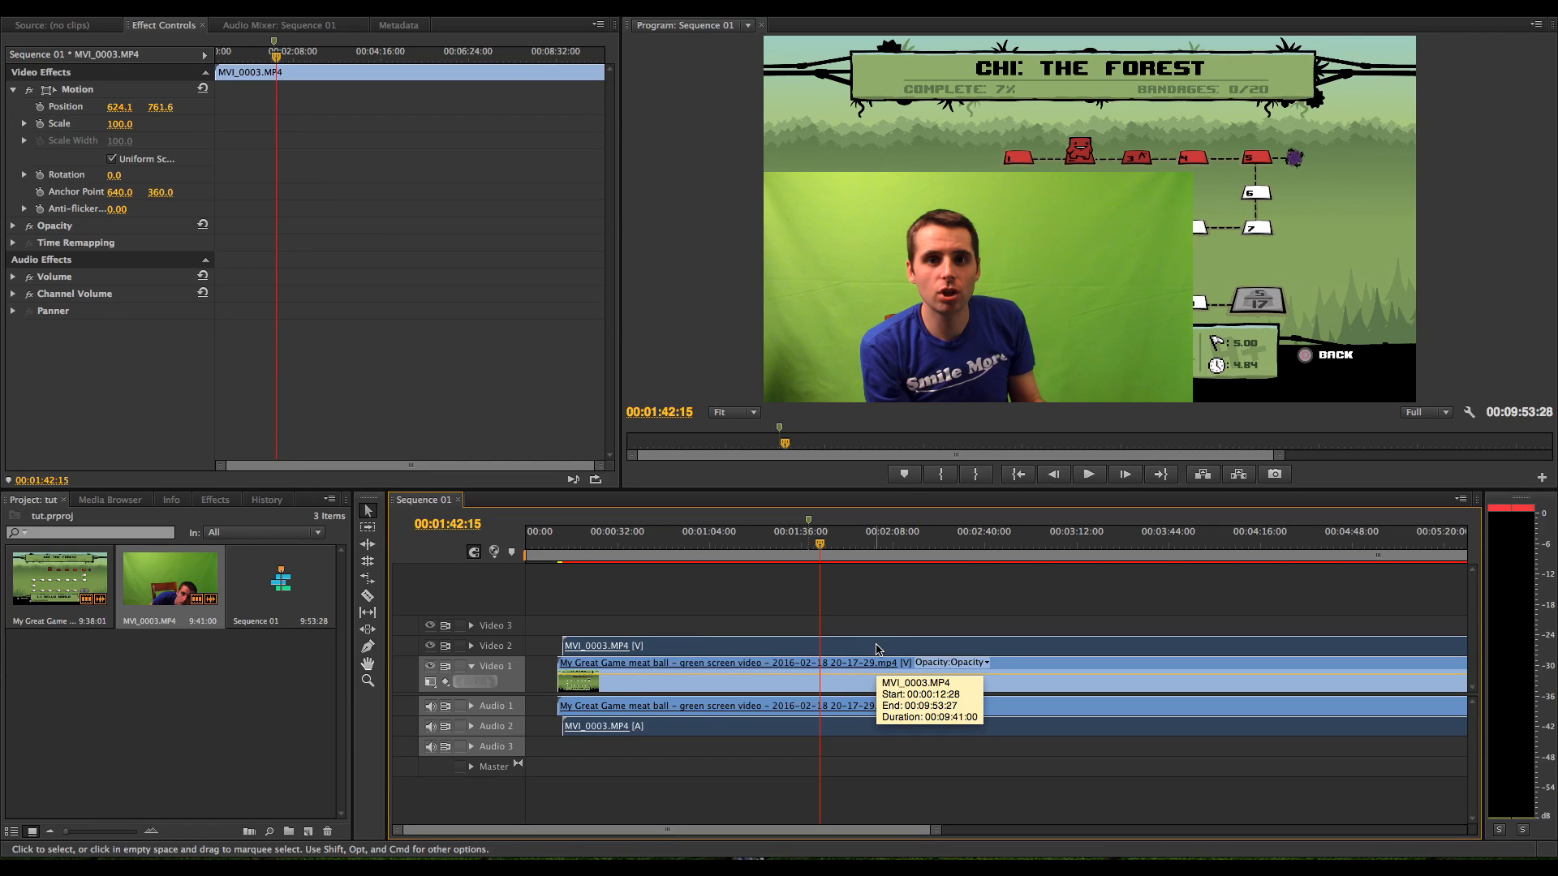
click(217, 500)
click(14, 588)
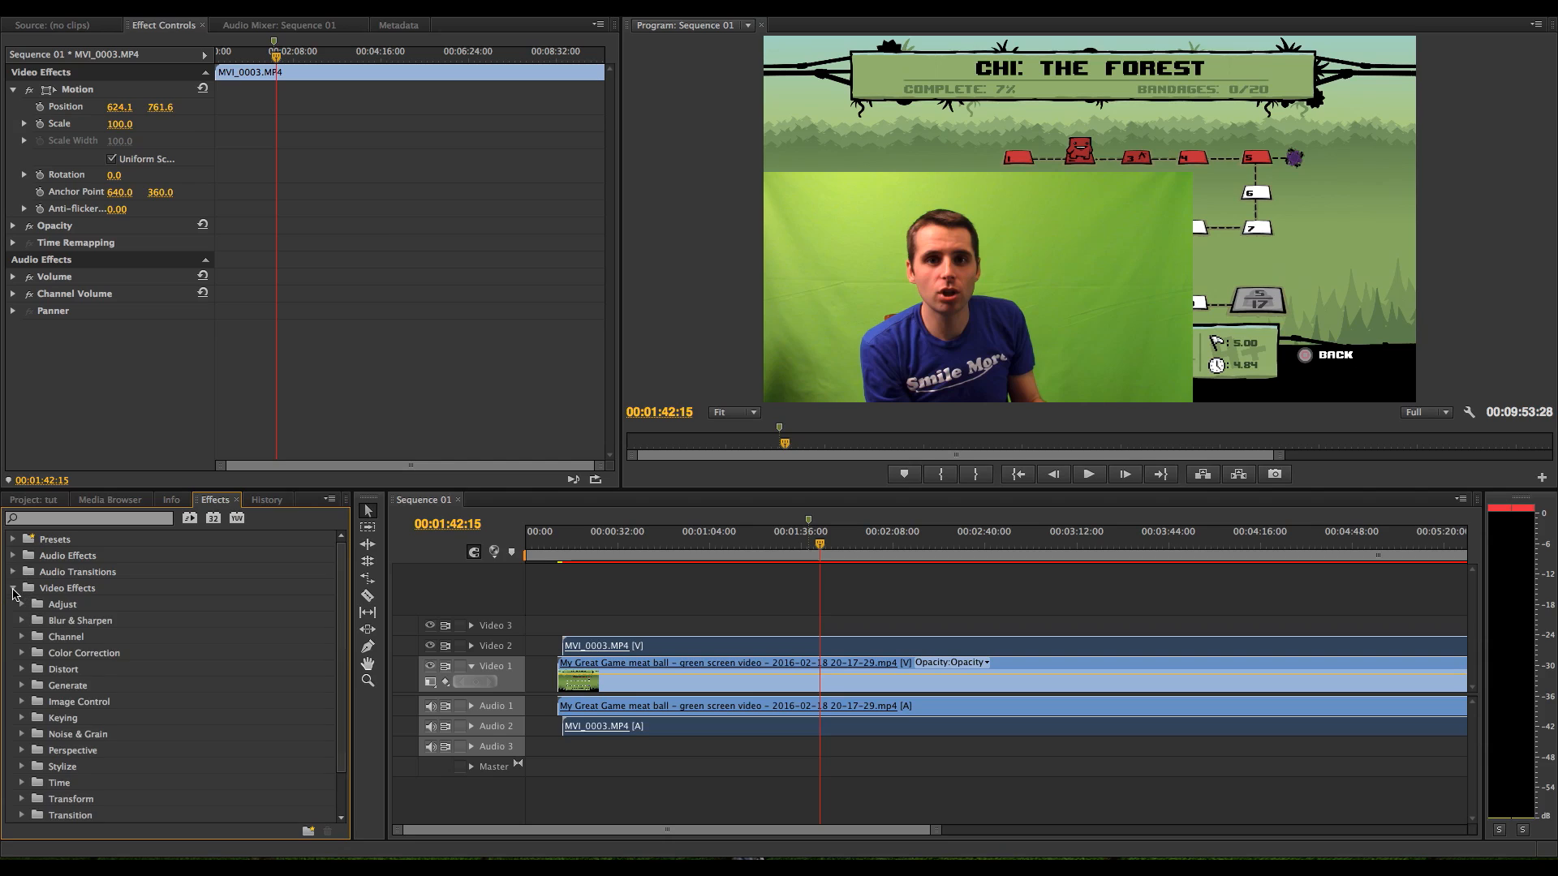
click(22, 719)
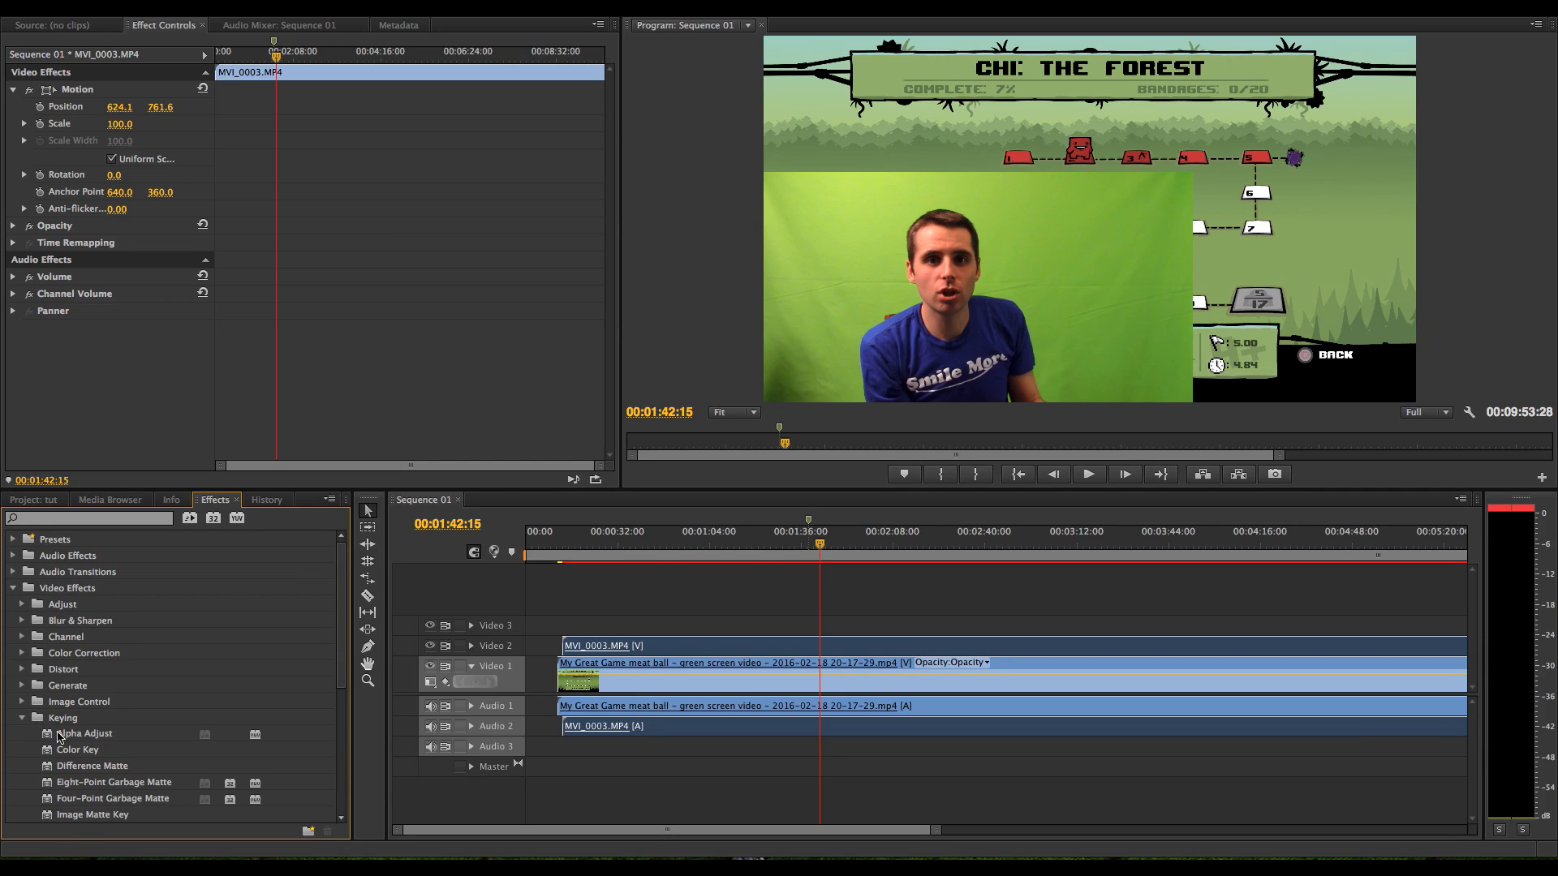
drag(77, 750, 922, 650)
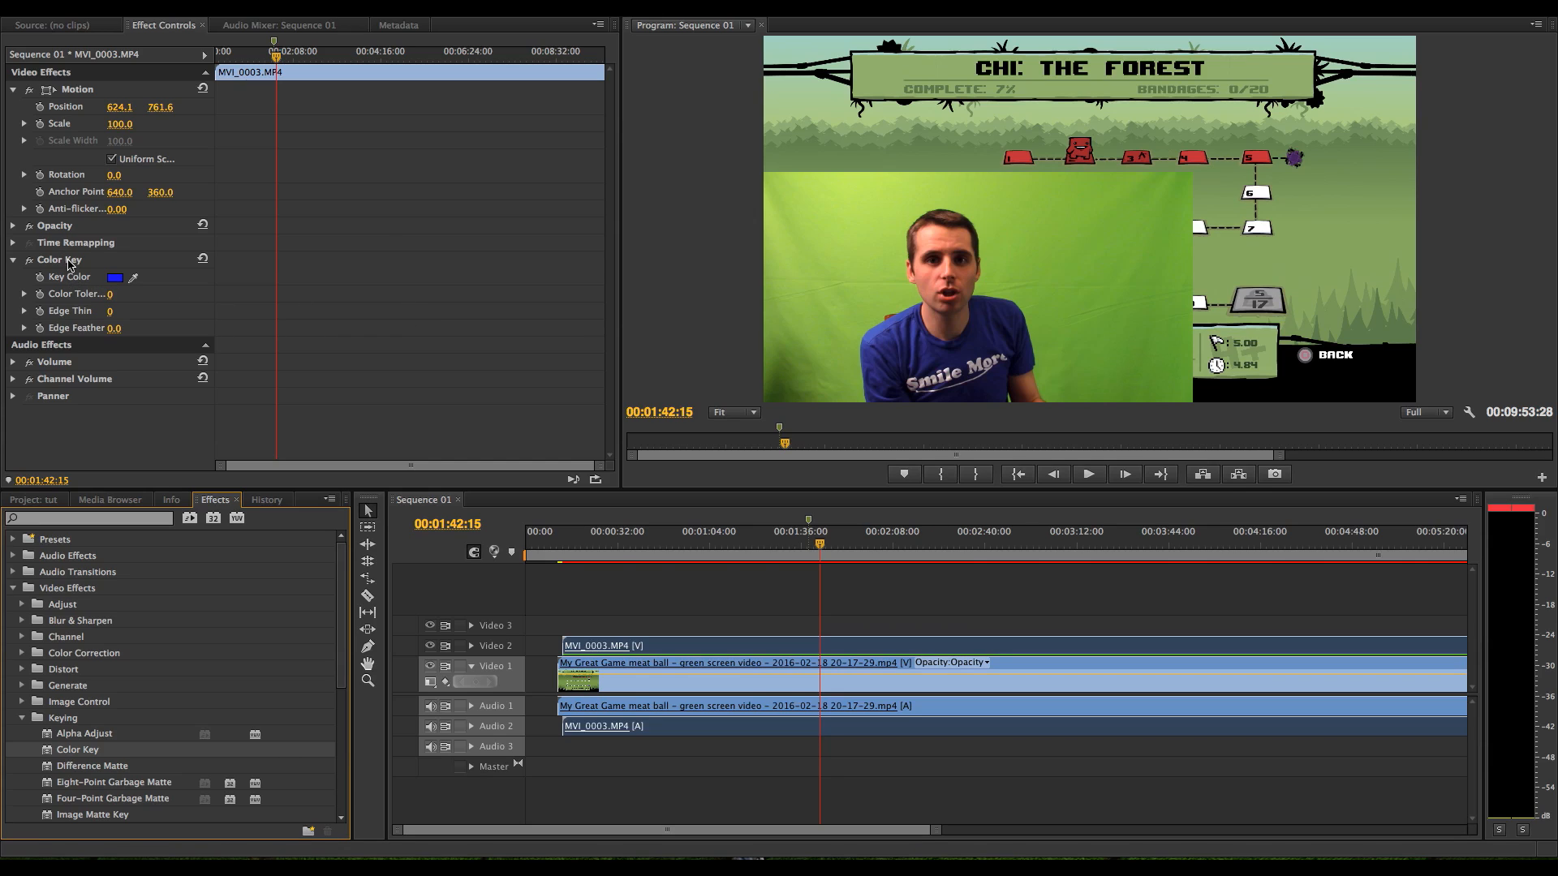
Configure the Color Key with the green backdrop sampled as key color, Color Tolerance 68, Edge Thin 1 and Edge Feather 1.8
click(162, 28)
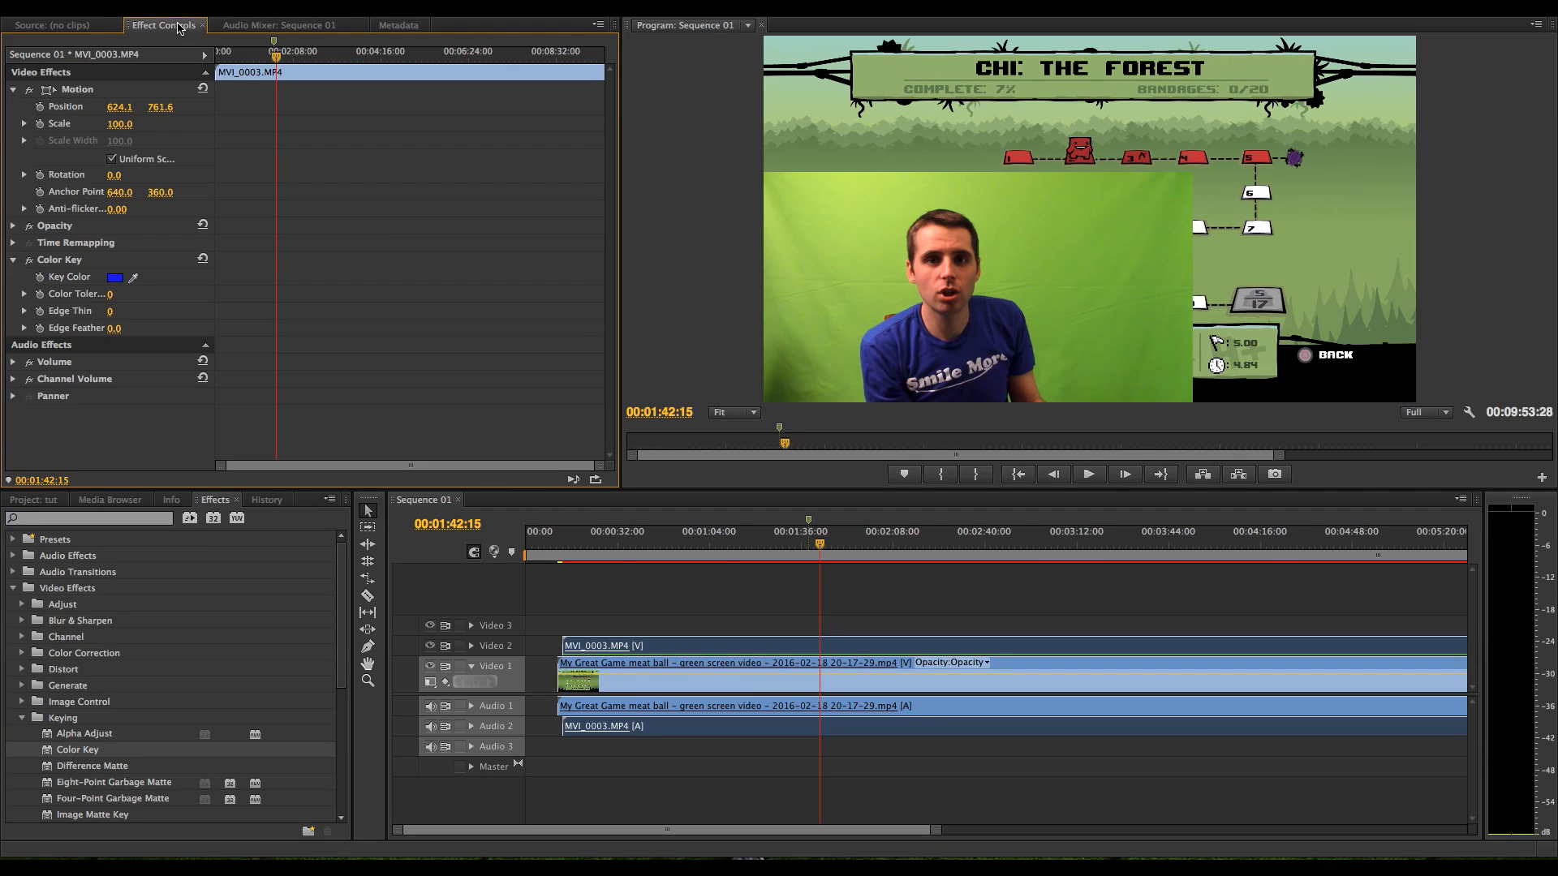
click(134, 278)
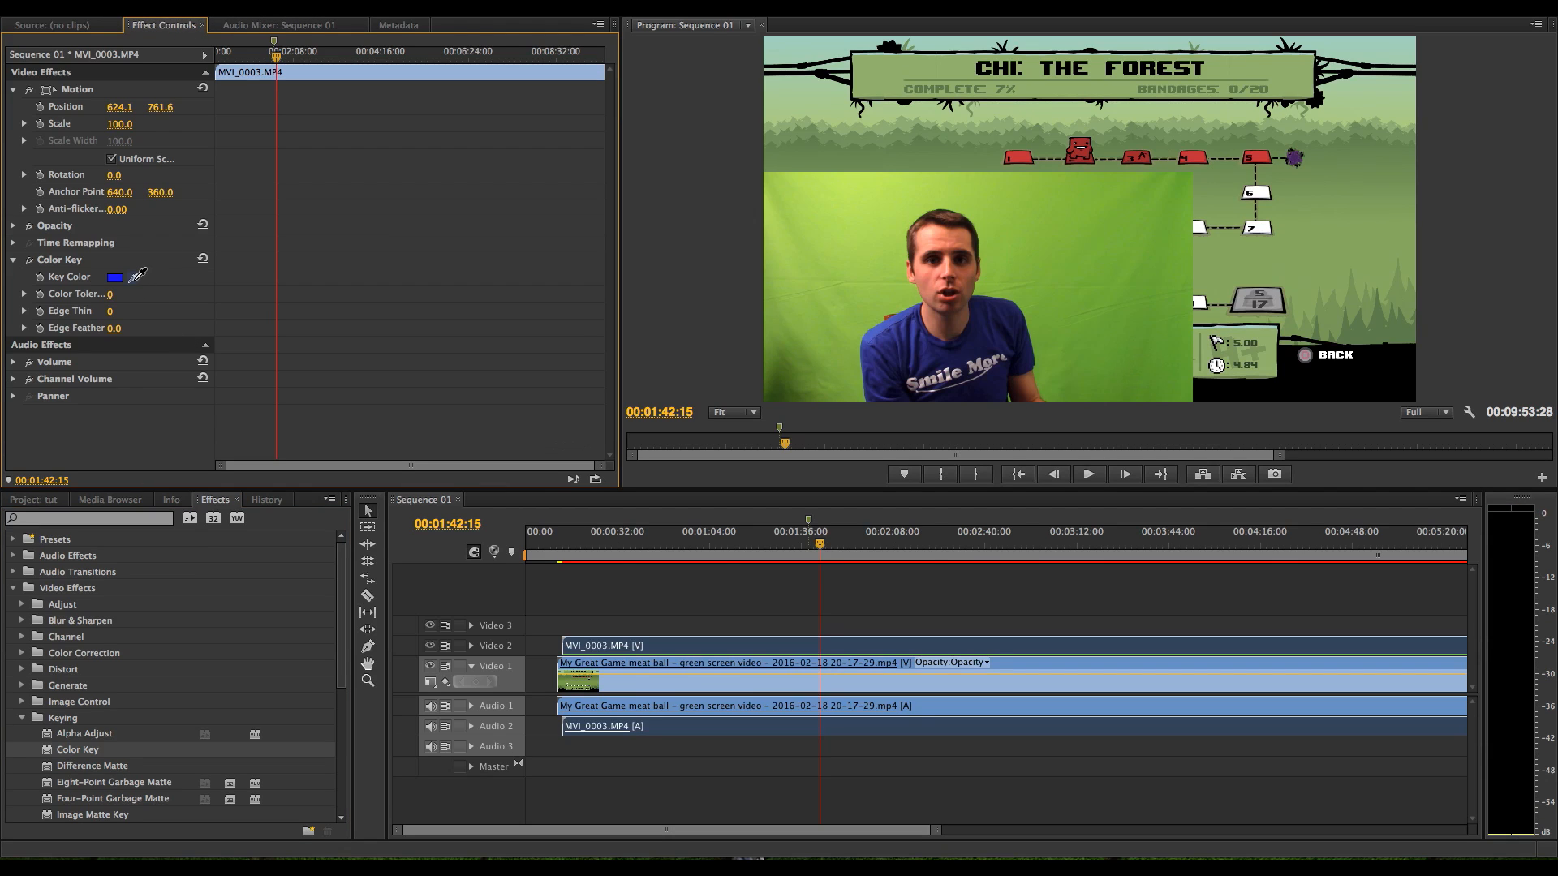
click(134, 279)
click(1174, 194)
drag(111, 293, 163, 294)
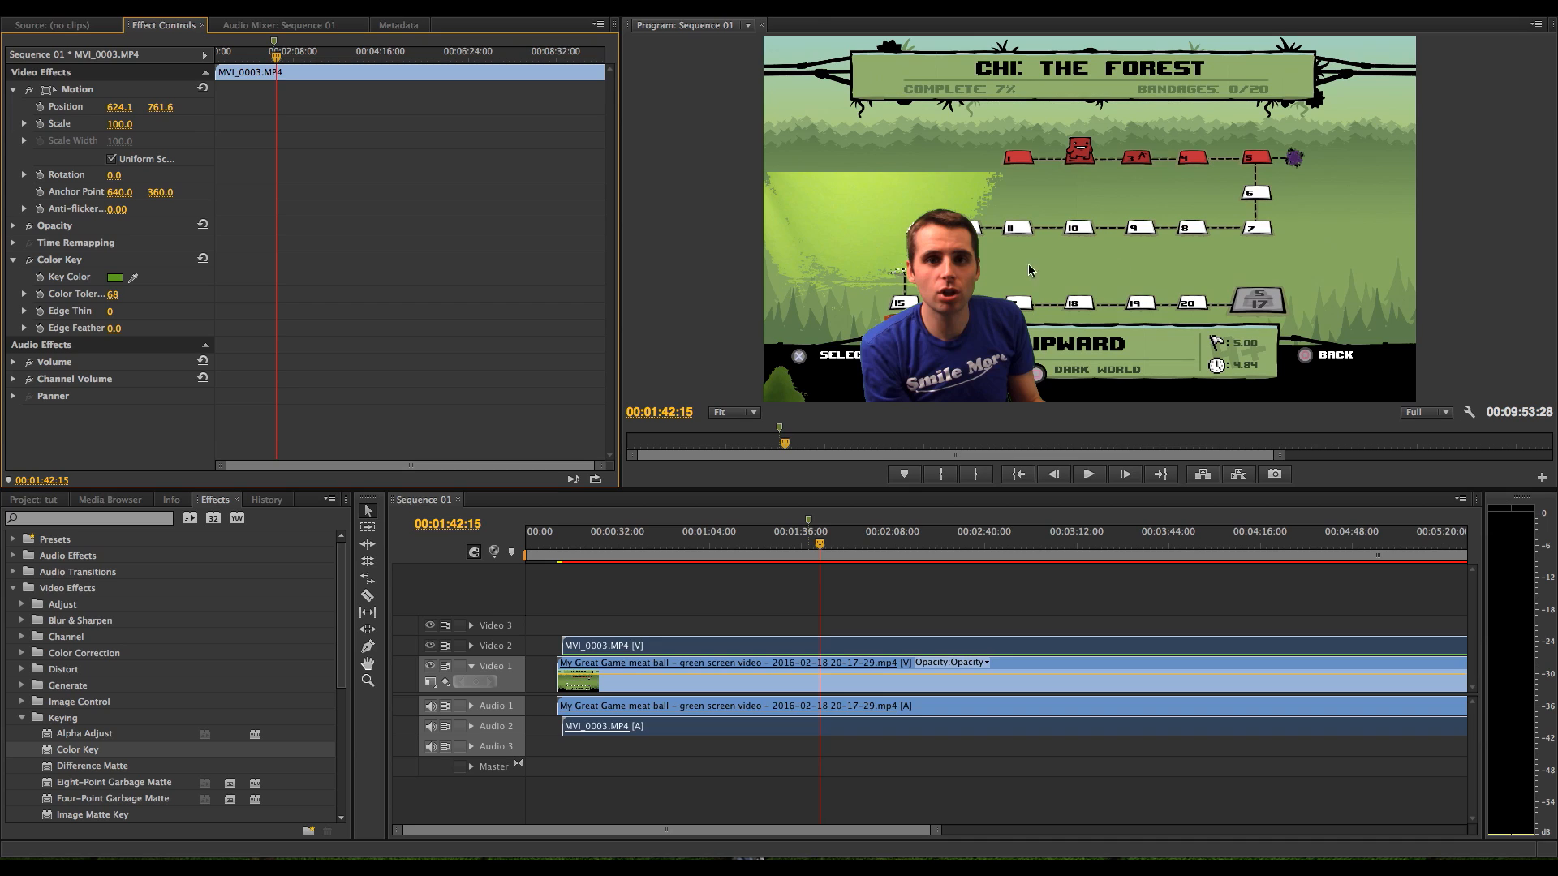
click(978, 267)
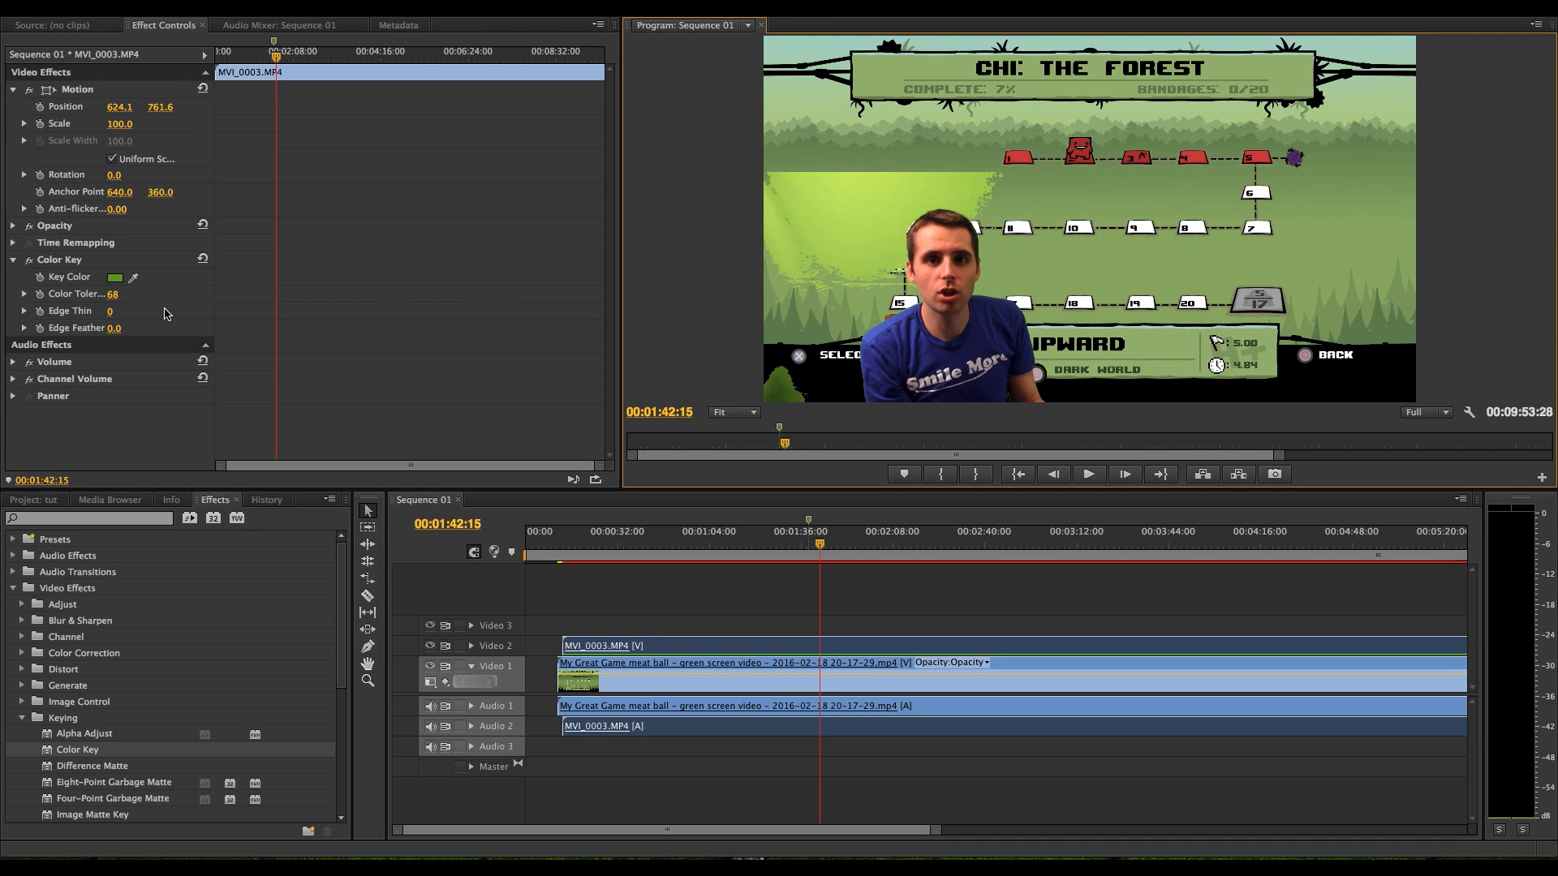
drag(109, 312, 161, 327)
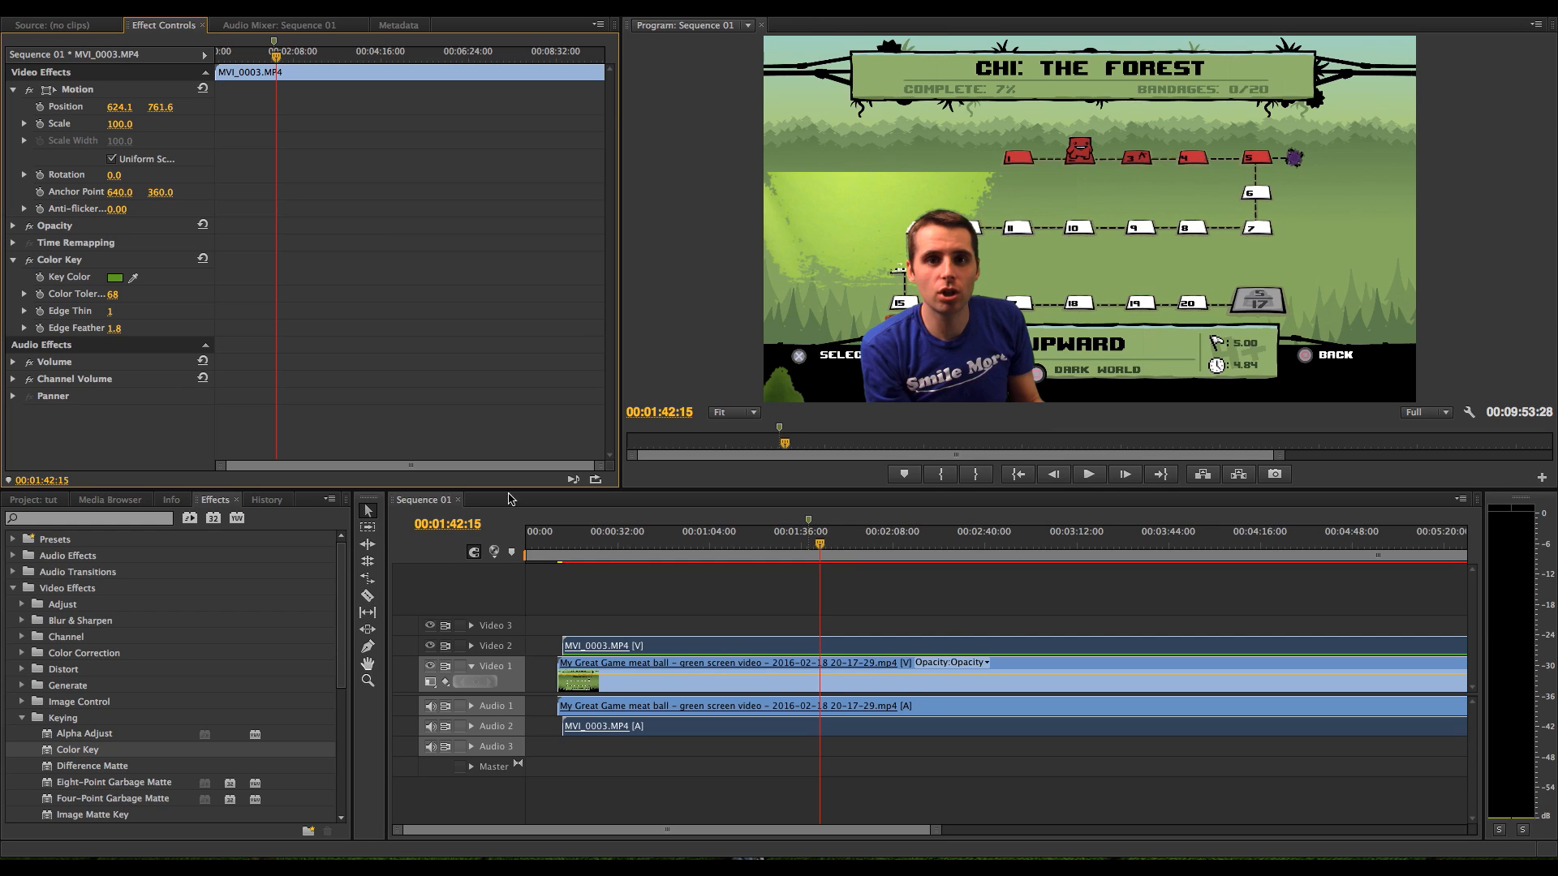
Add a second Color Key effect to the MVI_0003.MP4 clip
click(97, 753)
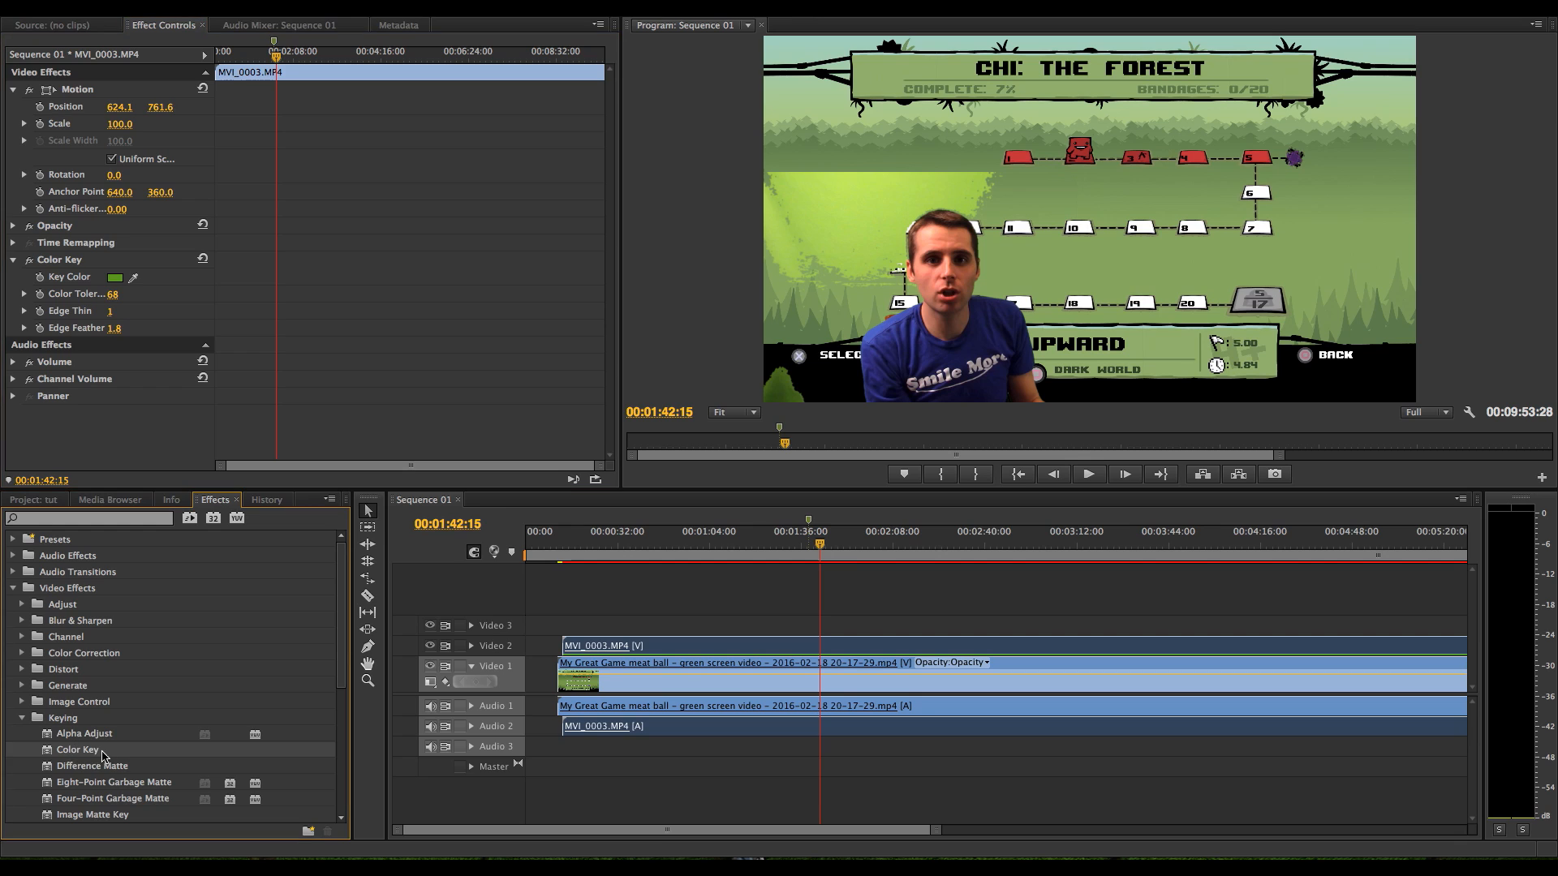
drag(88, 750, 698, 649)
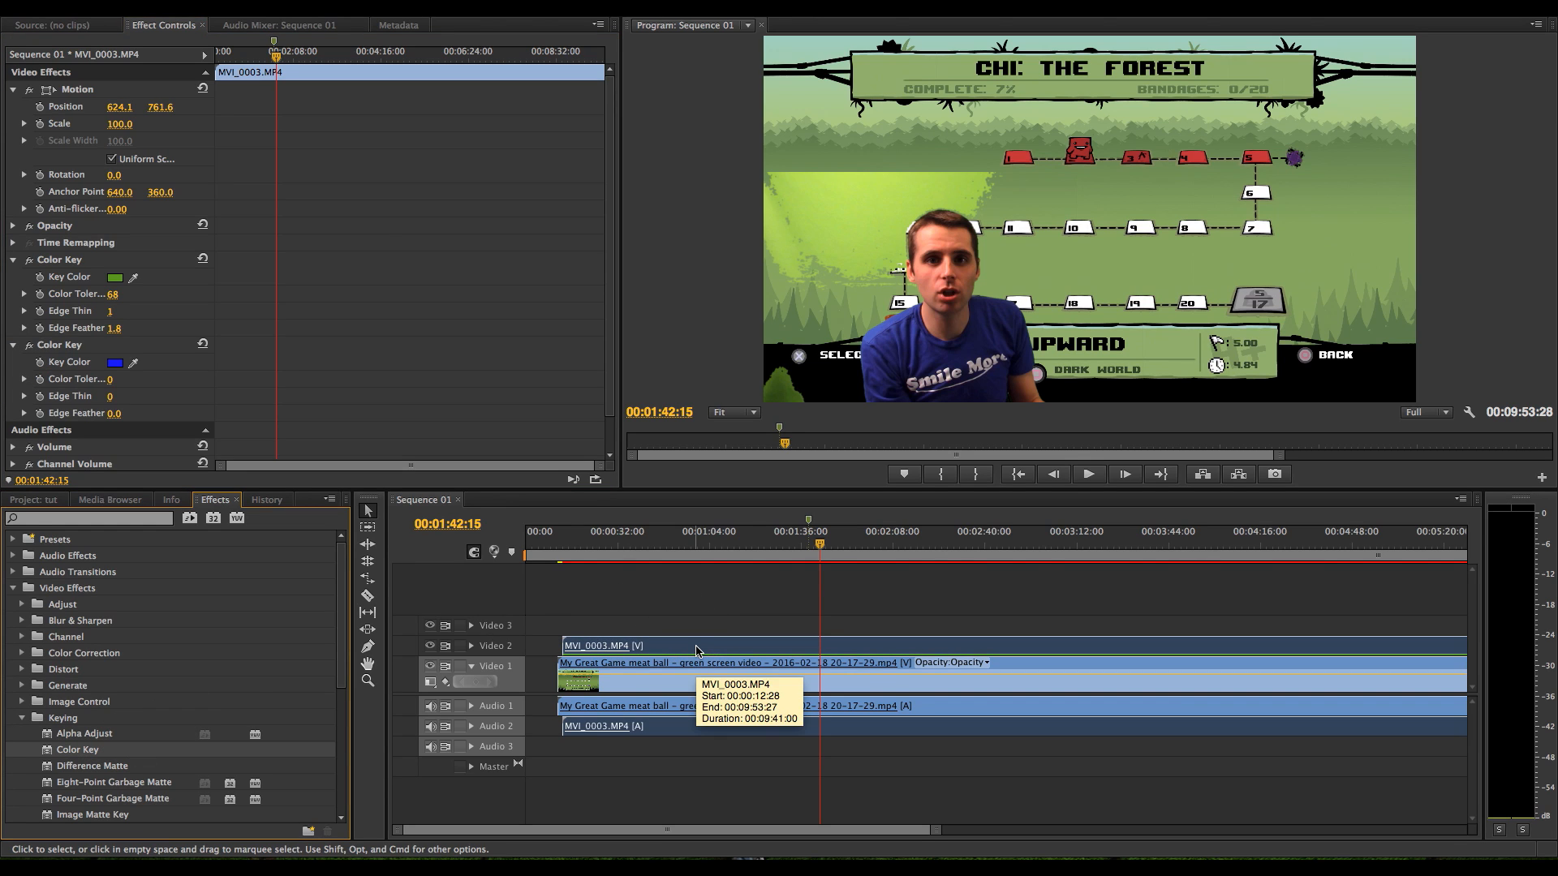
Configure the second Color Key with the remaining light green sampled, Color Tolerance 51, Edge Thin 1, Edge Feather 1.4, and check it further along the sequence
click(134, 361)
click(874, 170)
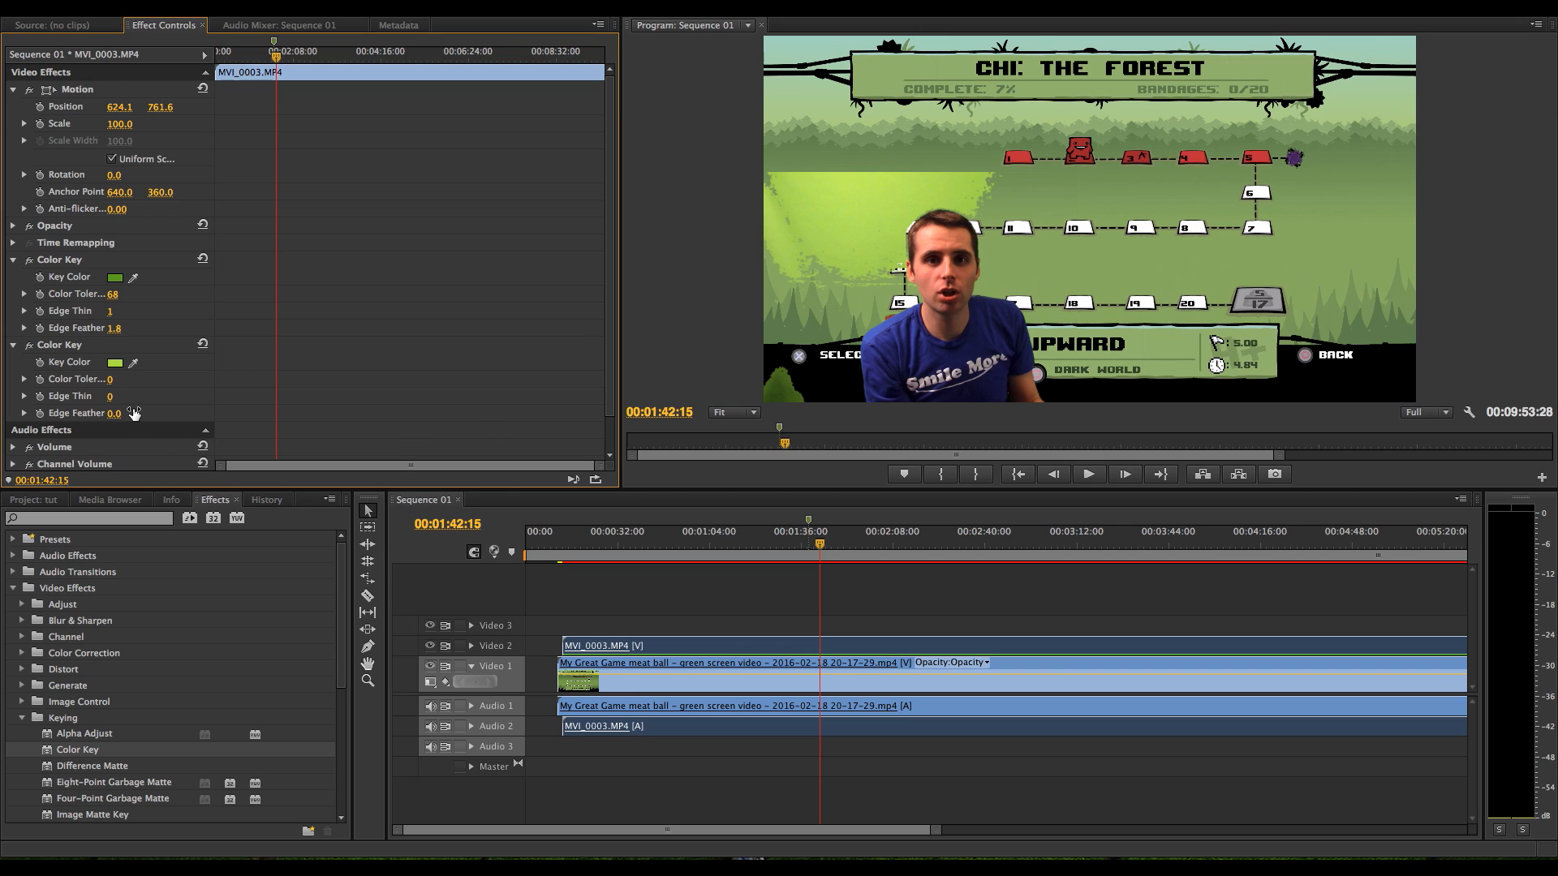
drag(110, 379, 146, 379)
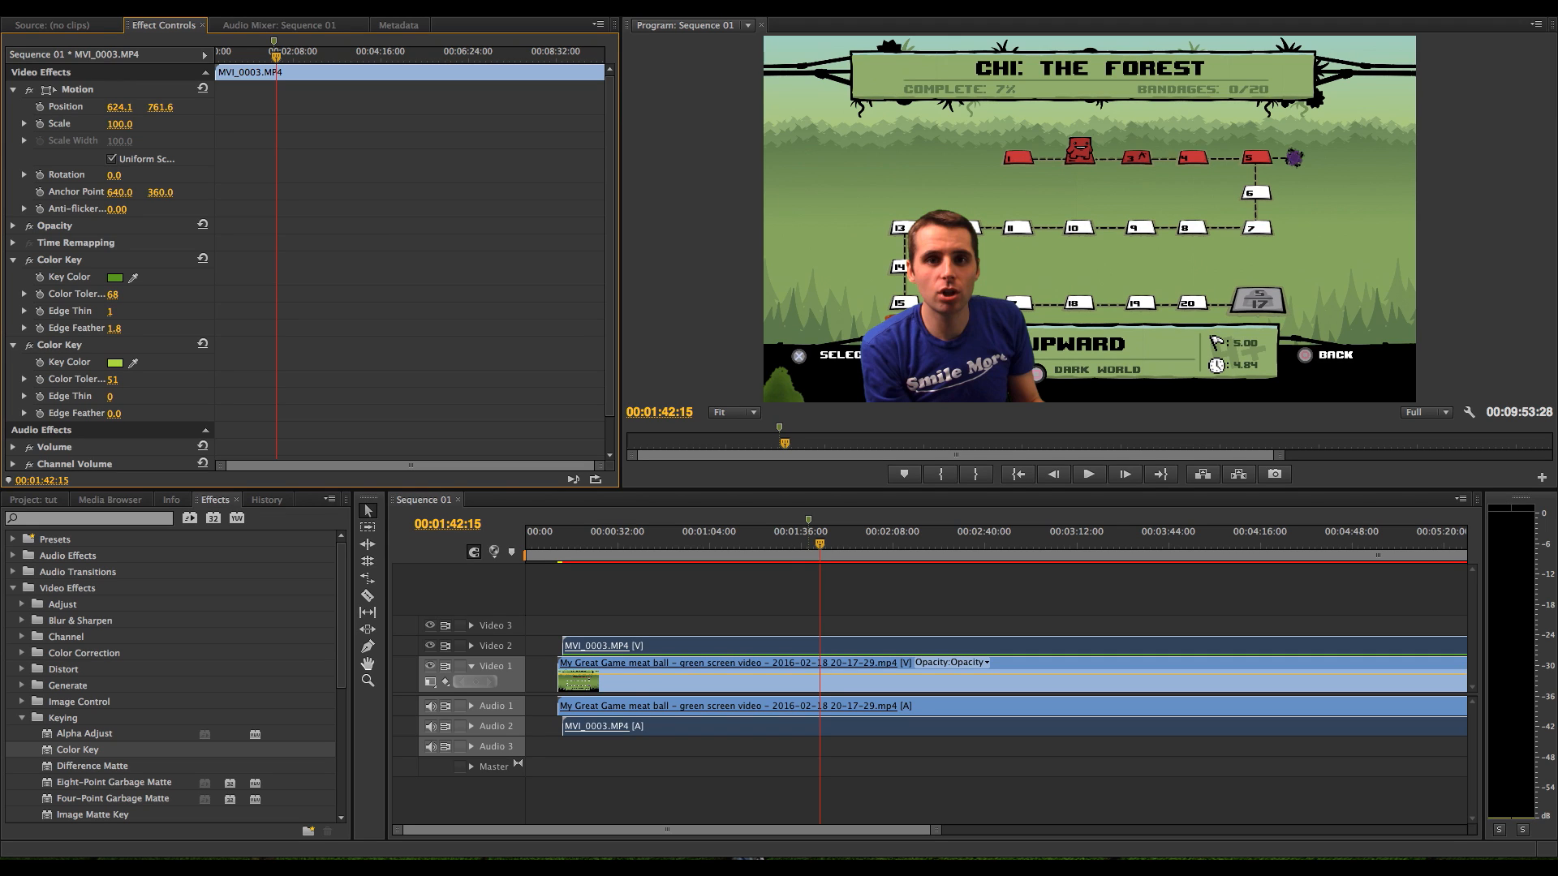
mouse_move(111, 399)
mouse_down()
mouse_move(129, 398)
mouse_move(117, 413)
mouse_up()
click(910, 560)
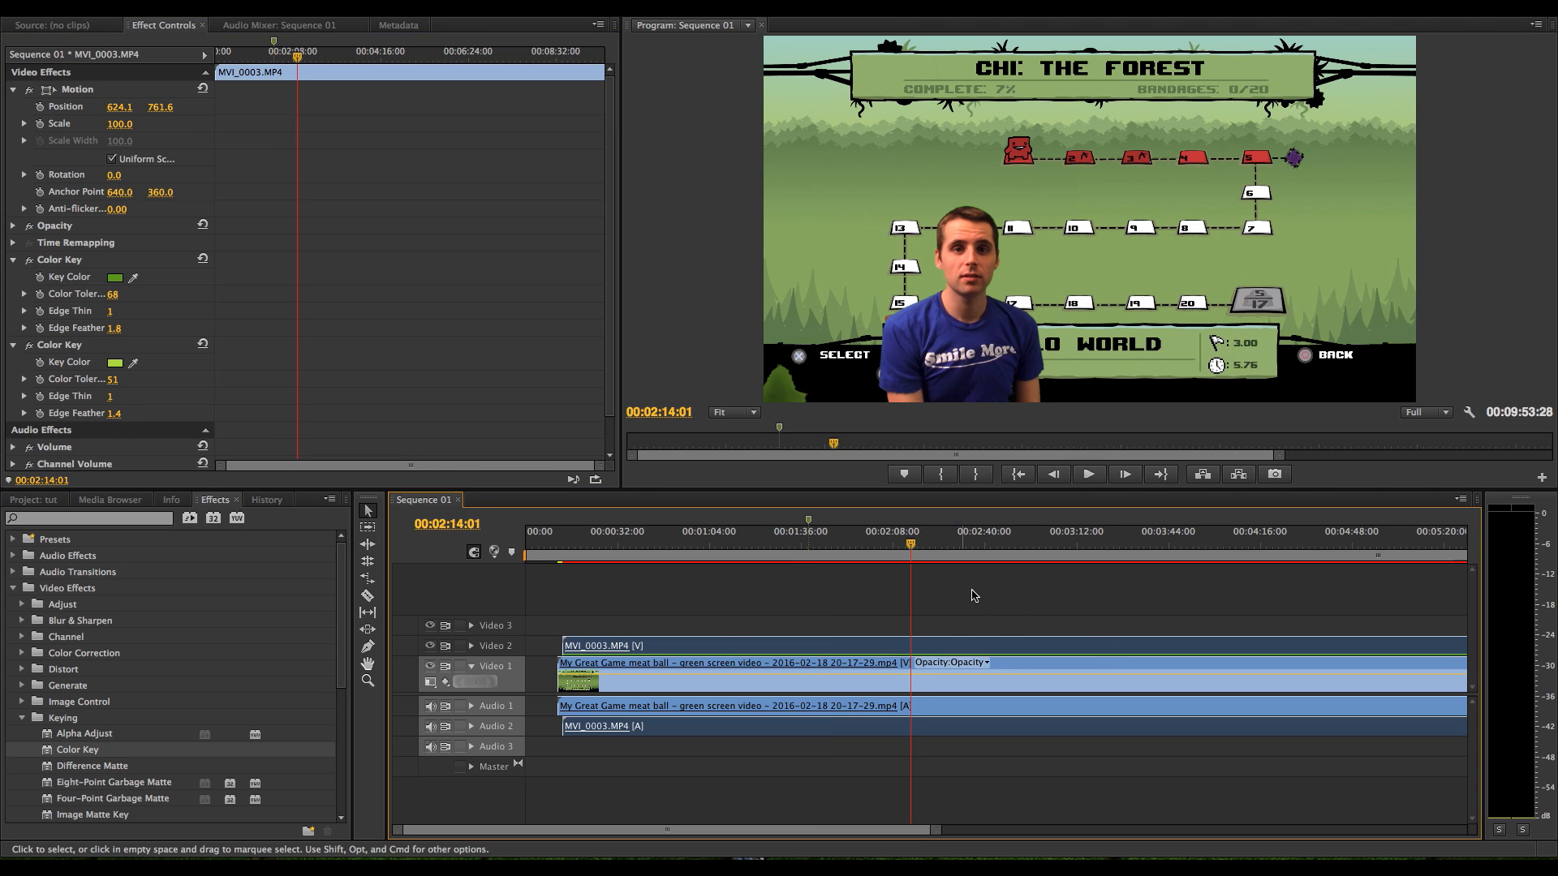
click(1092, 543)
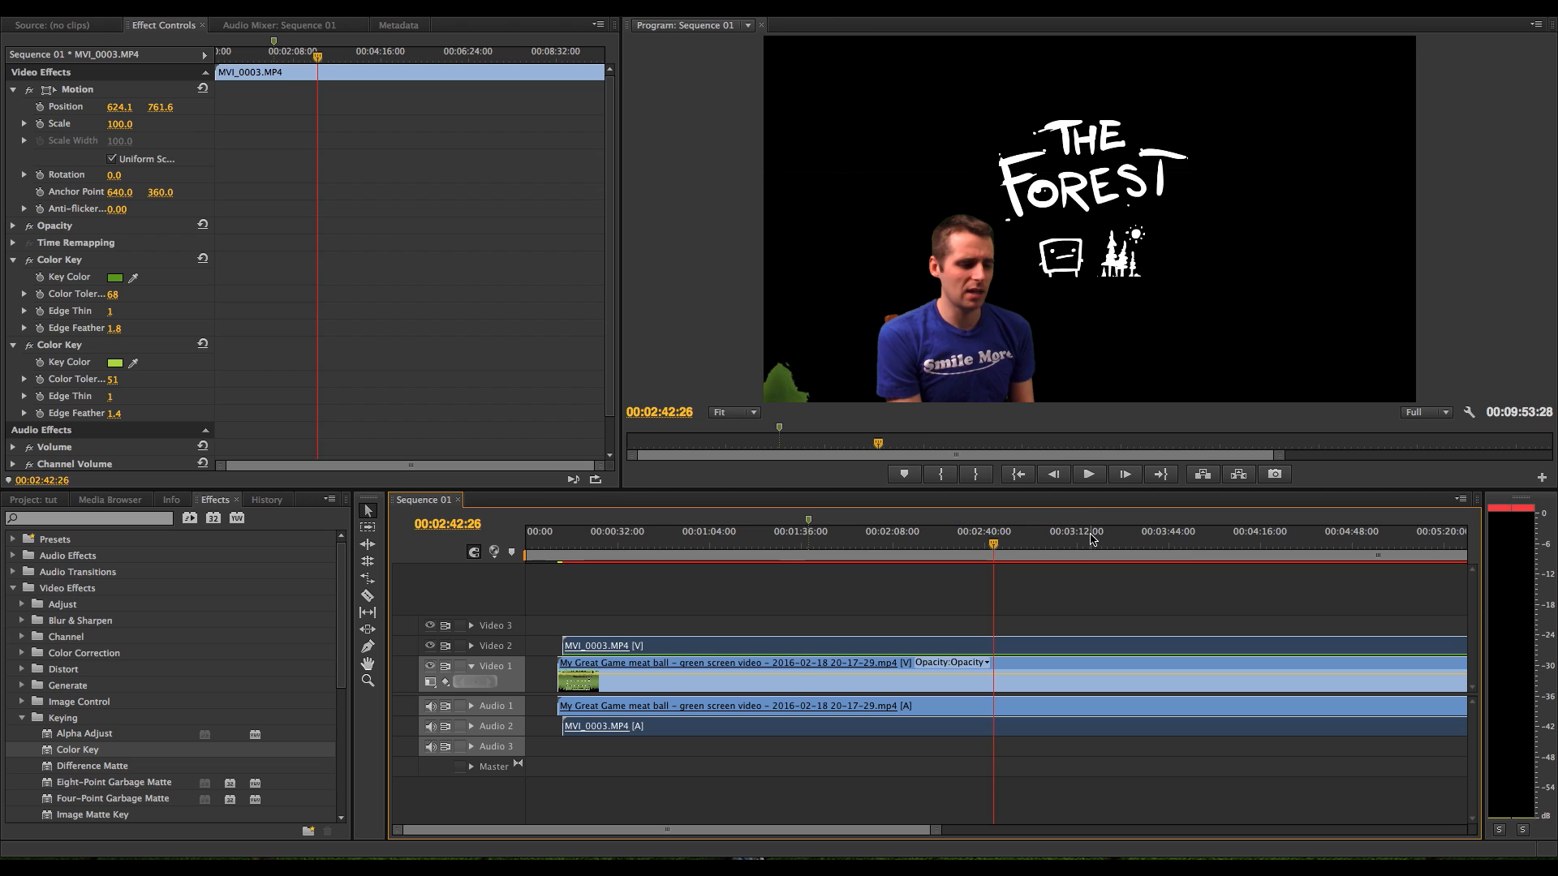
click(1214, 544)
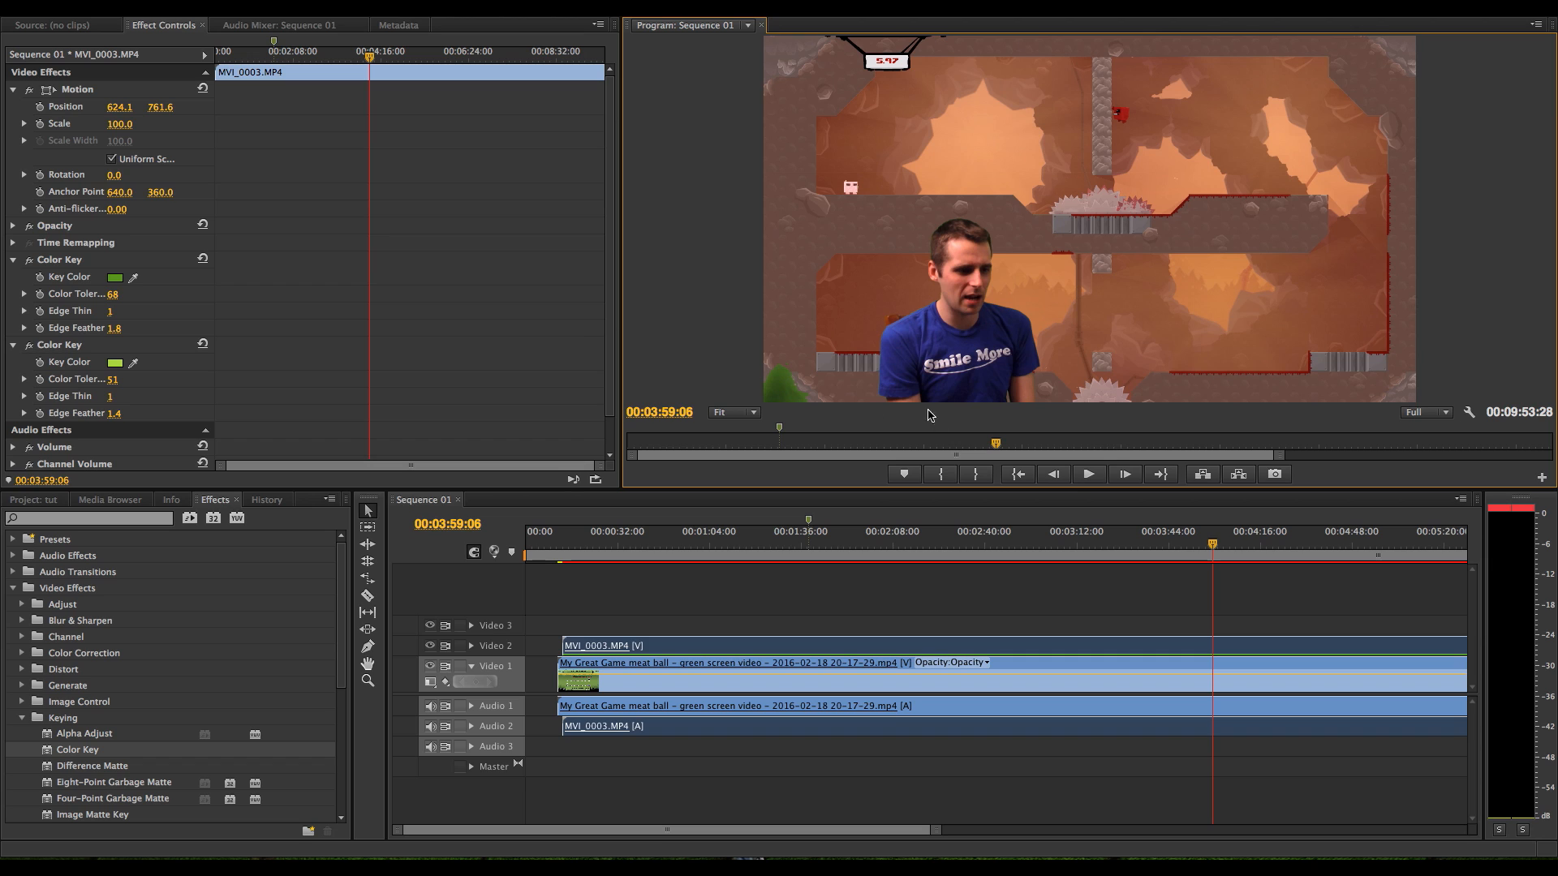
Scale the MVI_0003.MP4 clip down to 71.5 and place it in the lower-left corner of the frame at position 225.3, 823.7
click(846, 647)
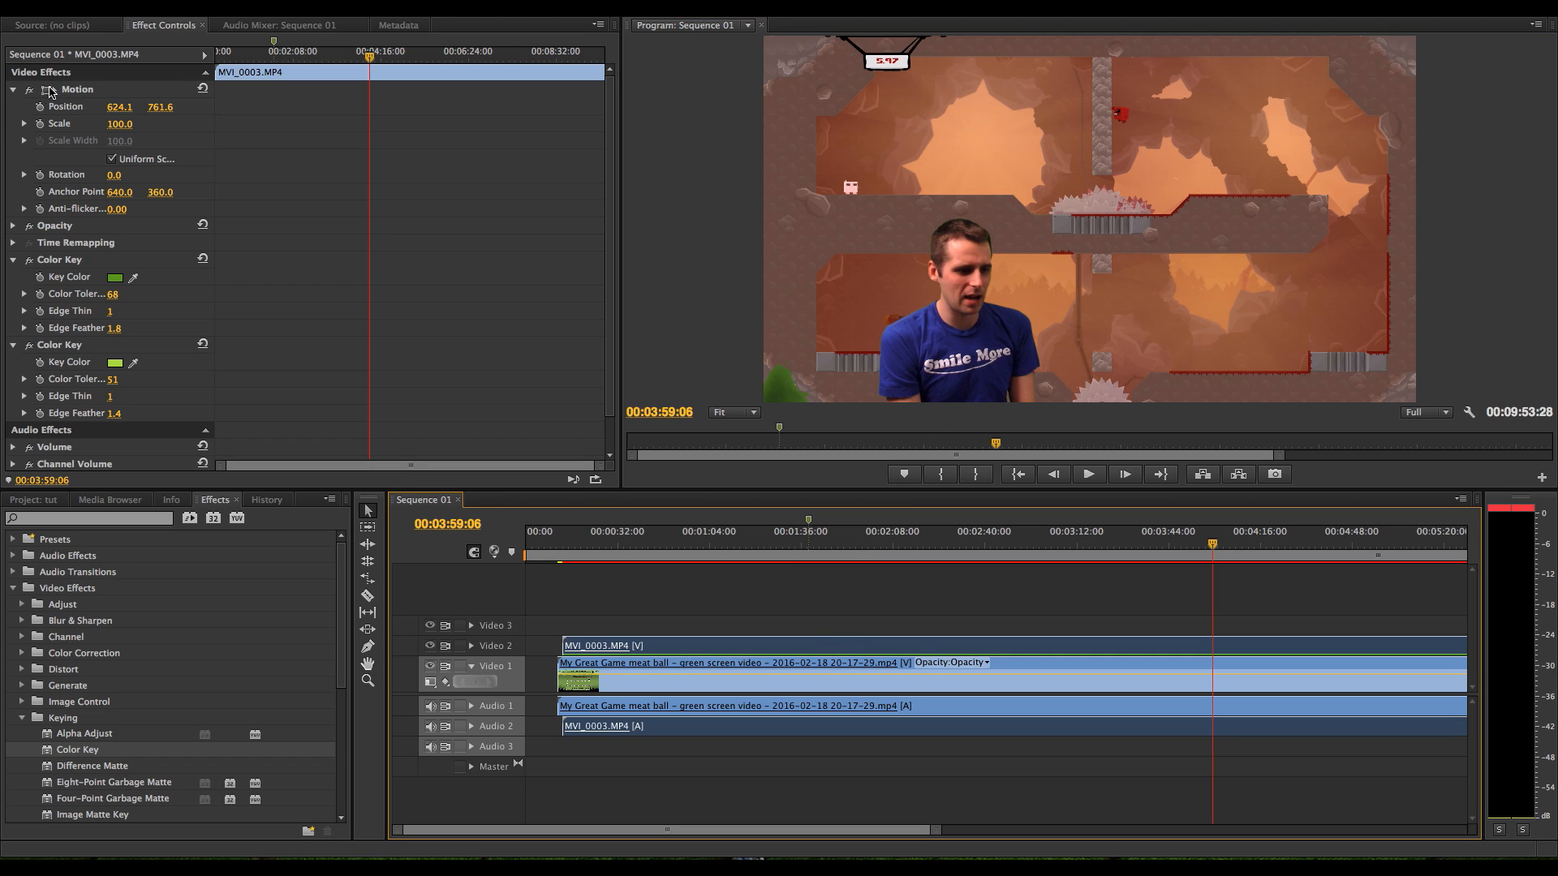
click(47, 91)
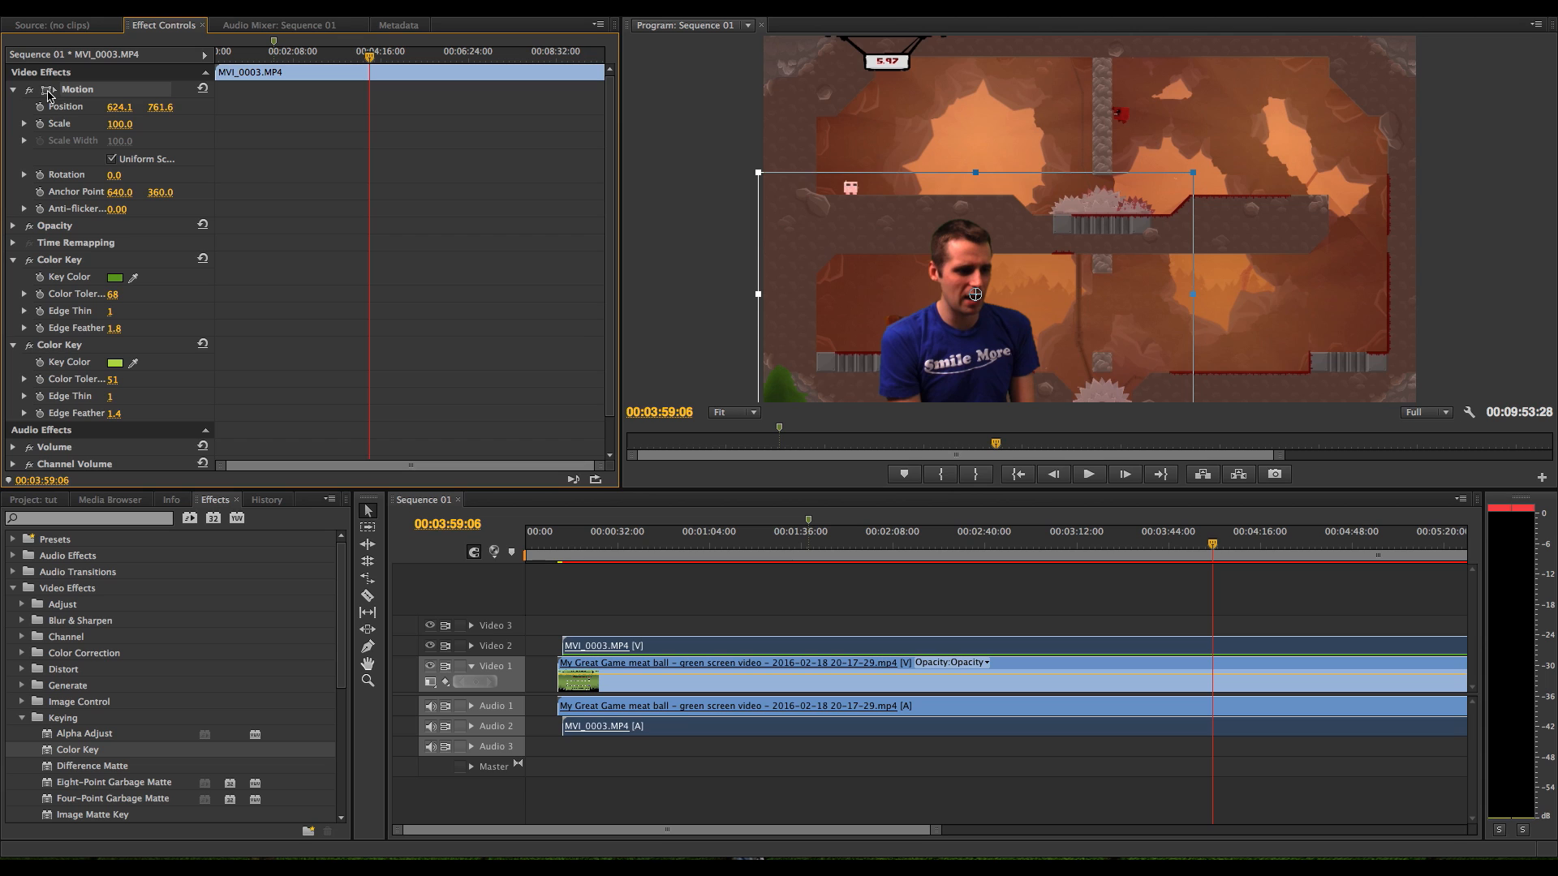
drag(991, 223, 883, 202)
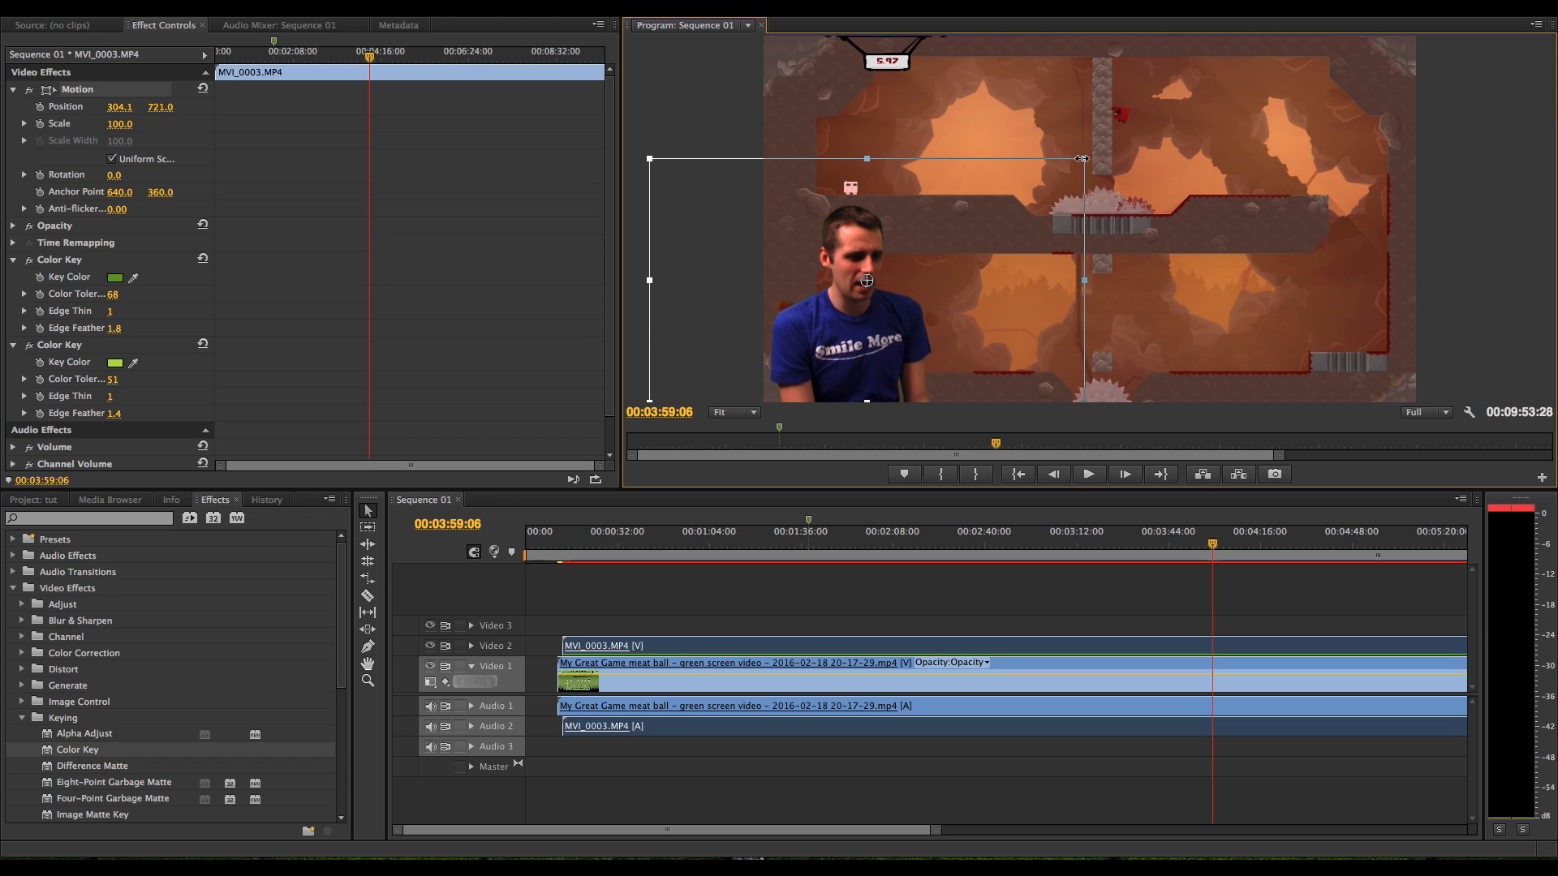
drag(1085, 154, 1020, 195)
drag(921, 222, 899, 270)
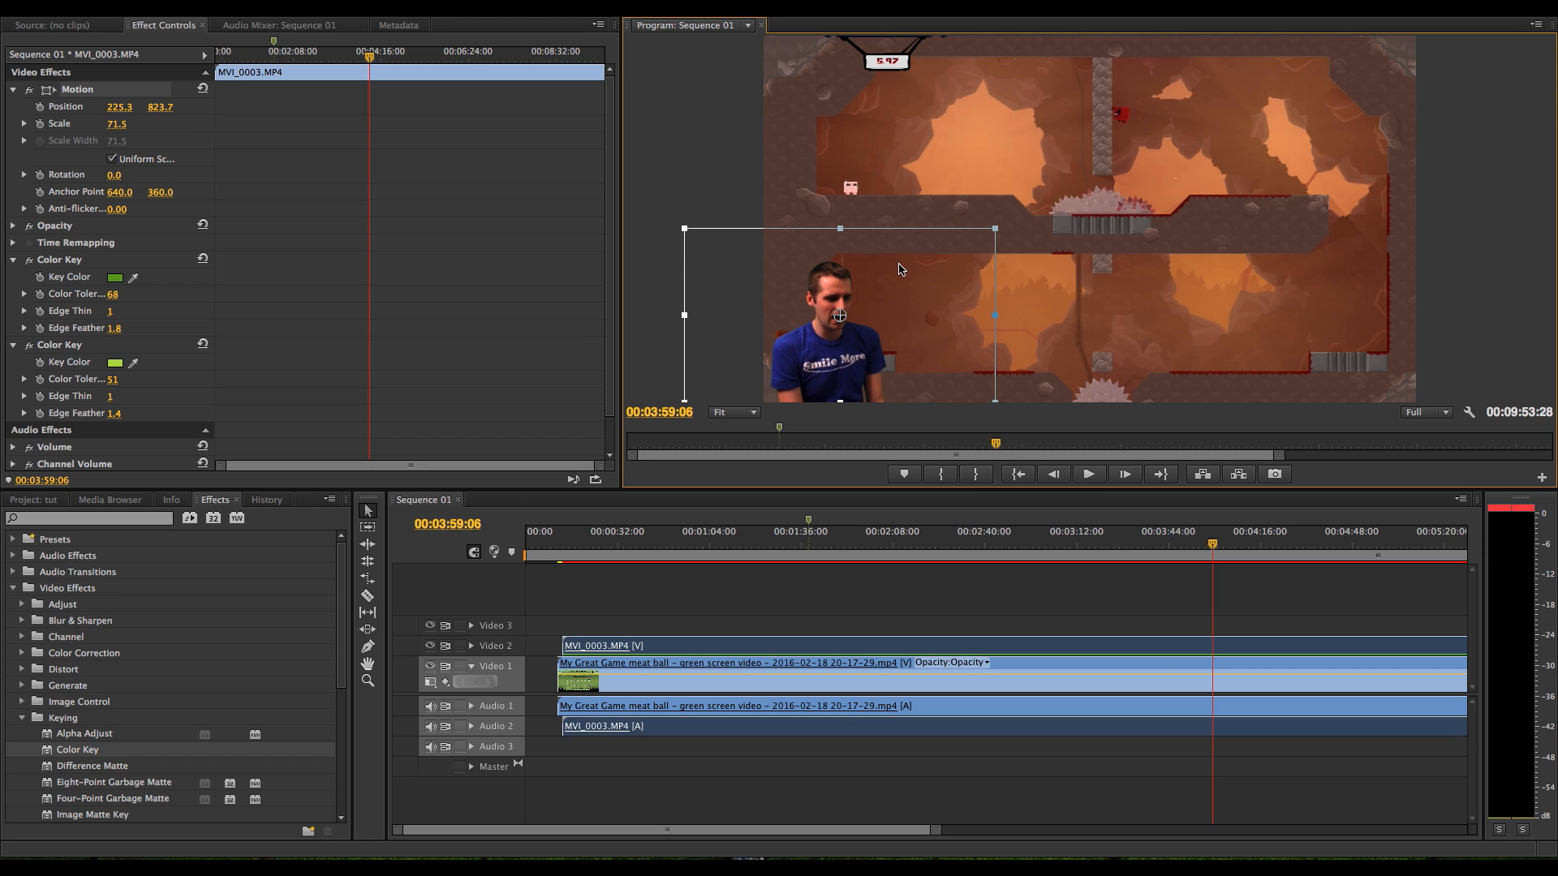
click(722, 164)
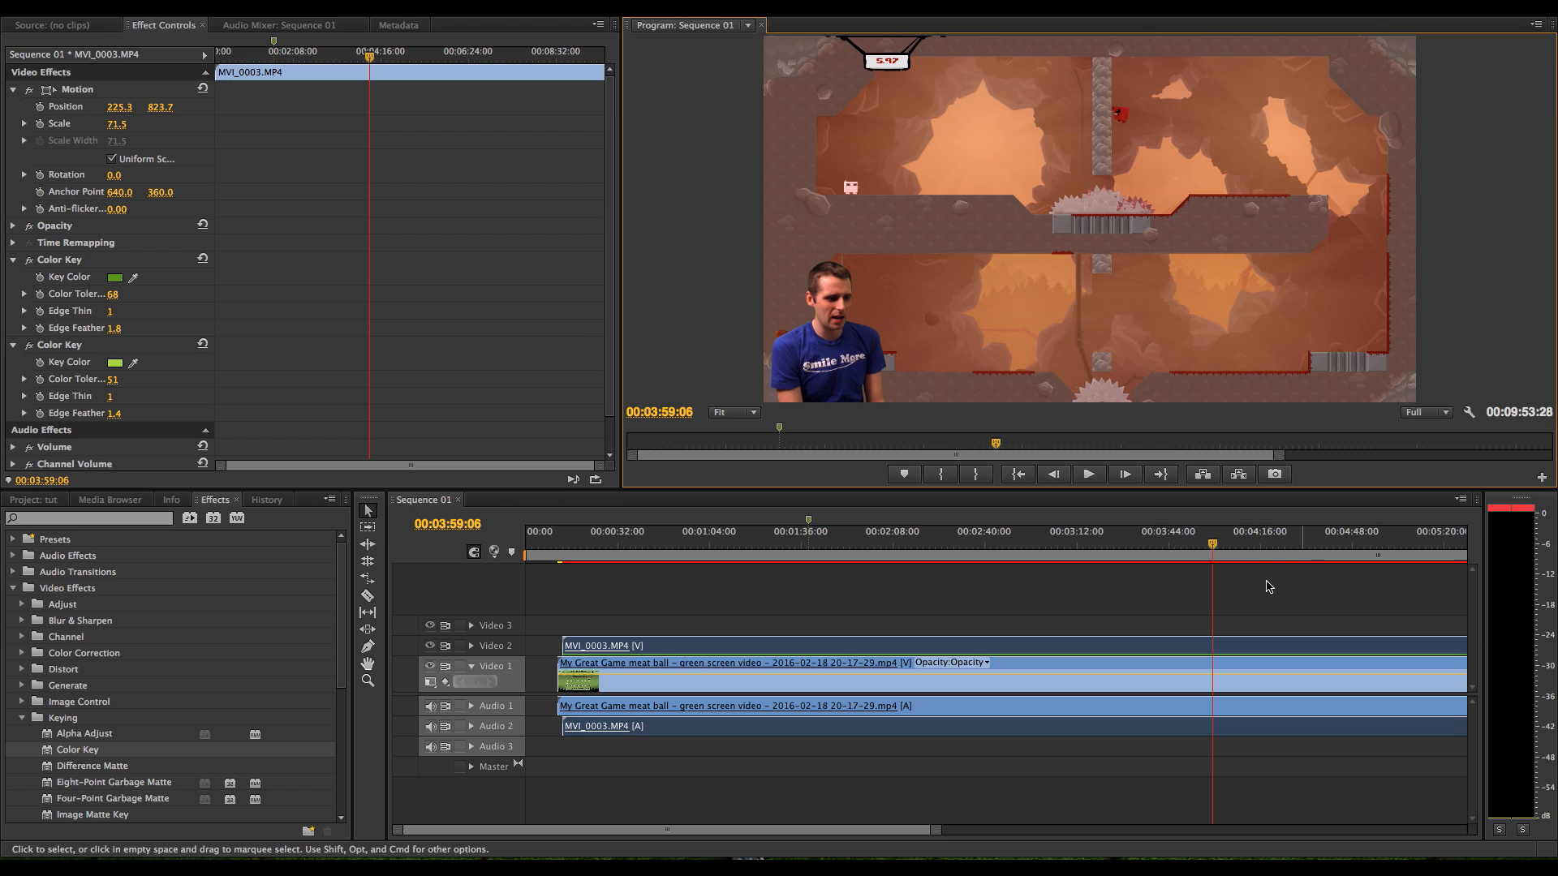
Scrub through the sequence to review the keyed and repositioned overlay against different gameplay scenes
click(1283, 546)
click(1070, 551)
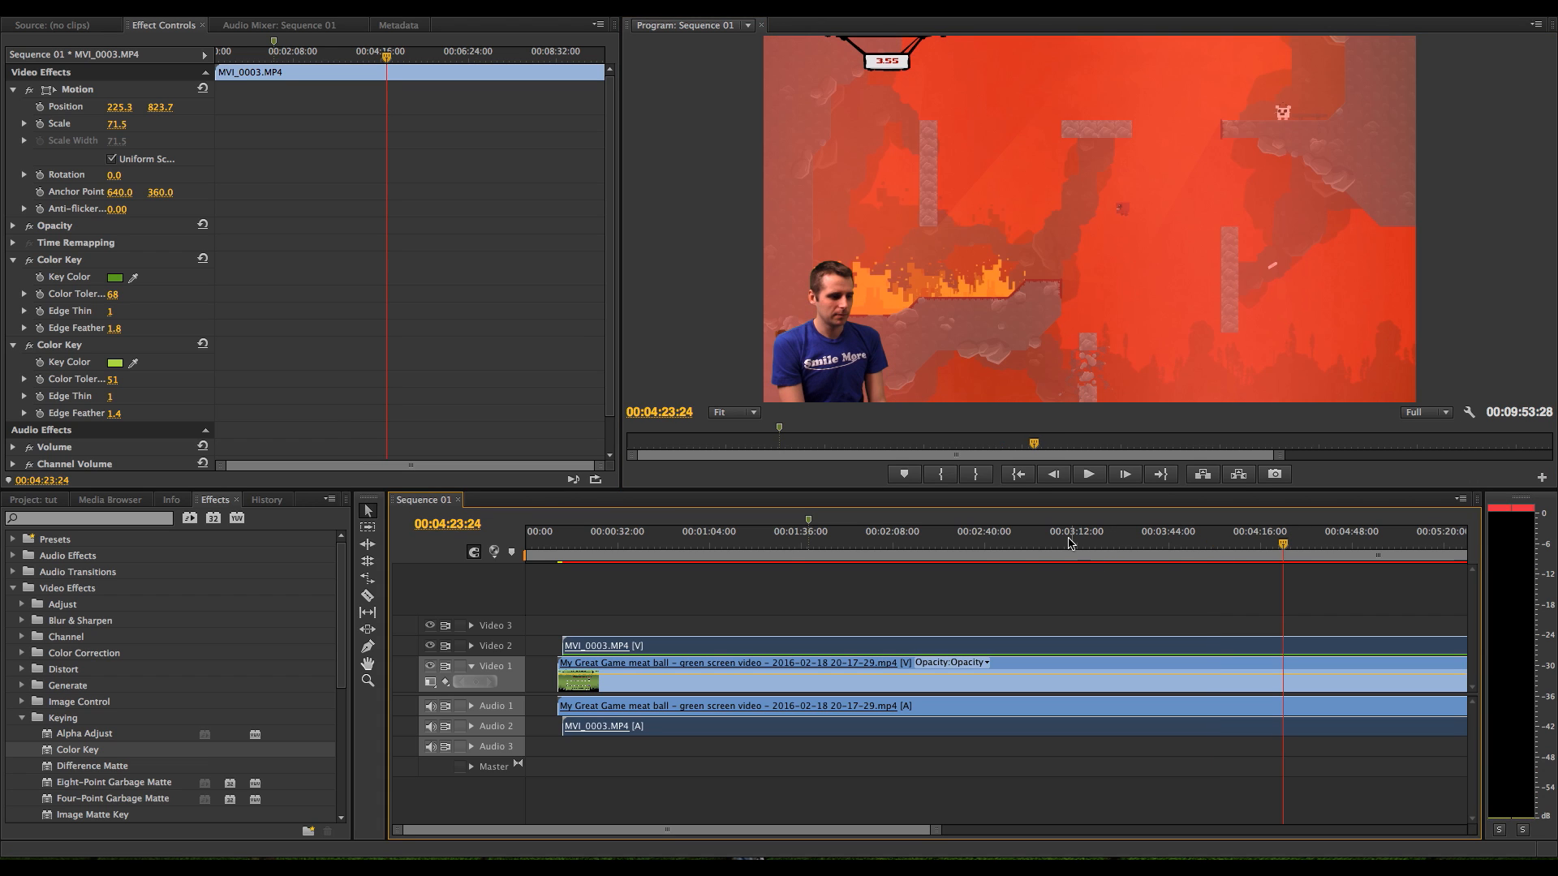
drag(924, 549, 1270, 549)
click(1134, 543)
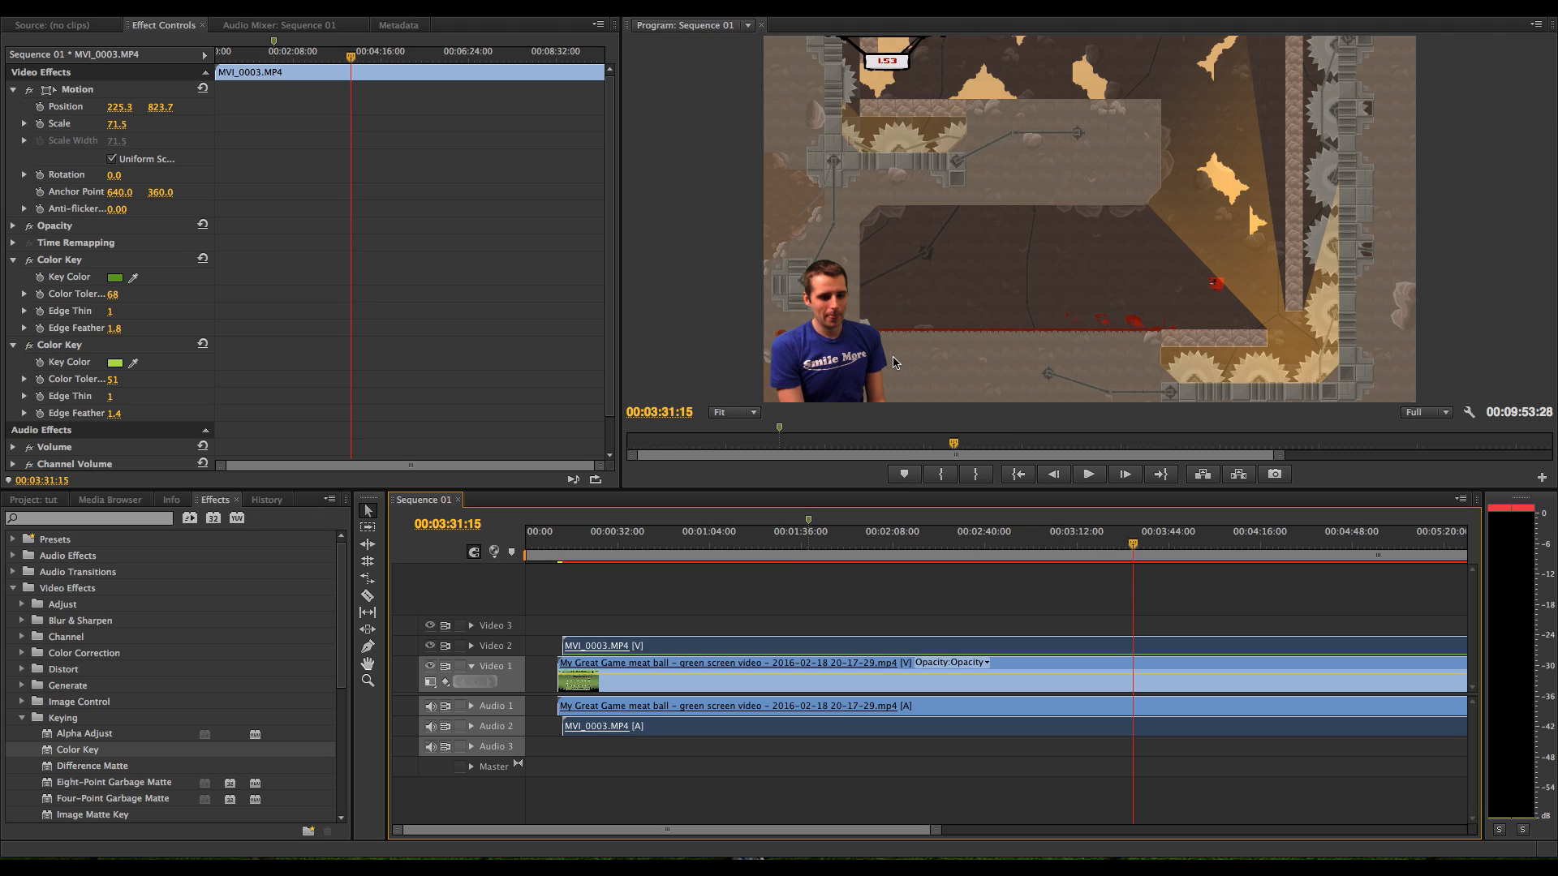
drag(935, 831, 1243, 820)
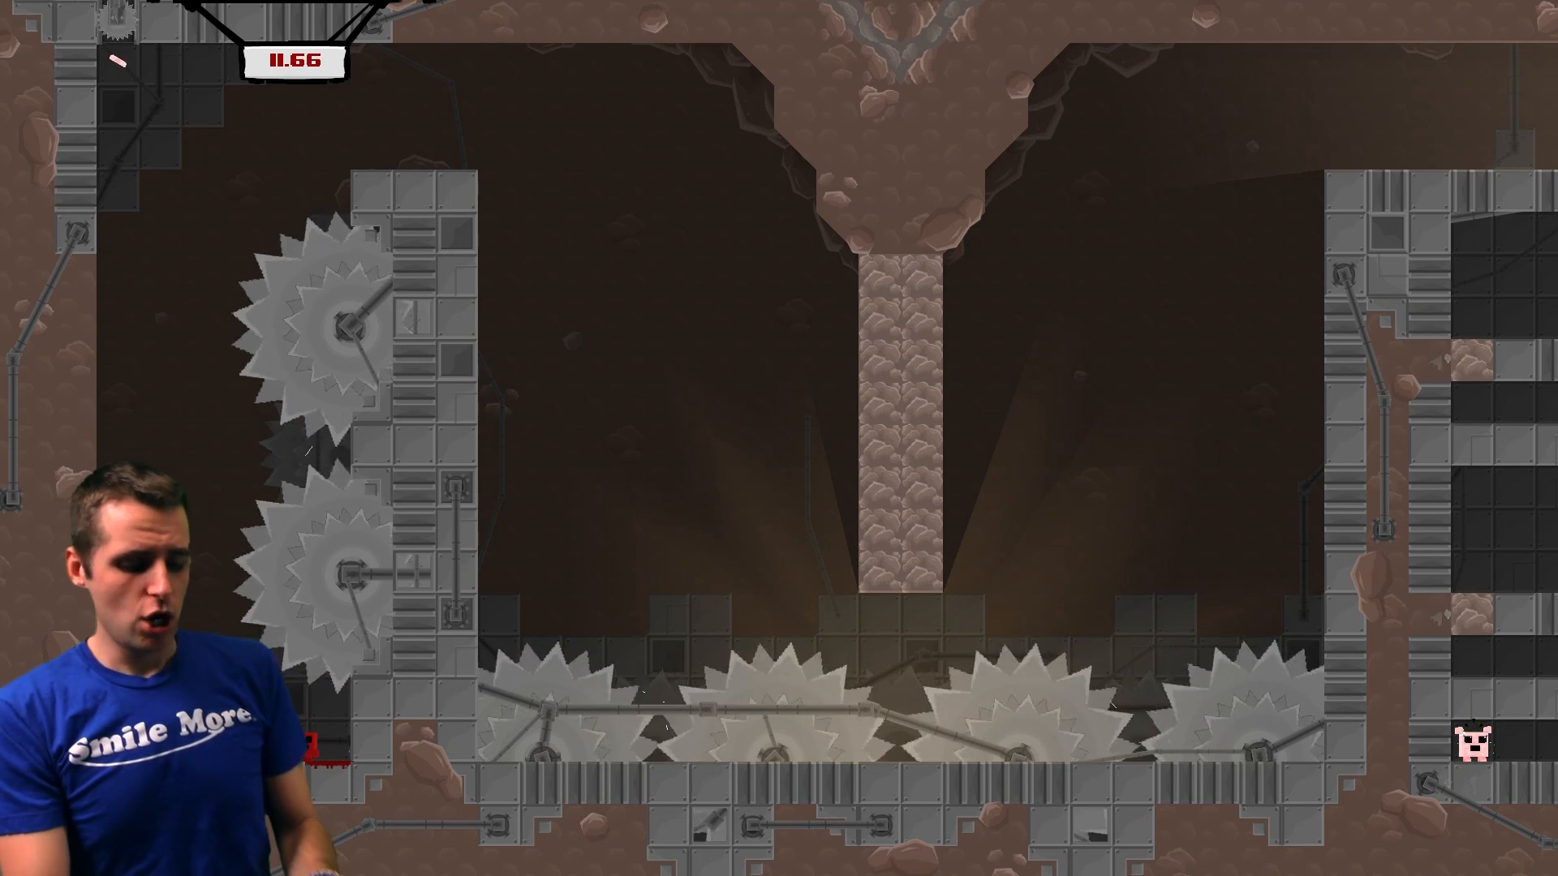
key(Escape)
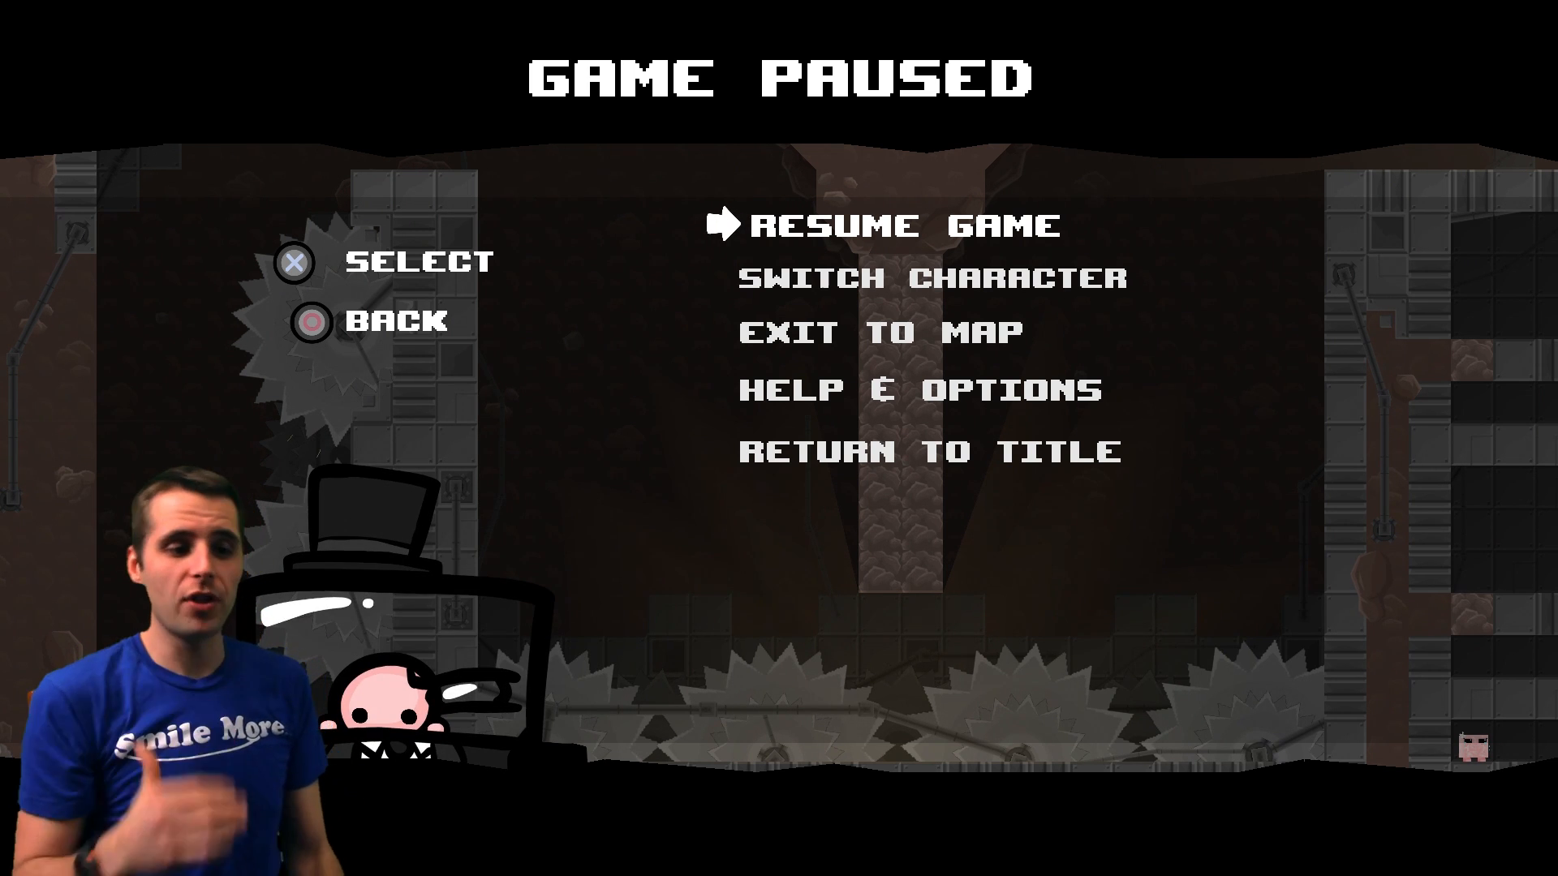
key(Down)
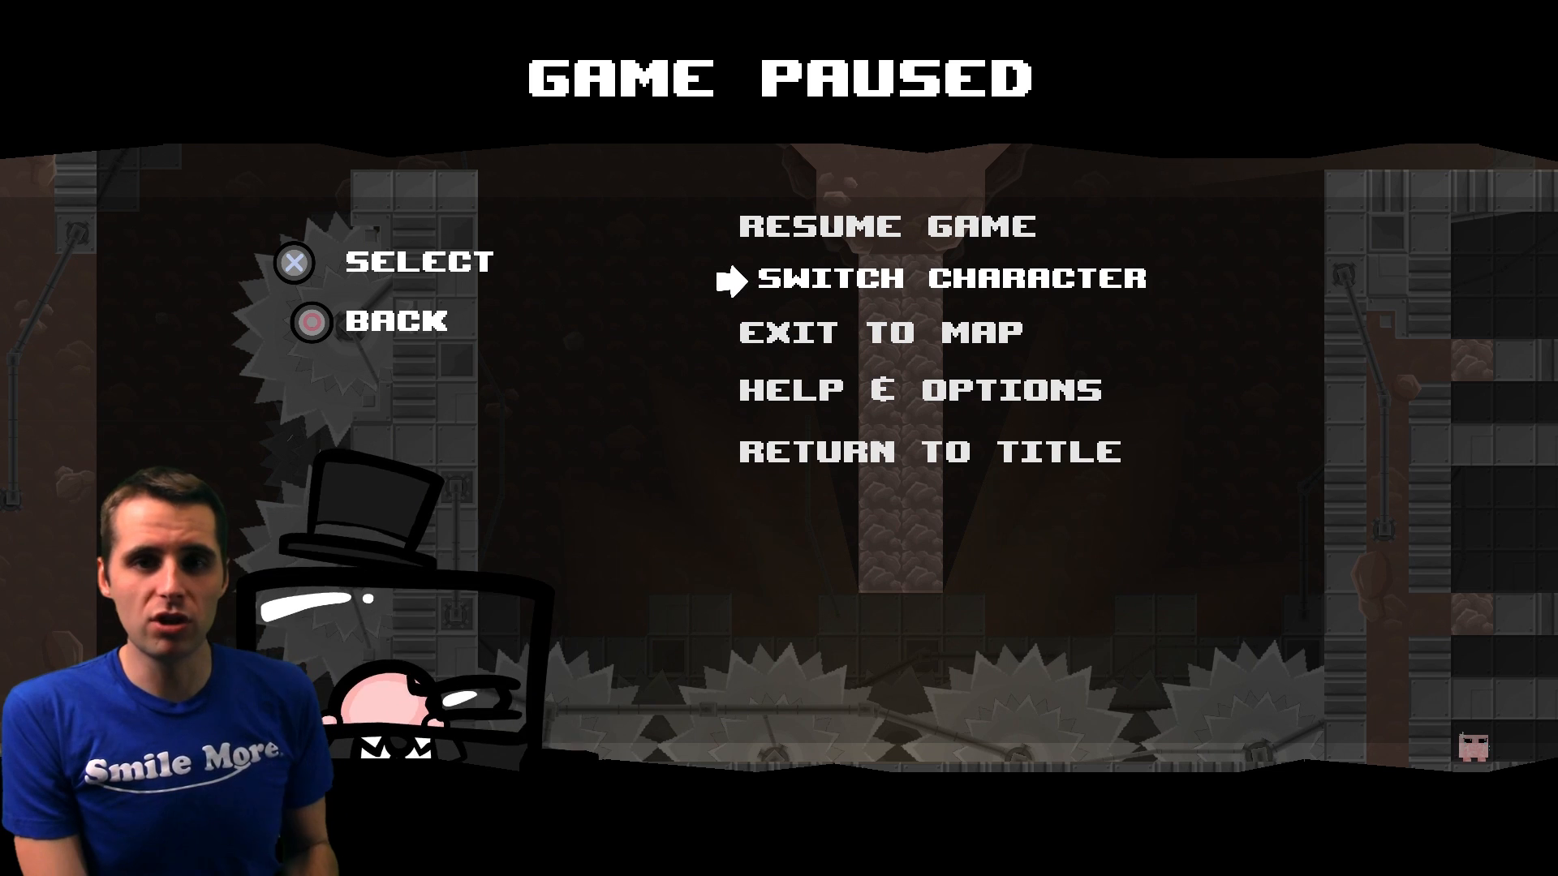
key(Up)
key(Down)
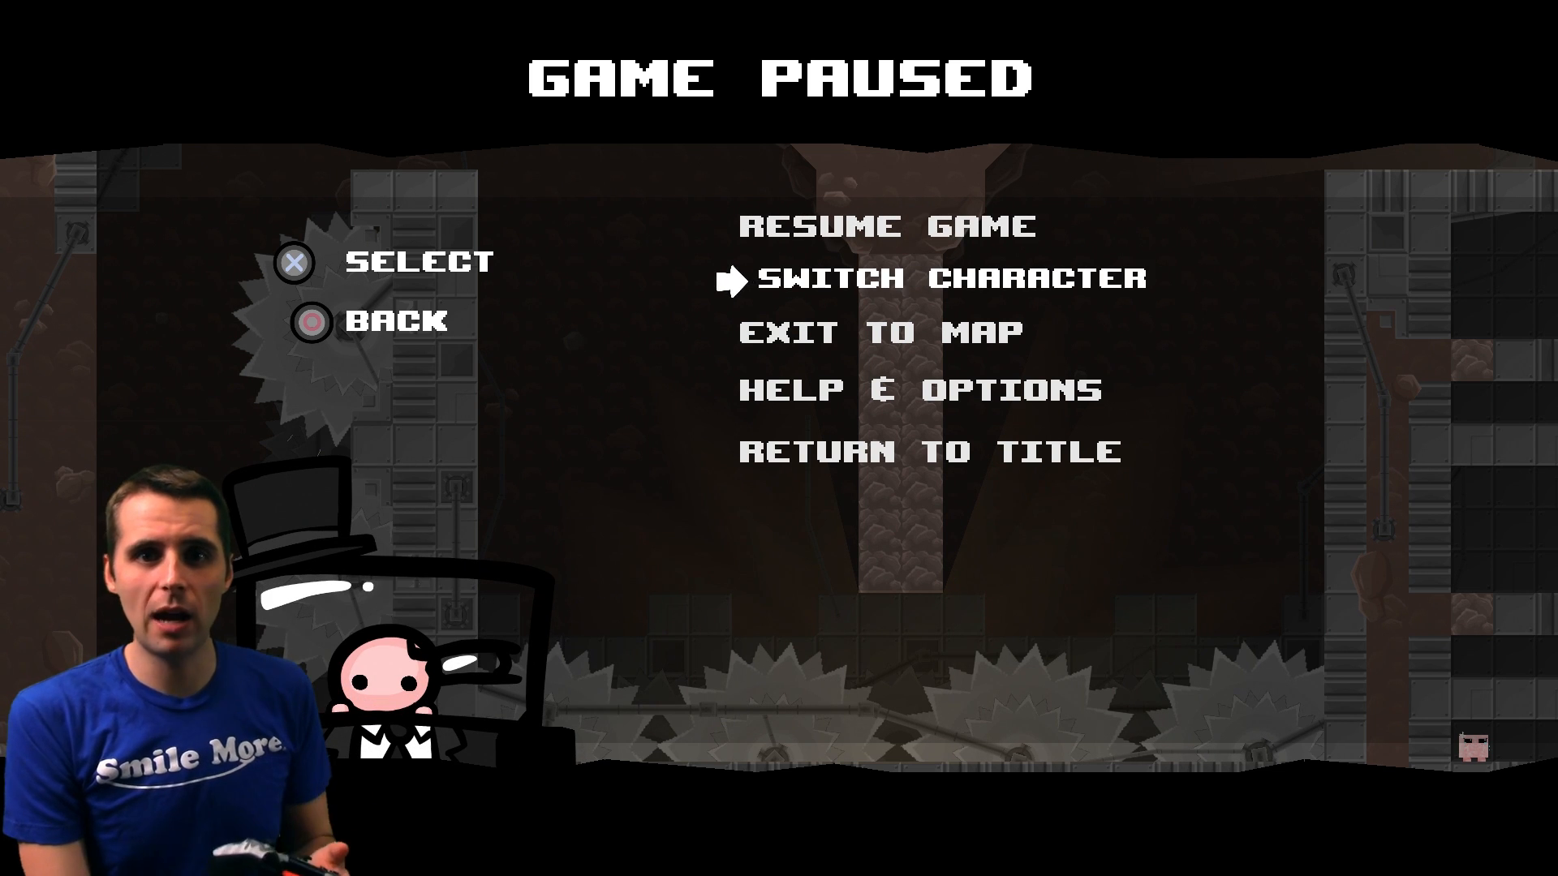
key(Up)
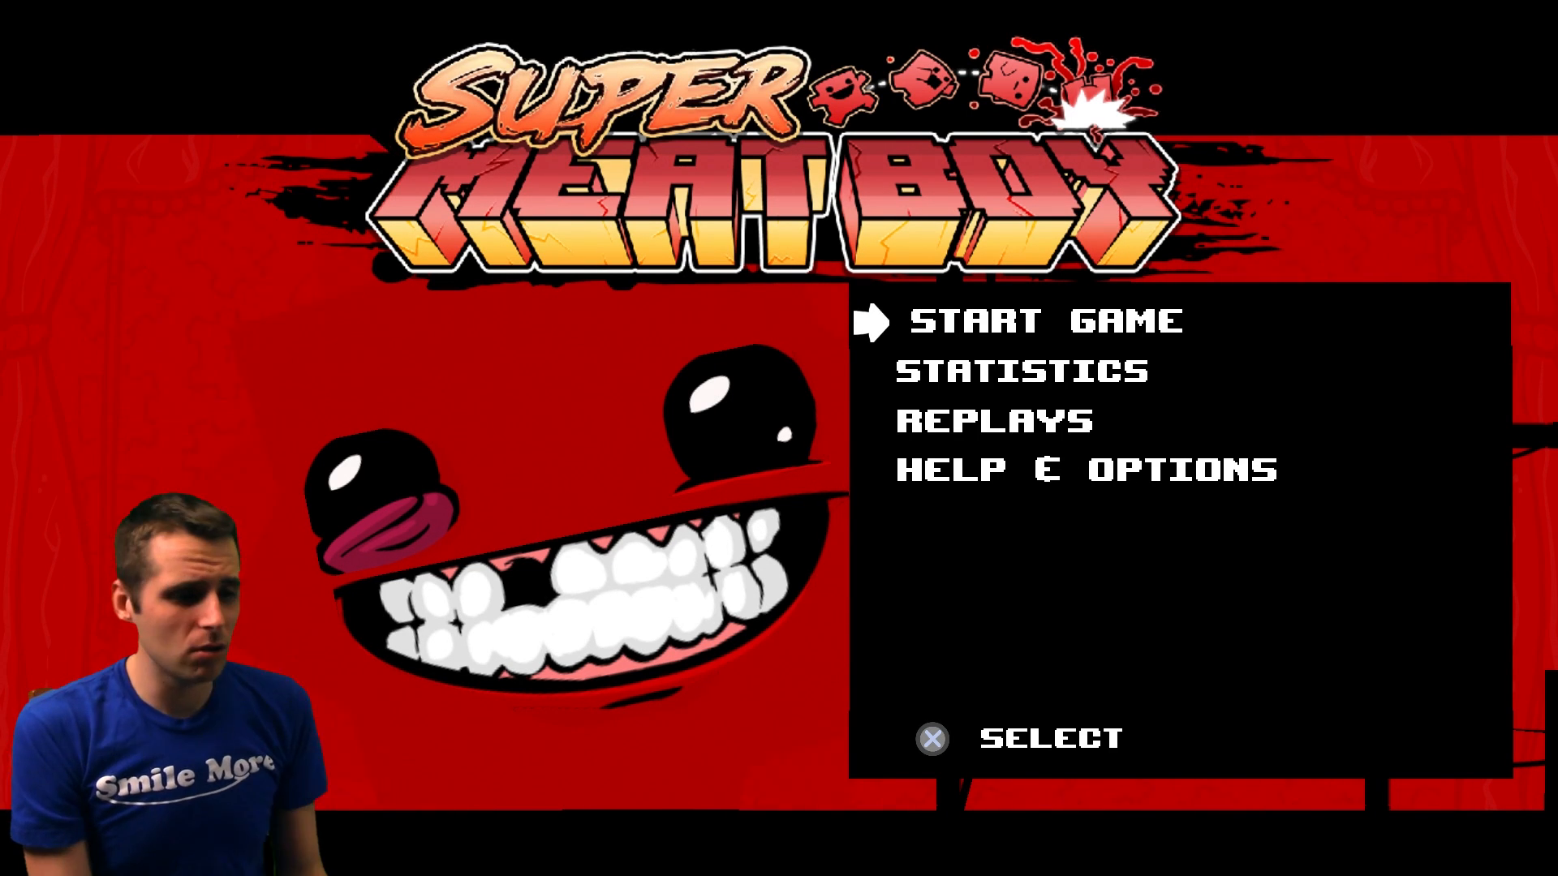
key(Return)
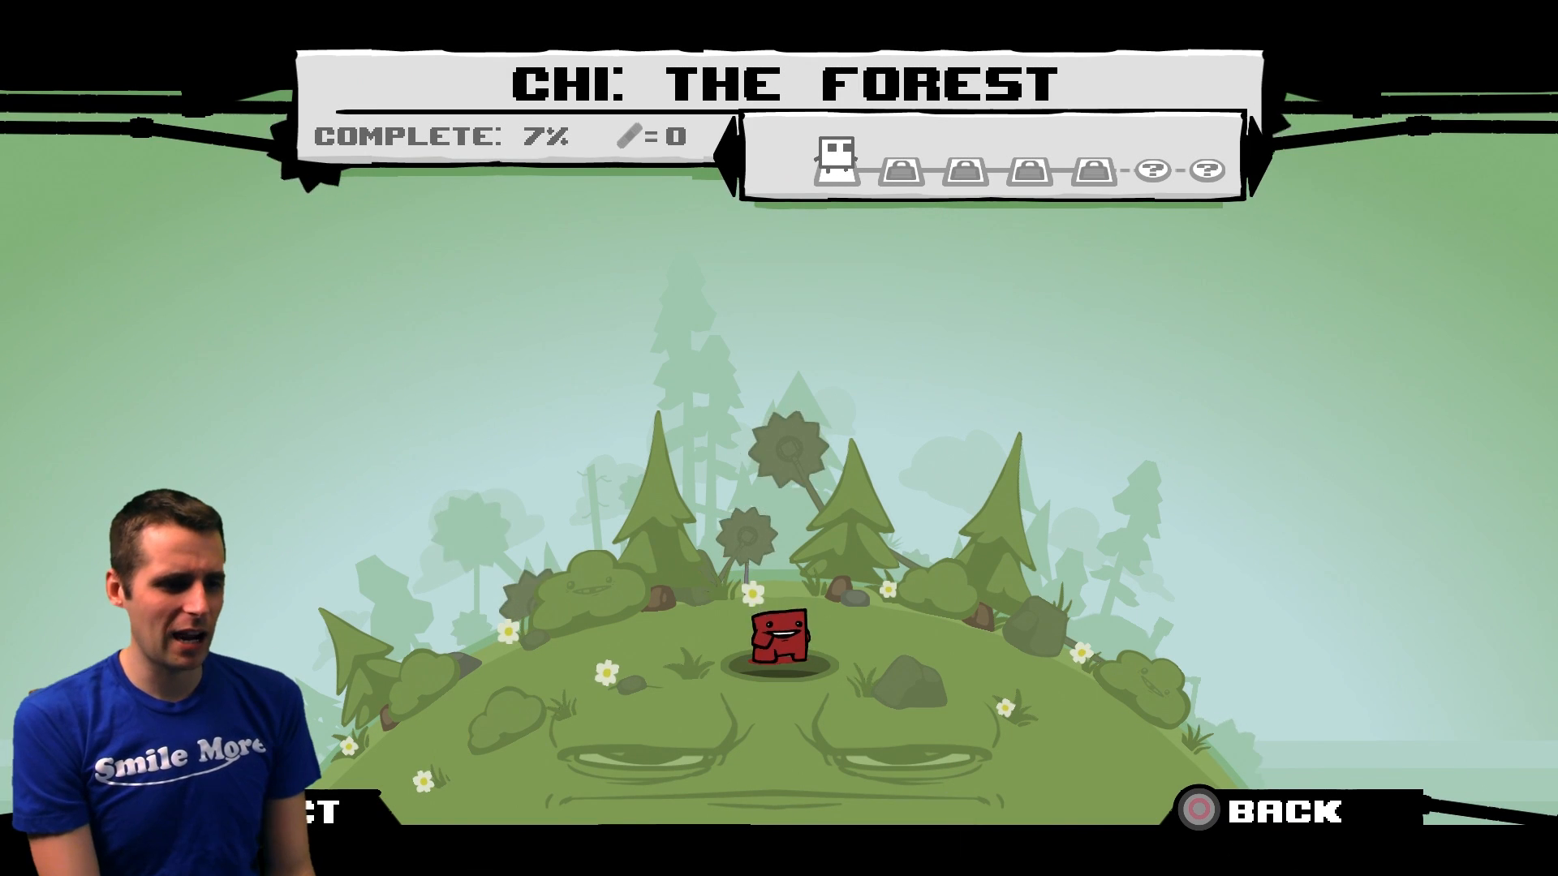
key(Return)
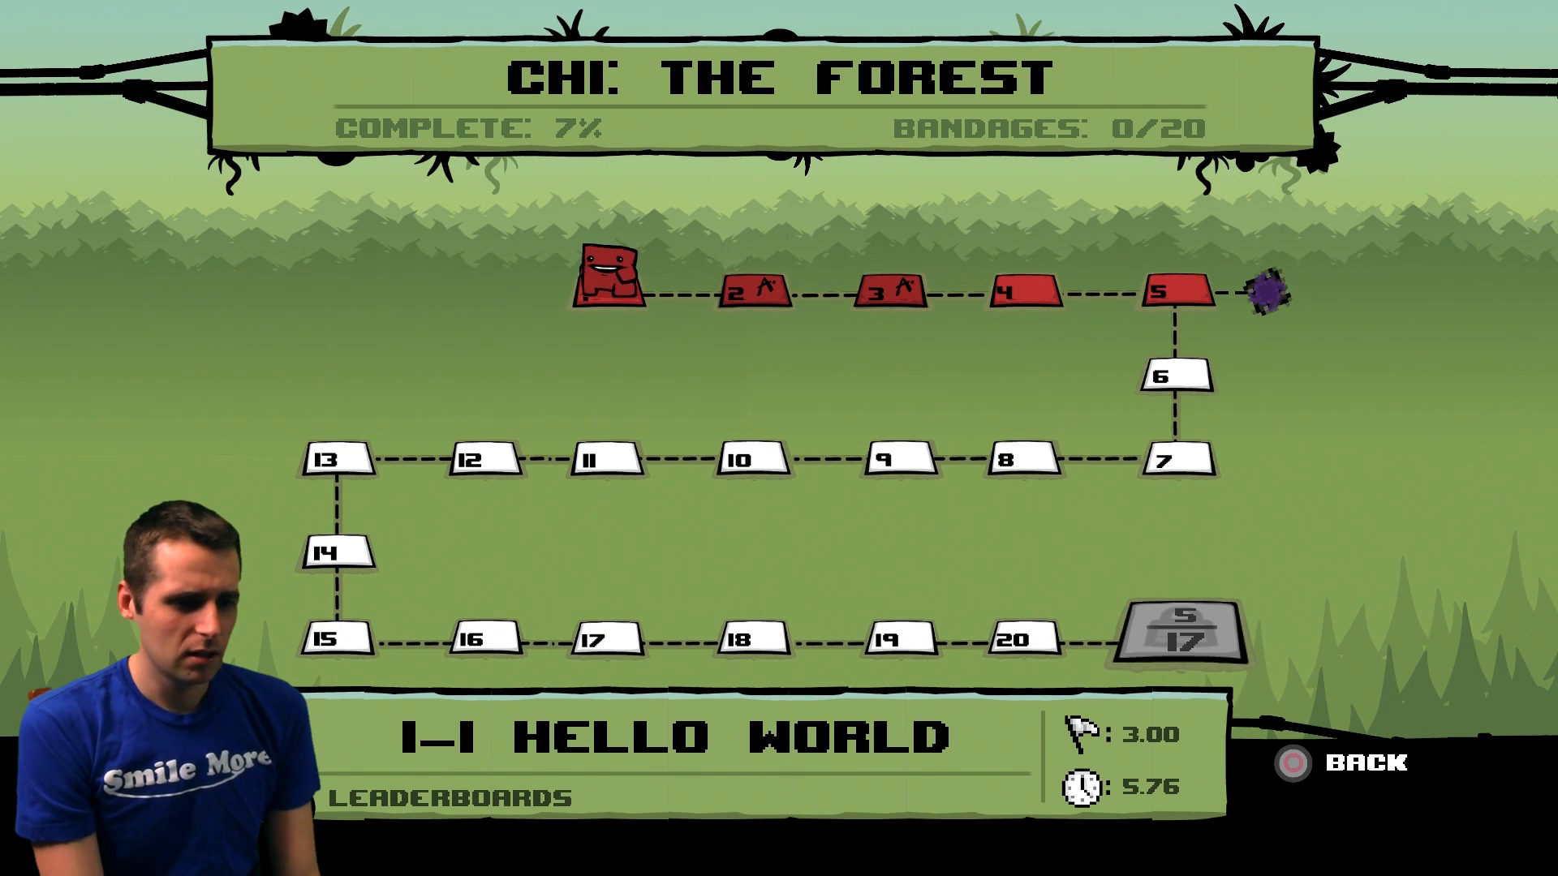
key(Right)
key(Right)
key(Right)
key(Right)
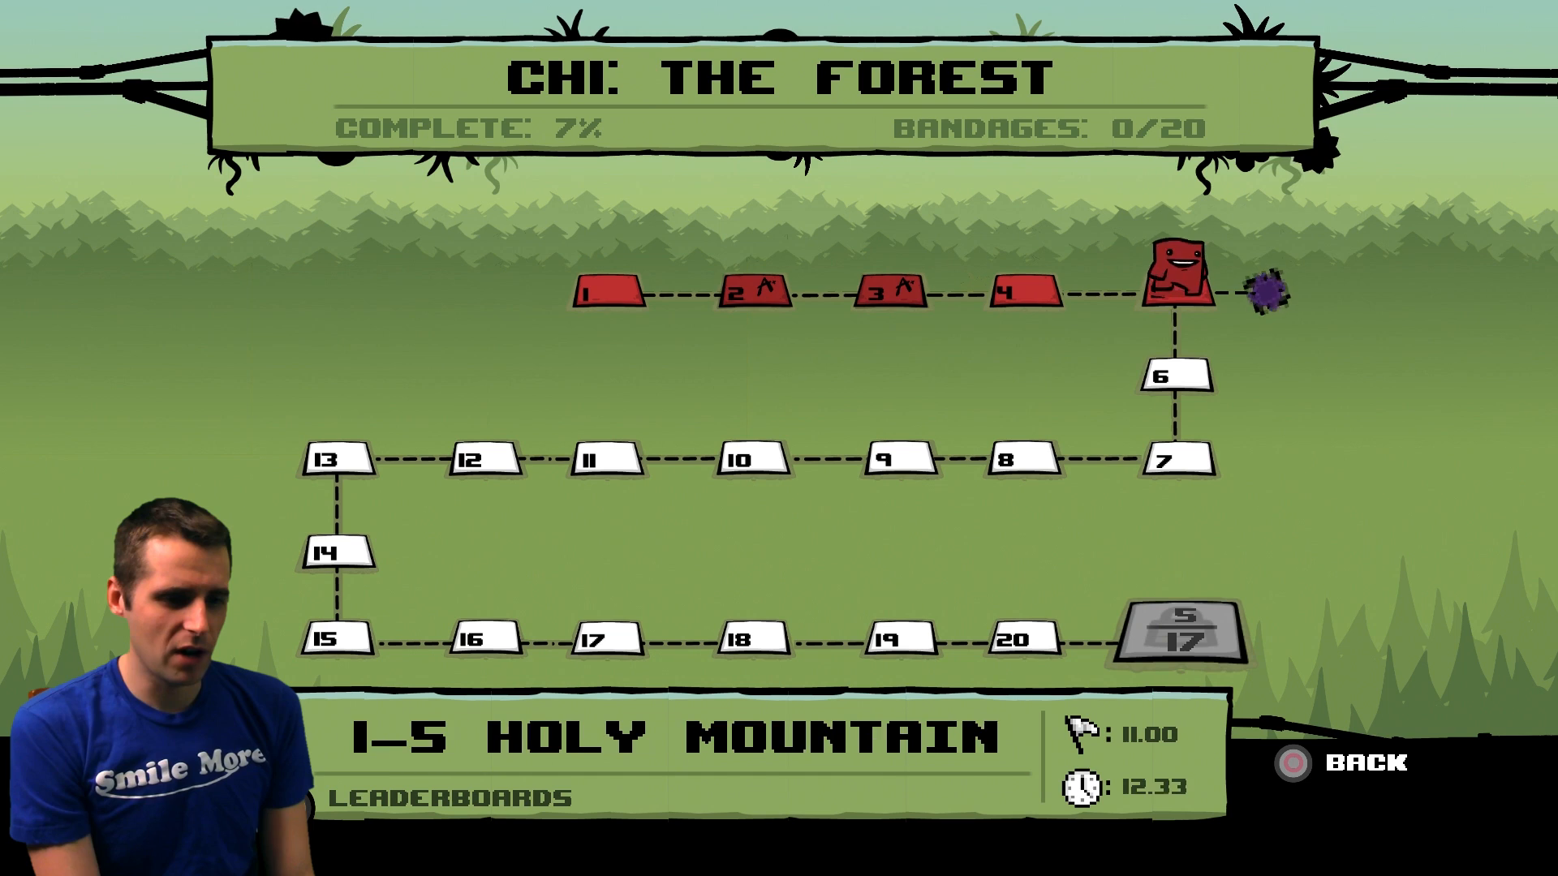
key(Down)
key(Return)
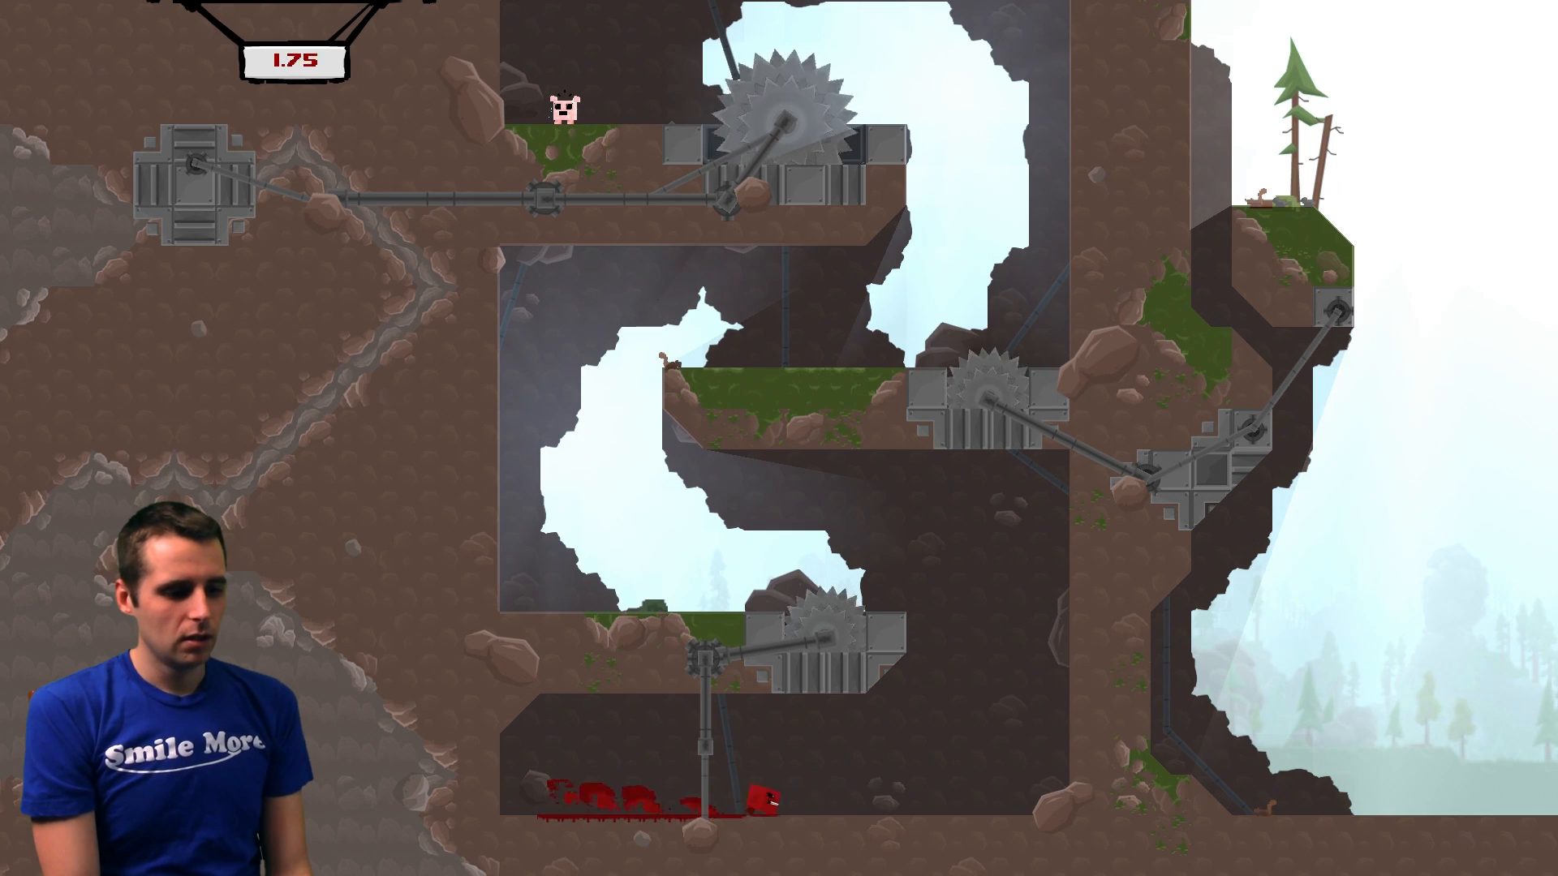
key(space)
key(Right)
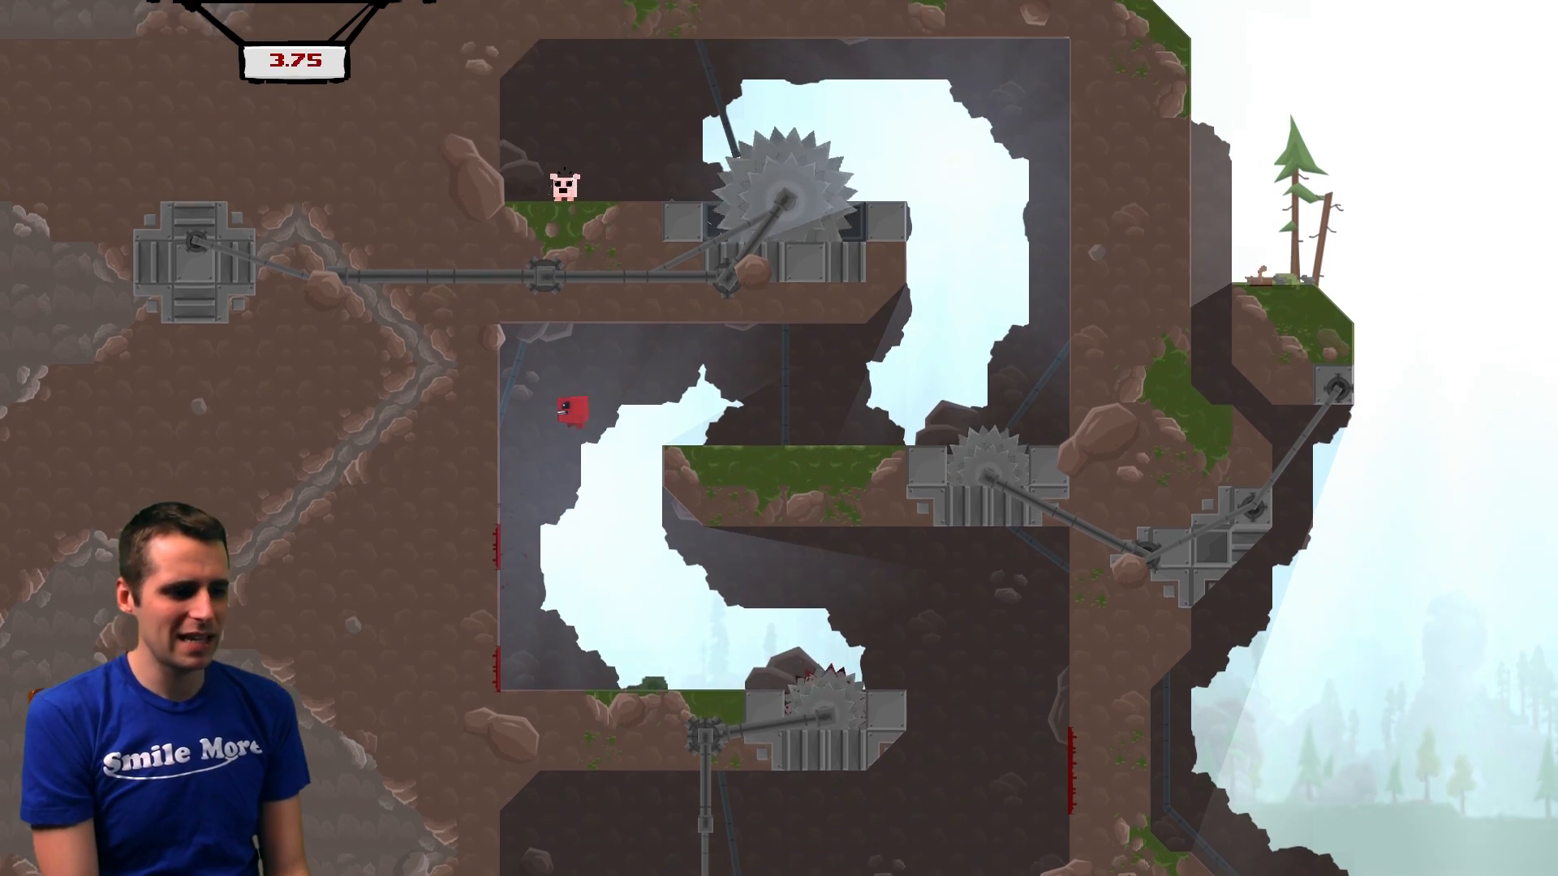
key(space)
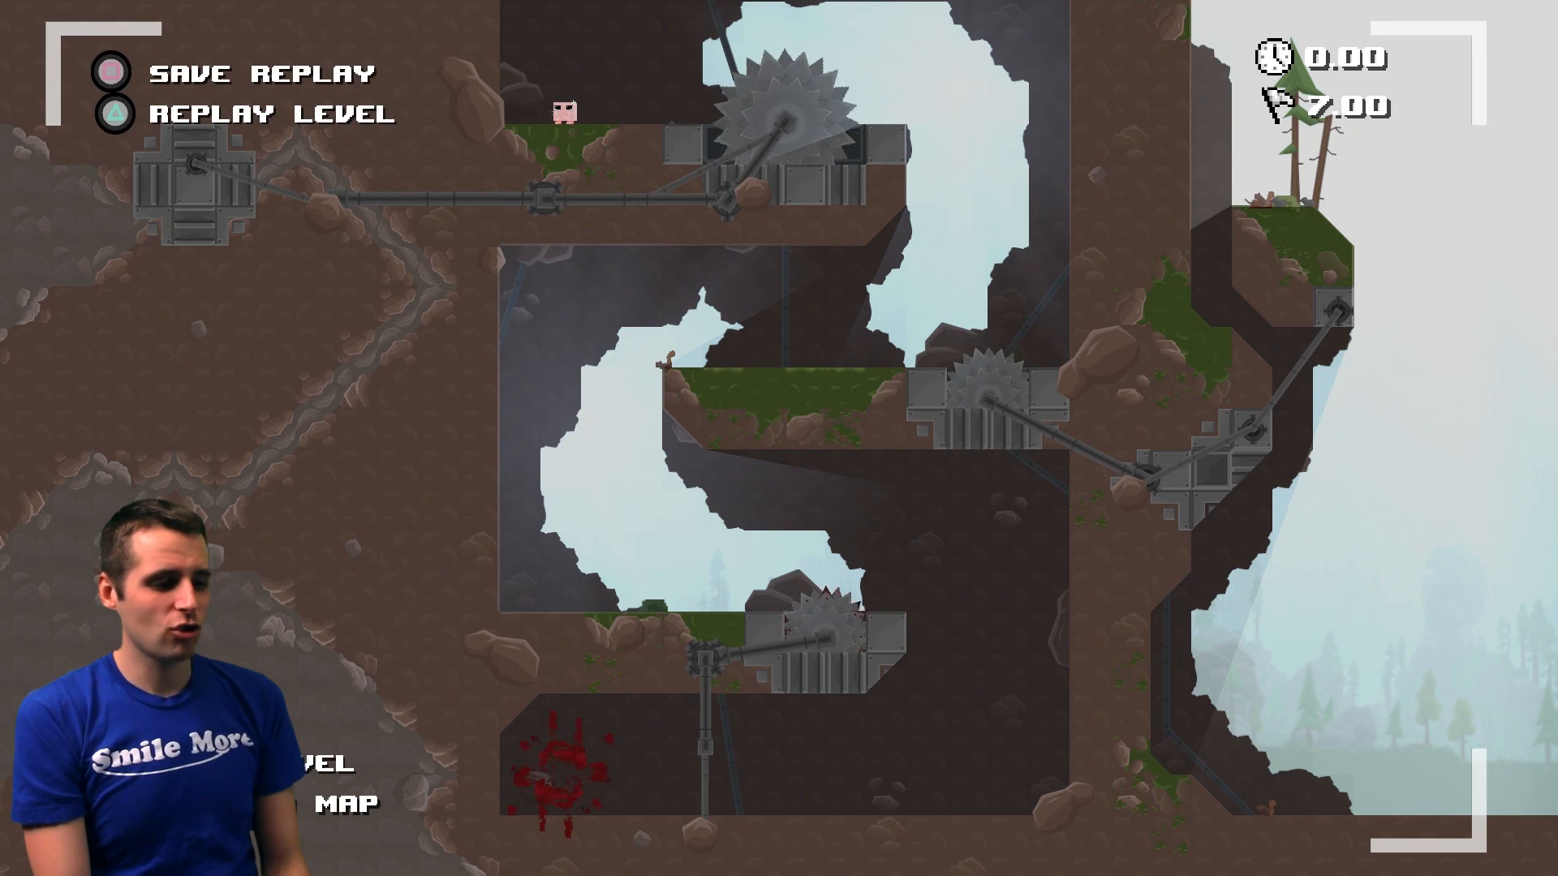
key(space)
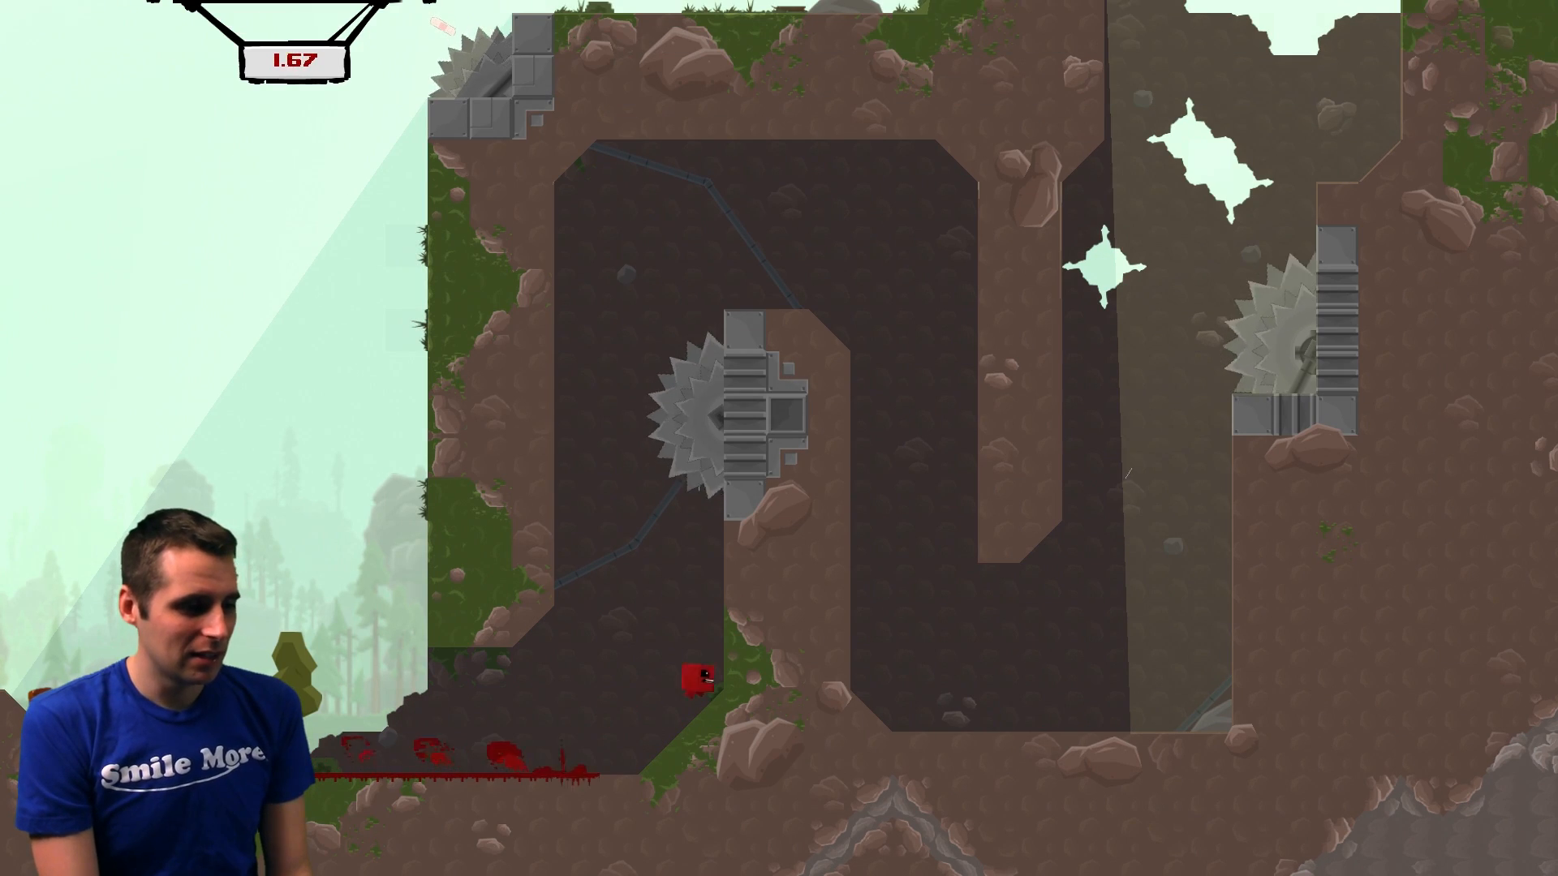
key(space)
key(space)
key(Right)
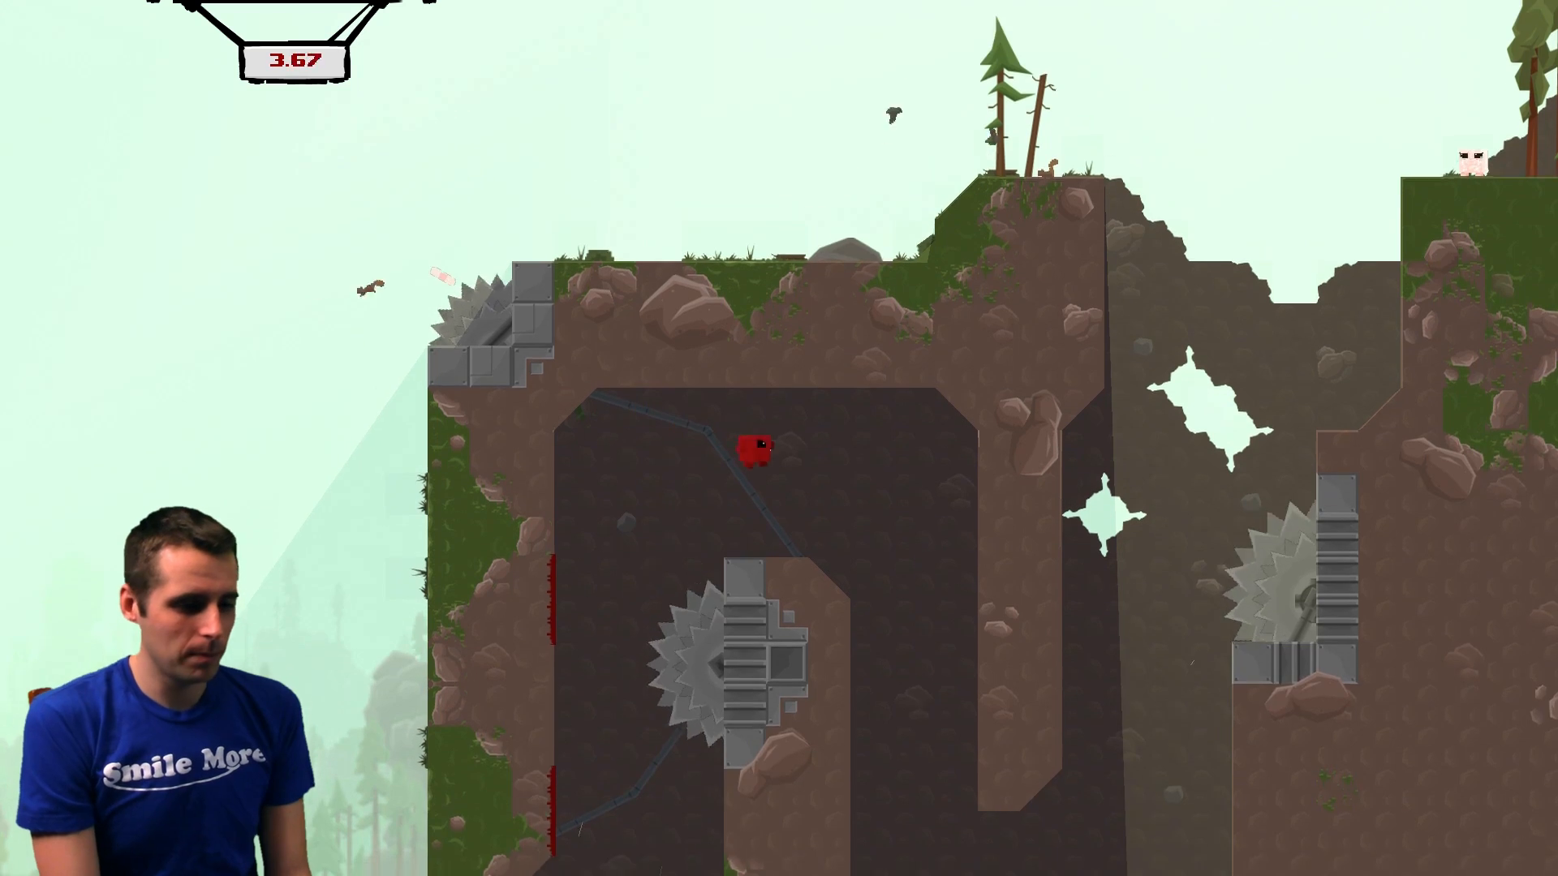
key(space)
key(Left)
key(space)
key(space)
key(Right)
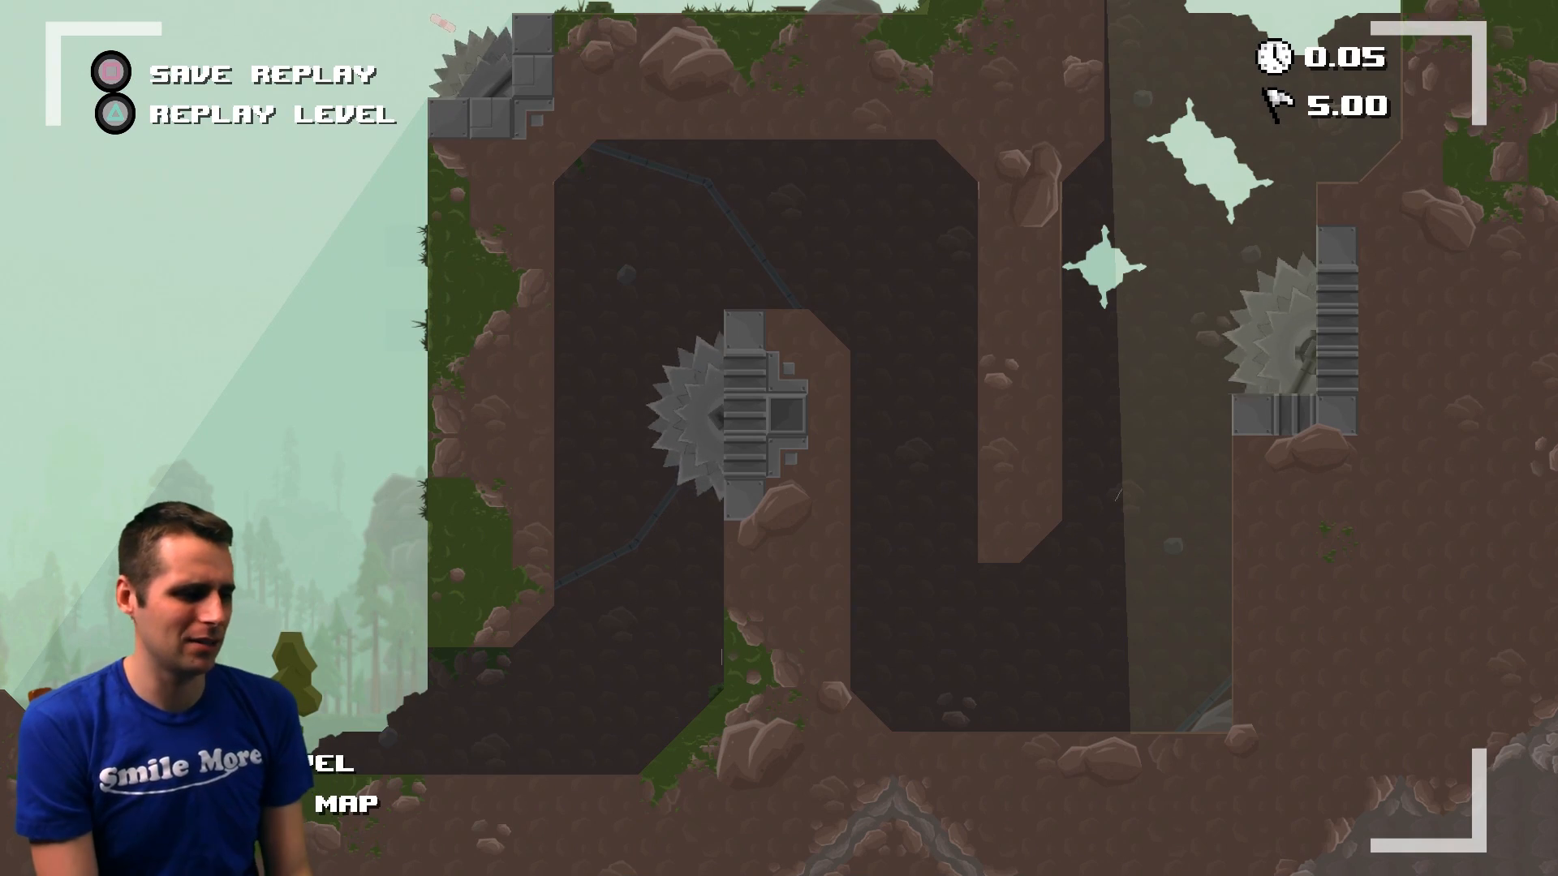
key(space)
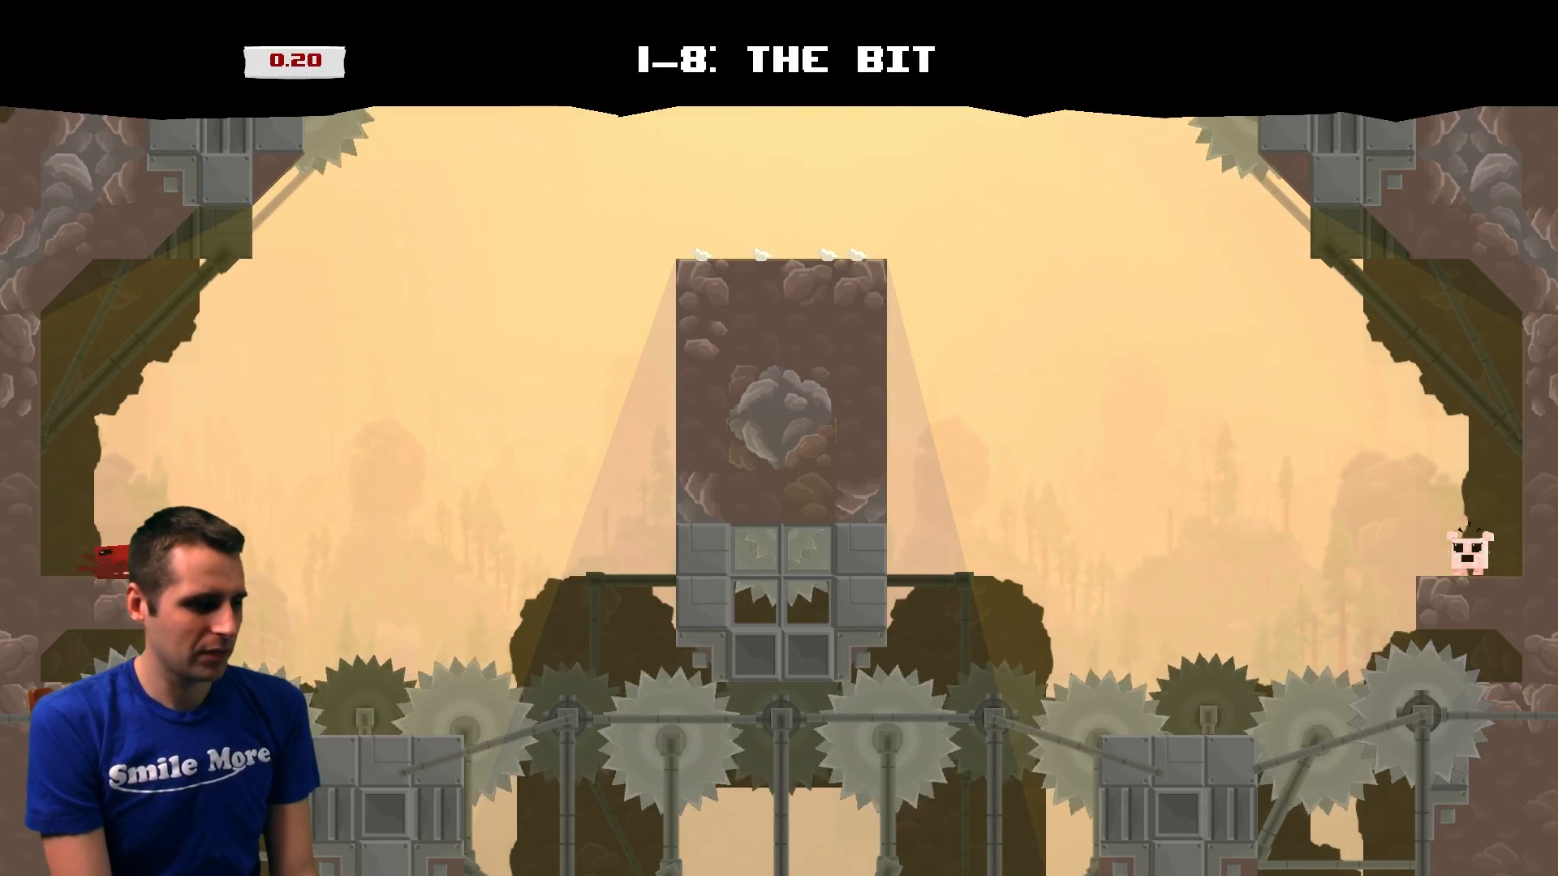
key(Left)
key(shift+Right)
key(space)
key(space)
key(space)
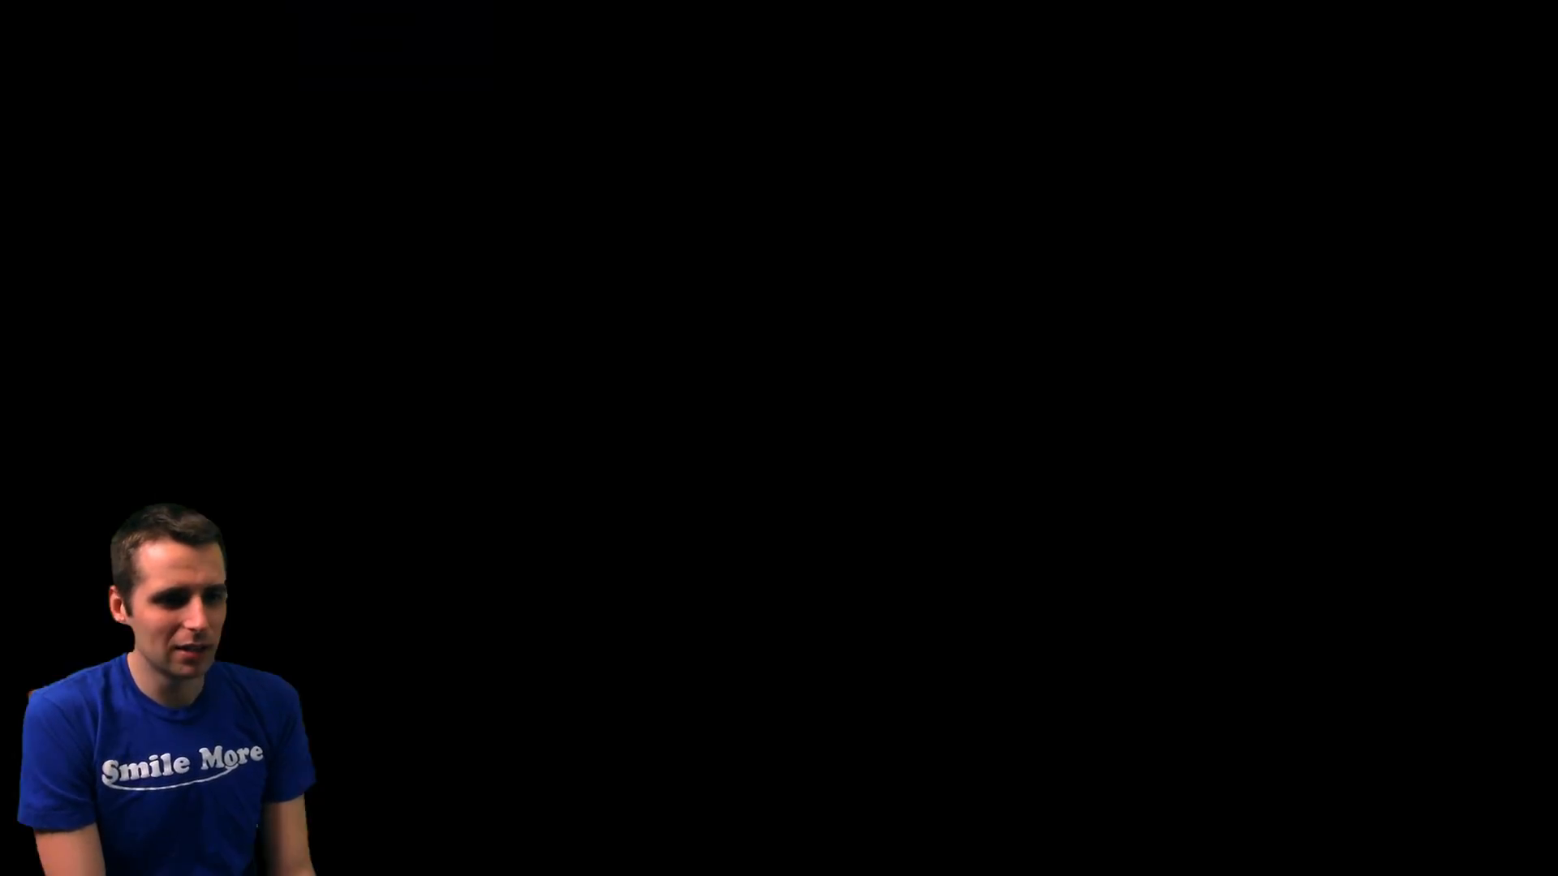
key(shift+Right)
key(space)
key(space)
key(space)
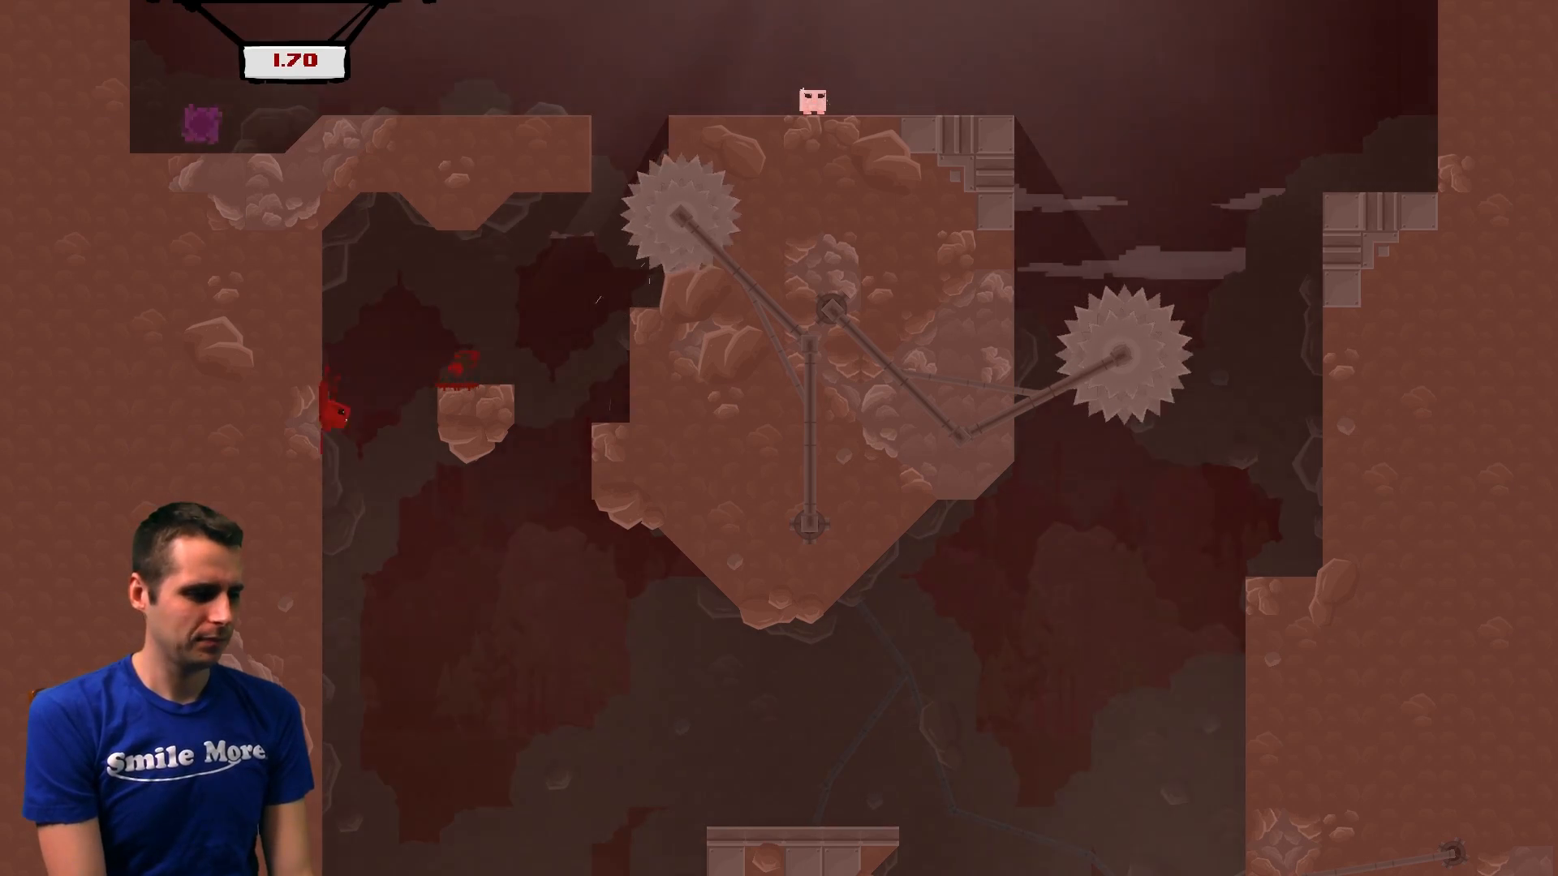
key(space)
key(Right)
key(space)
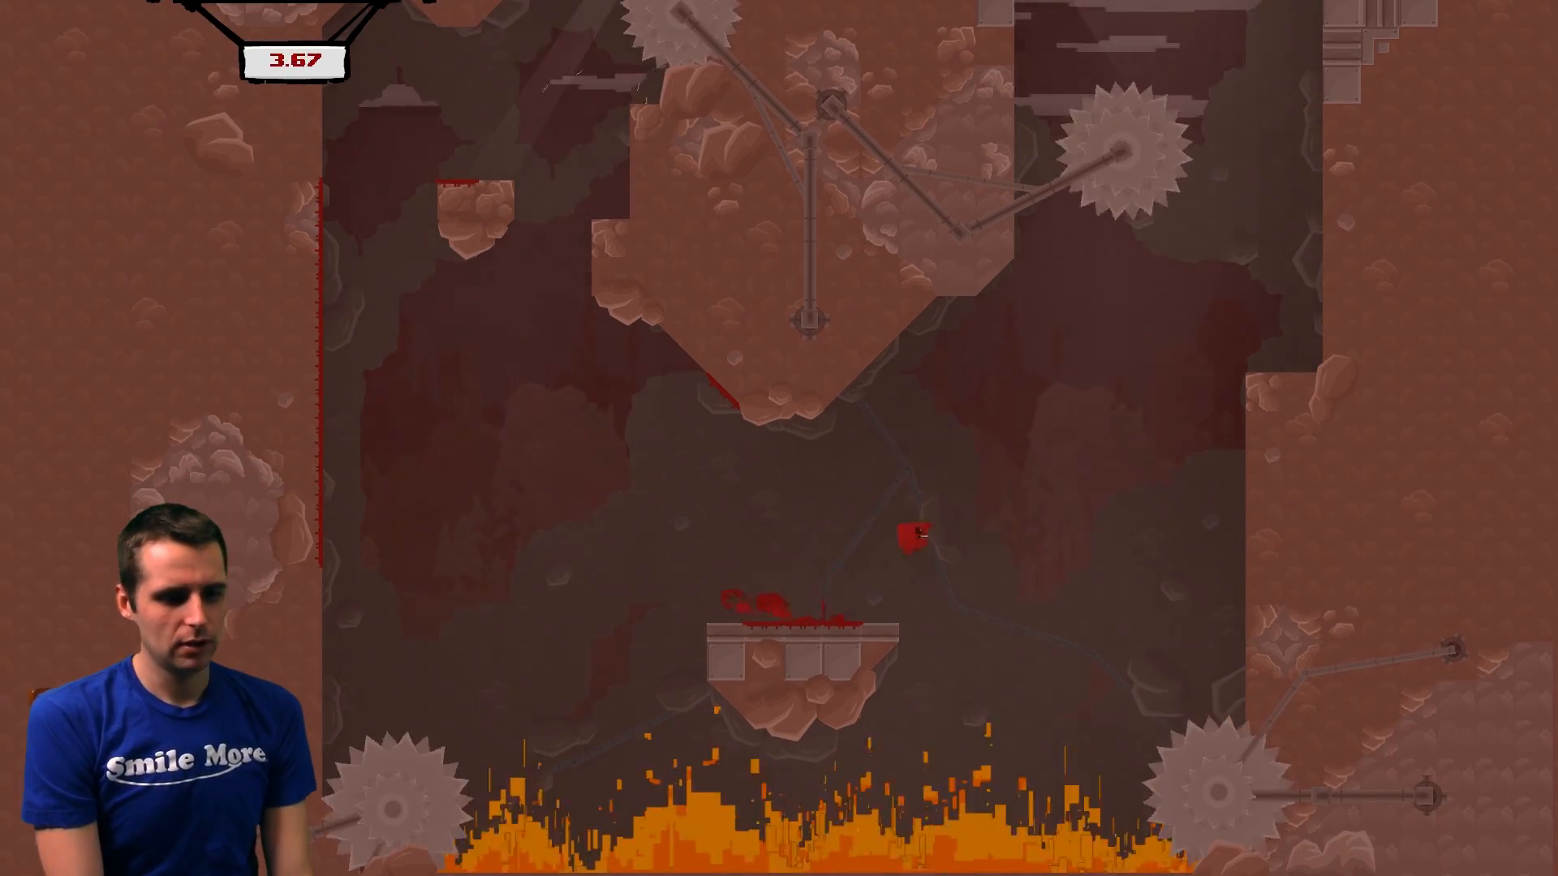
key(space)
key(Right)
key(space)
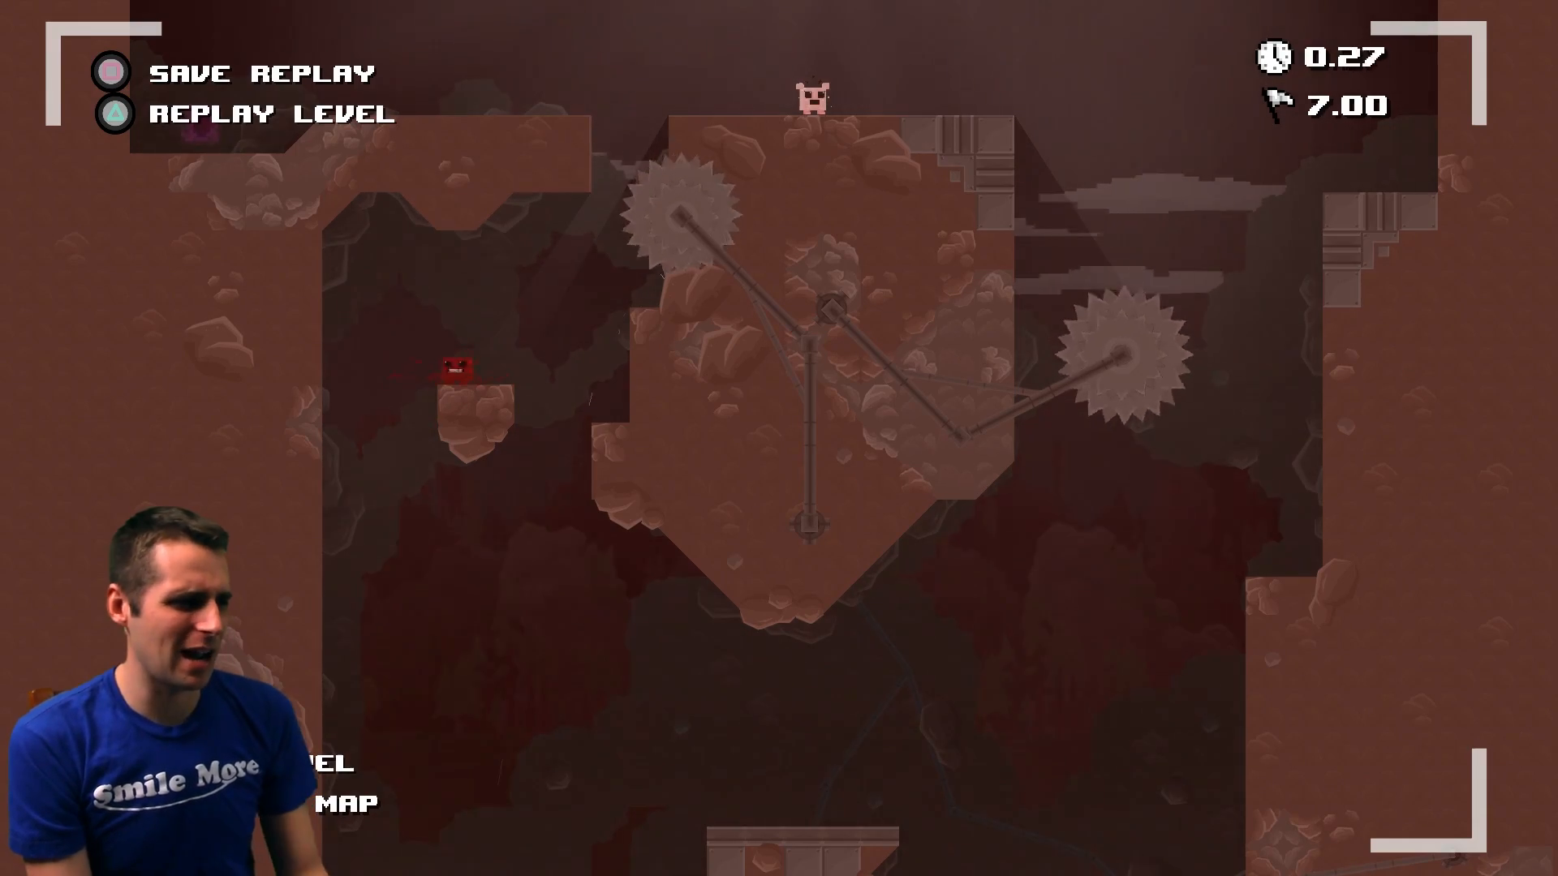
key(space)
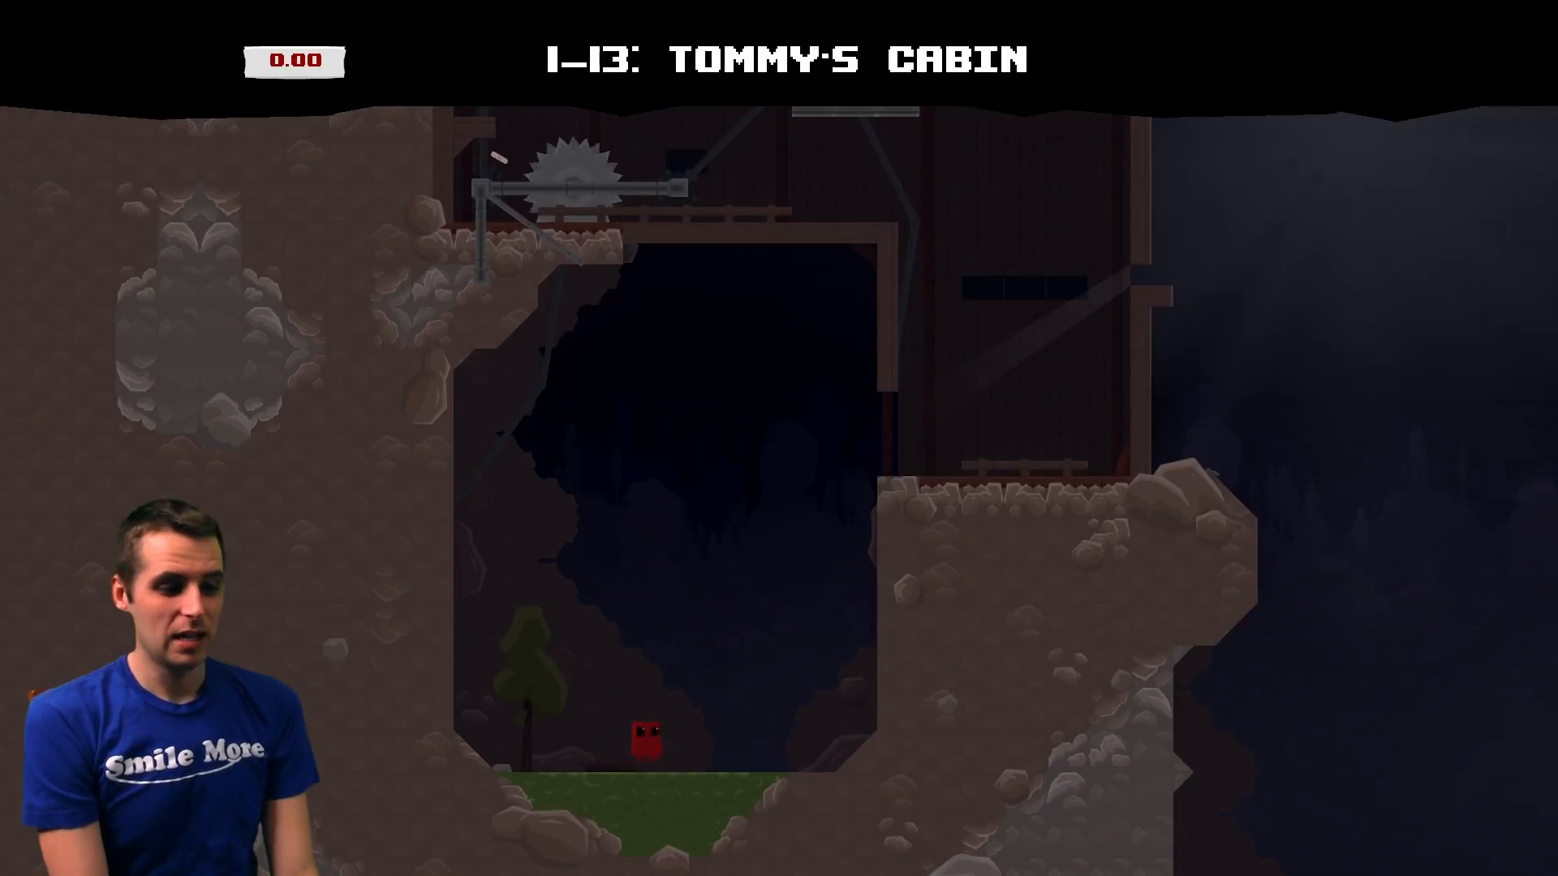
key(Right)
key(space)
key(space)
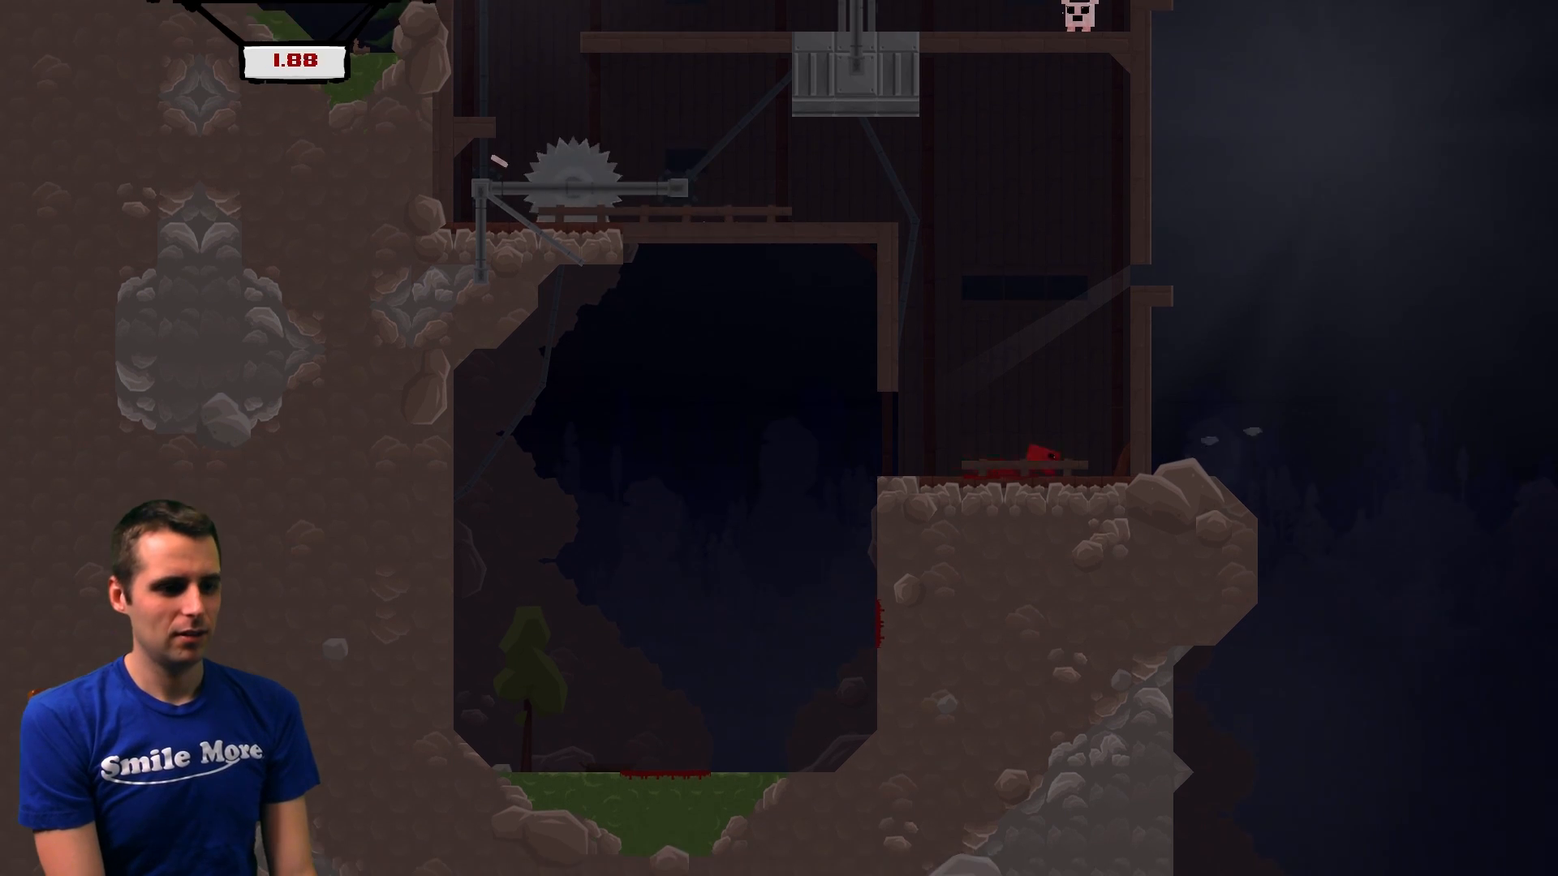
key(space)
key(space)
key(Left)
key(space)
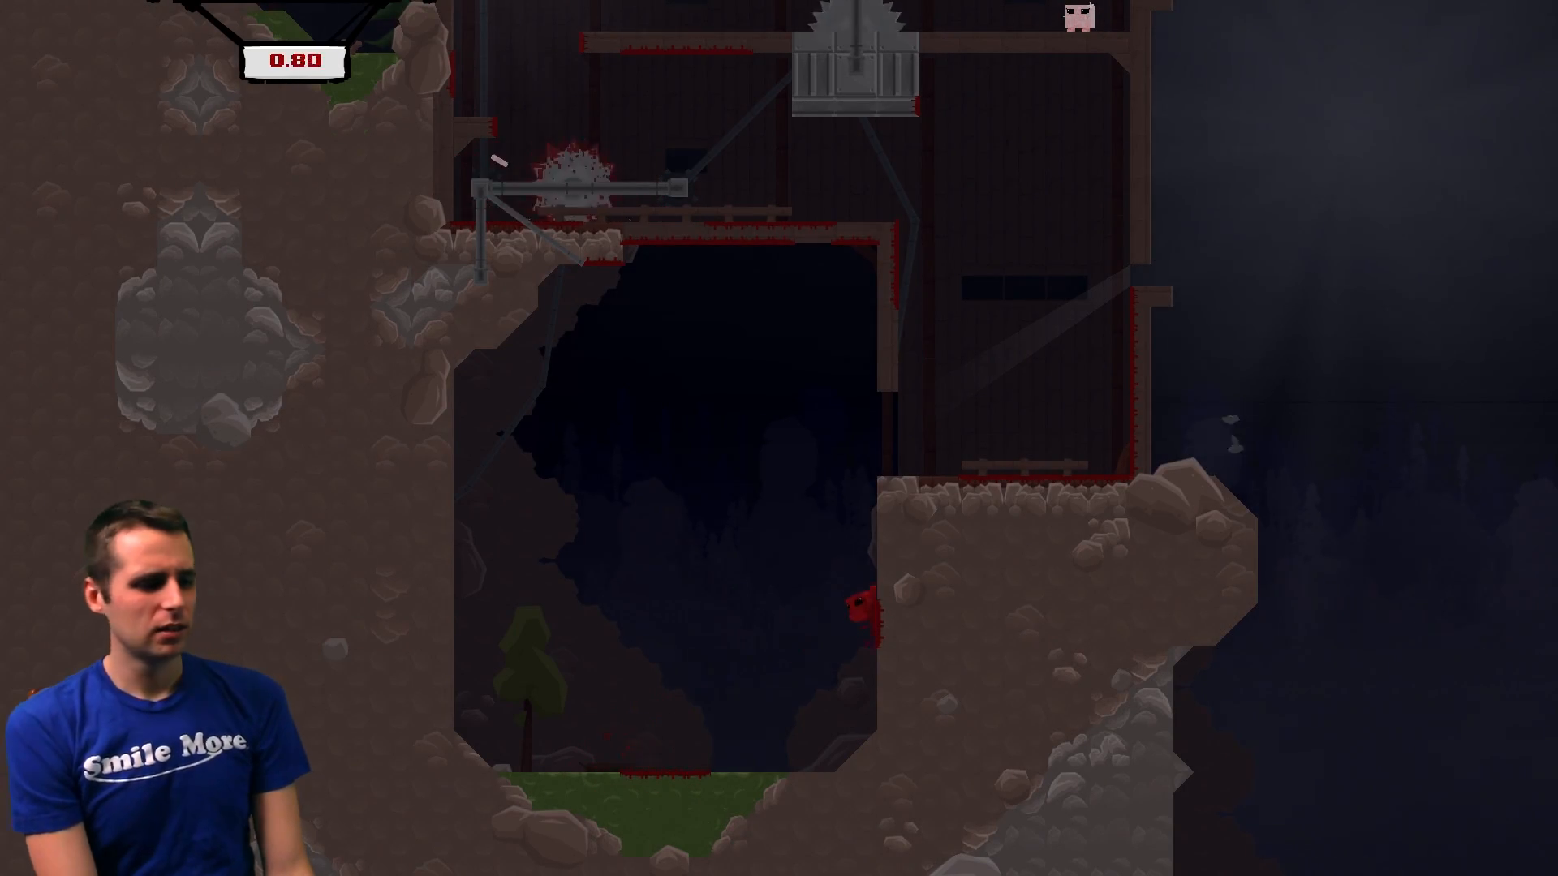
key(space)
key(Left)
key(space)
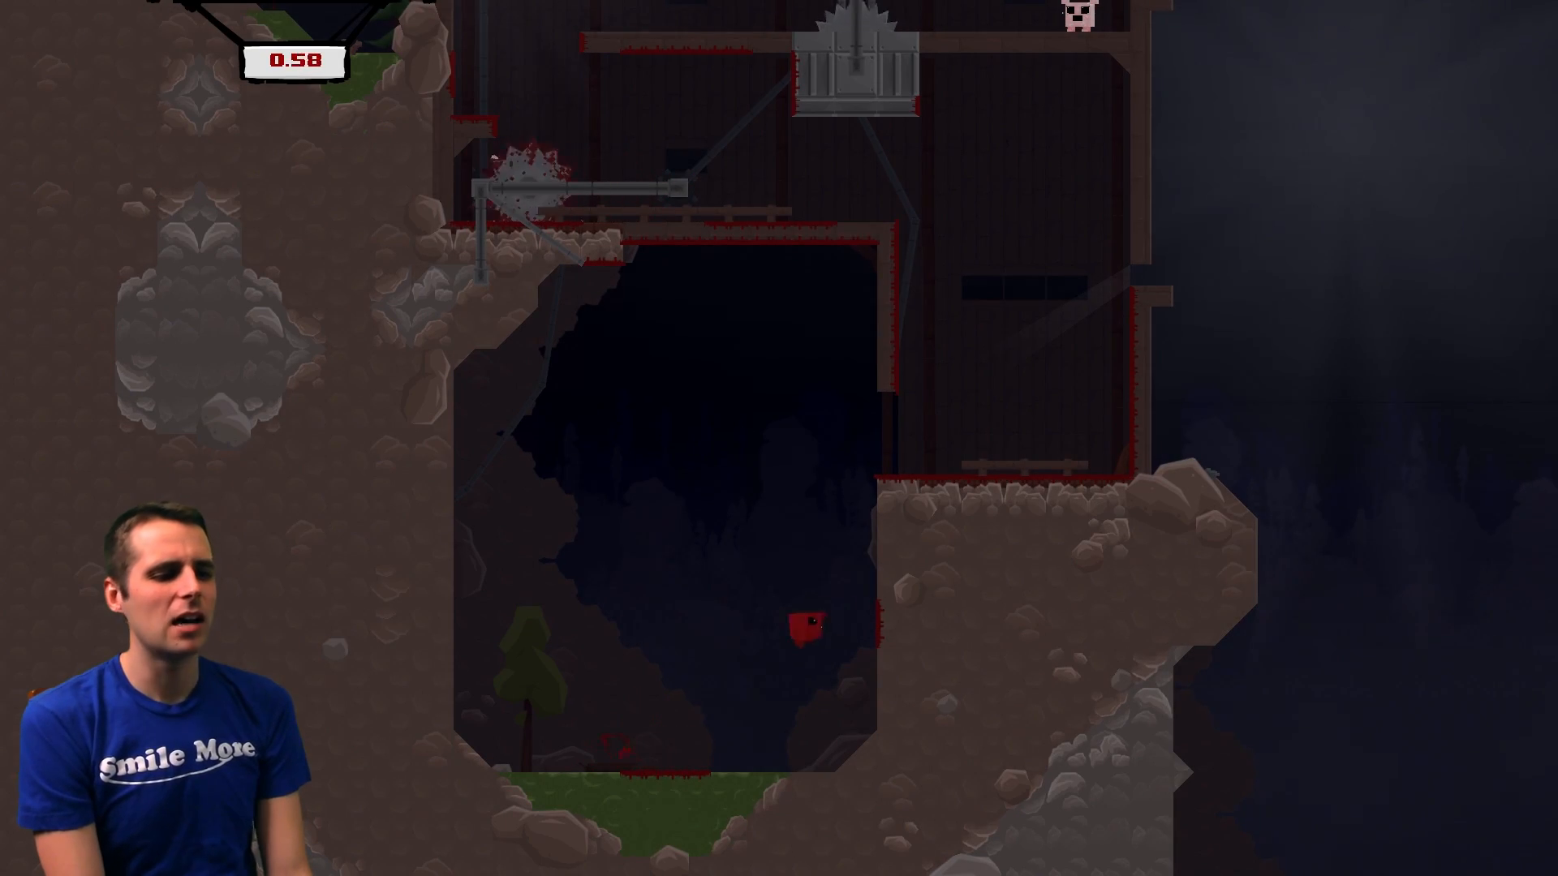
key(space)
key(Left)
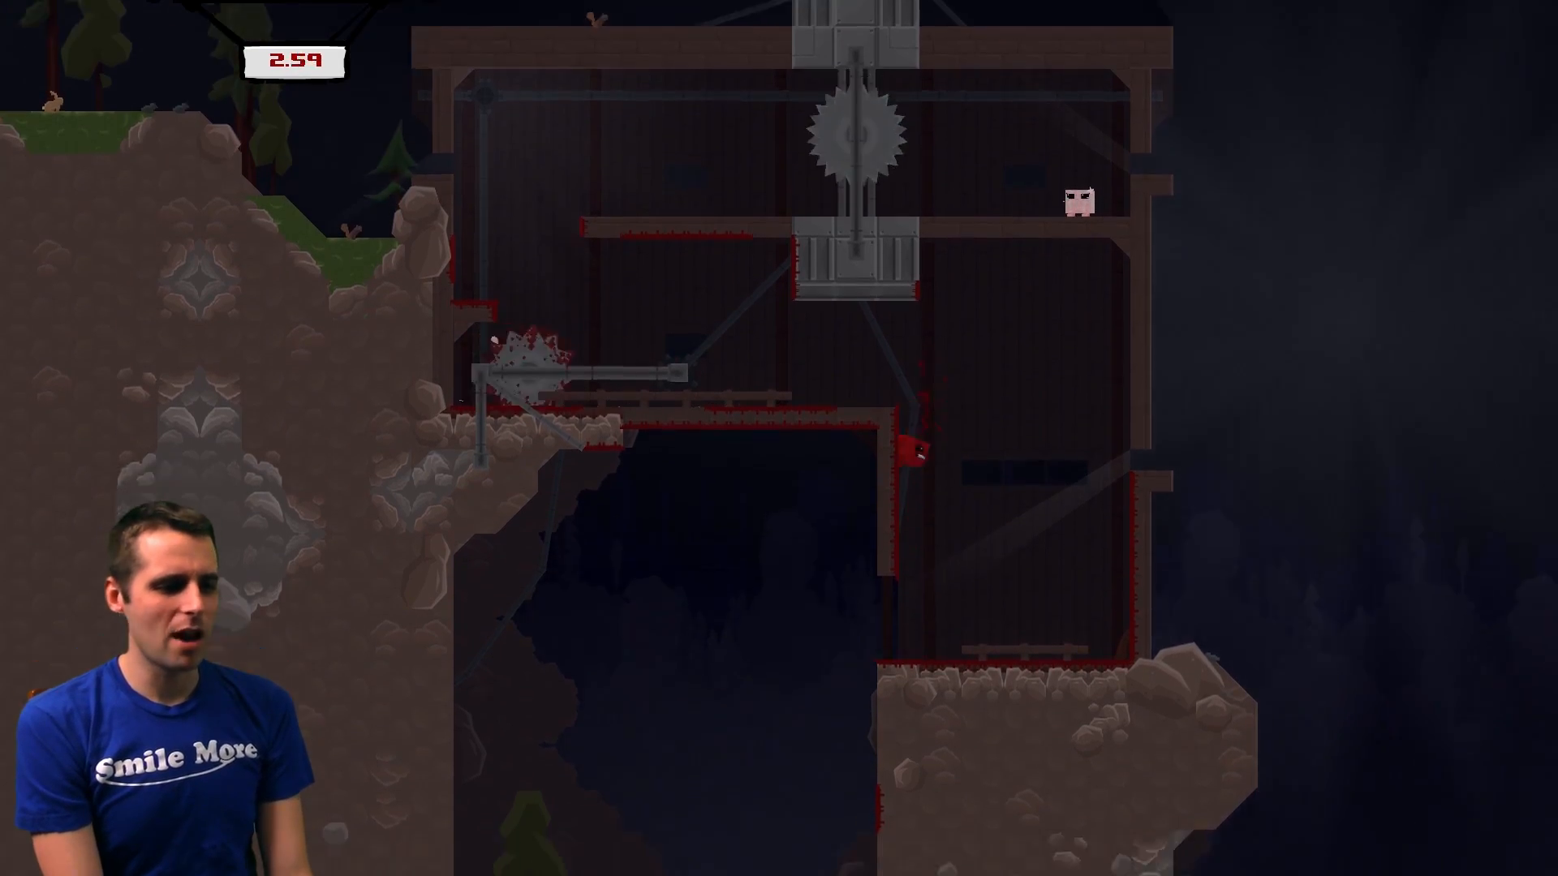
key(space)
key(Left)
key(space)
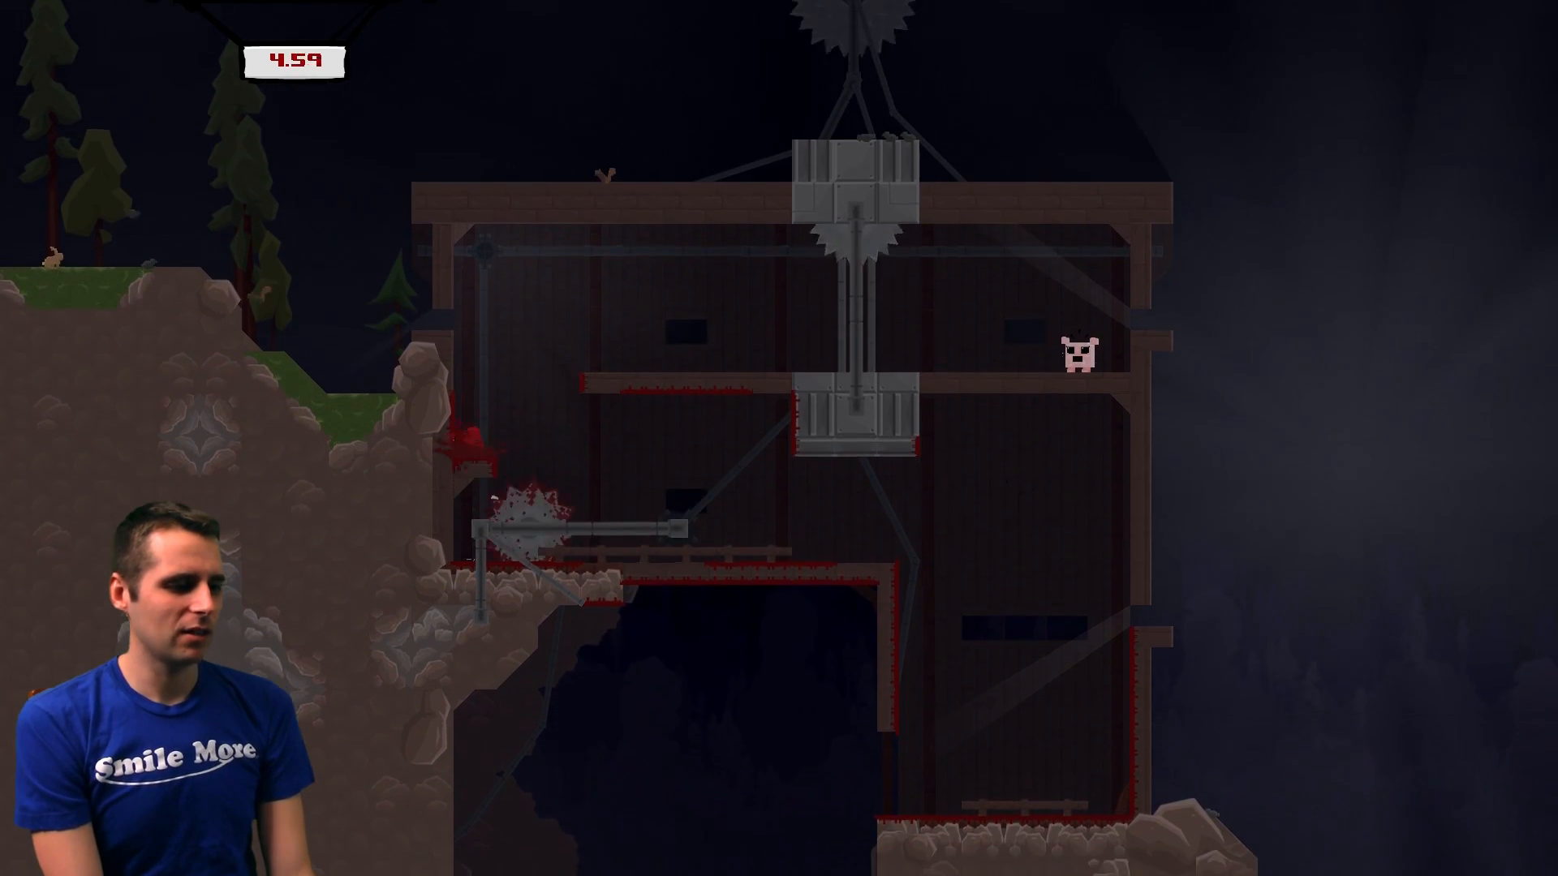
key(space)
key(Right)
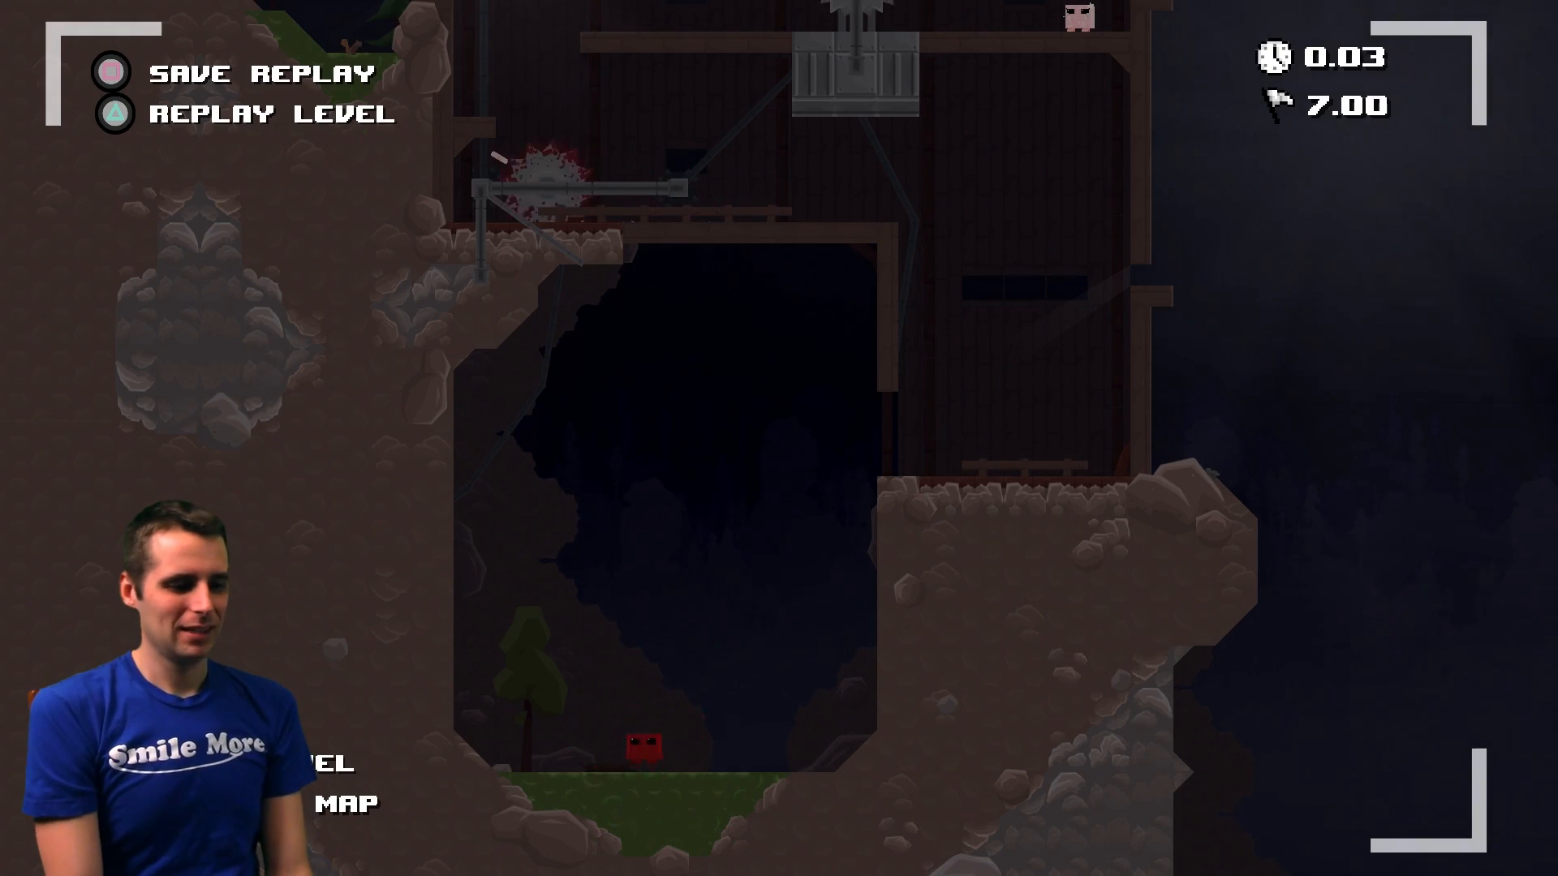
key(Return)
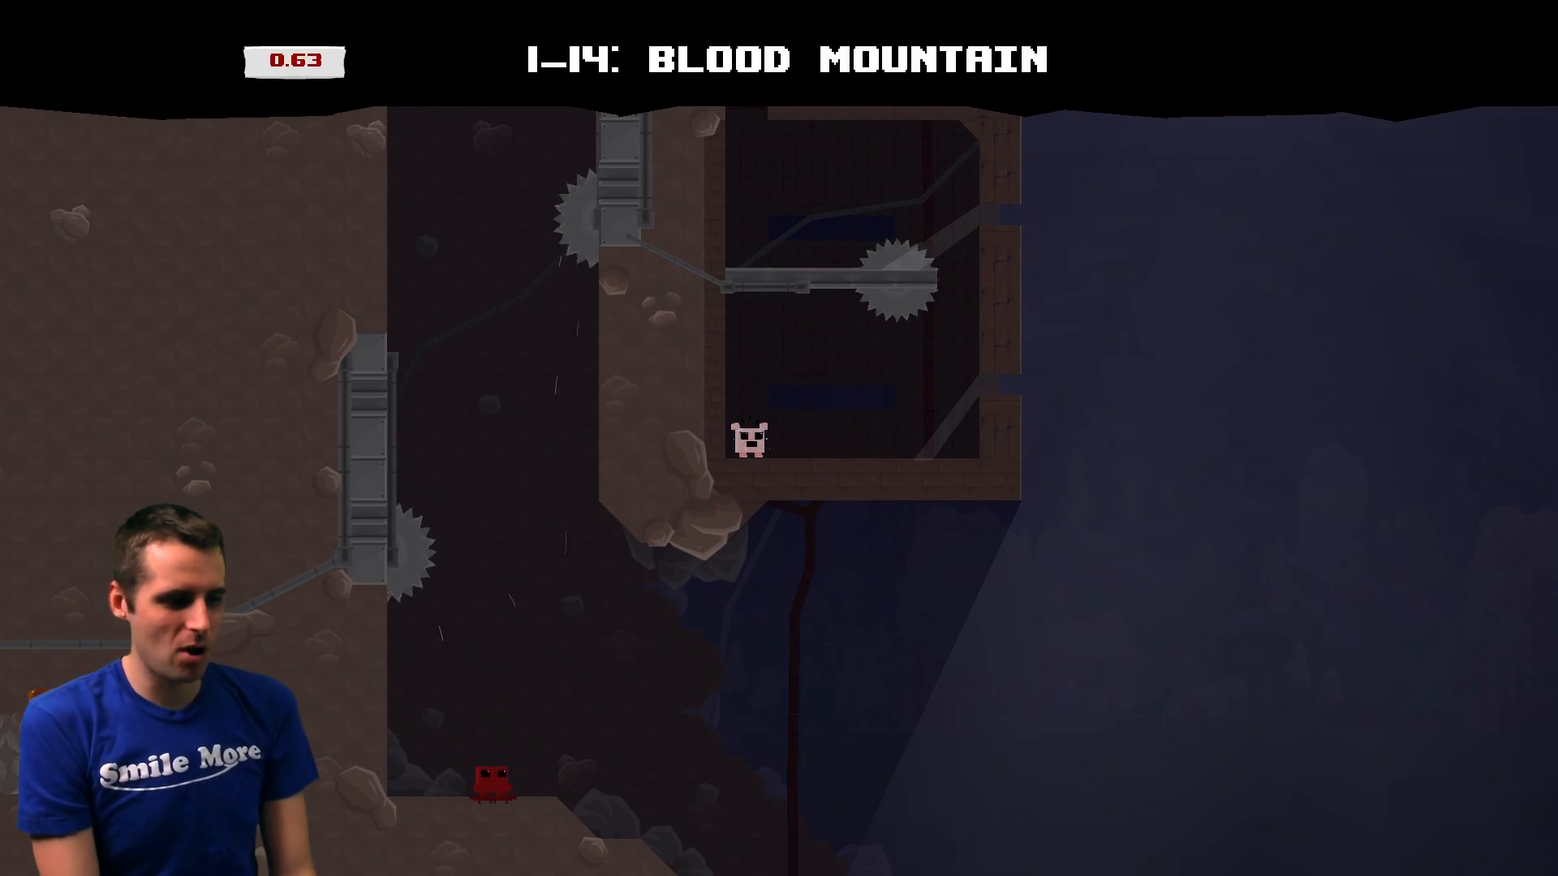
key(space)
key(space)
key(space)
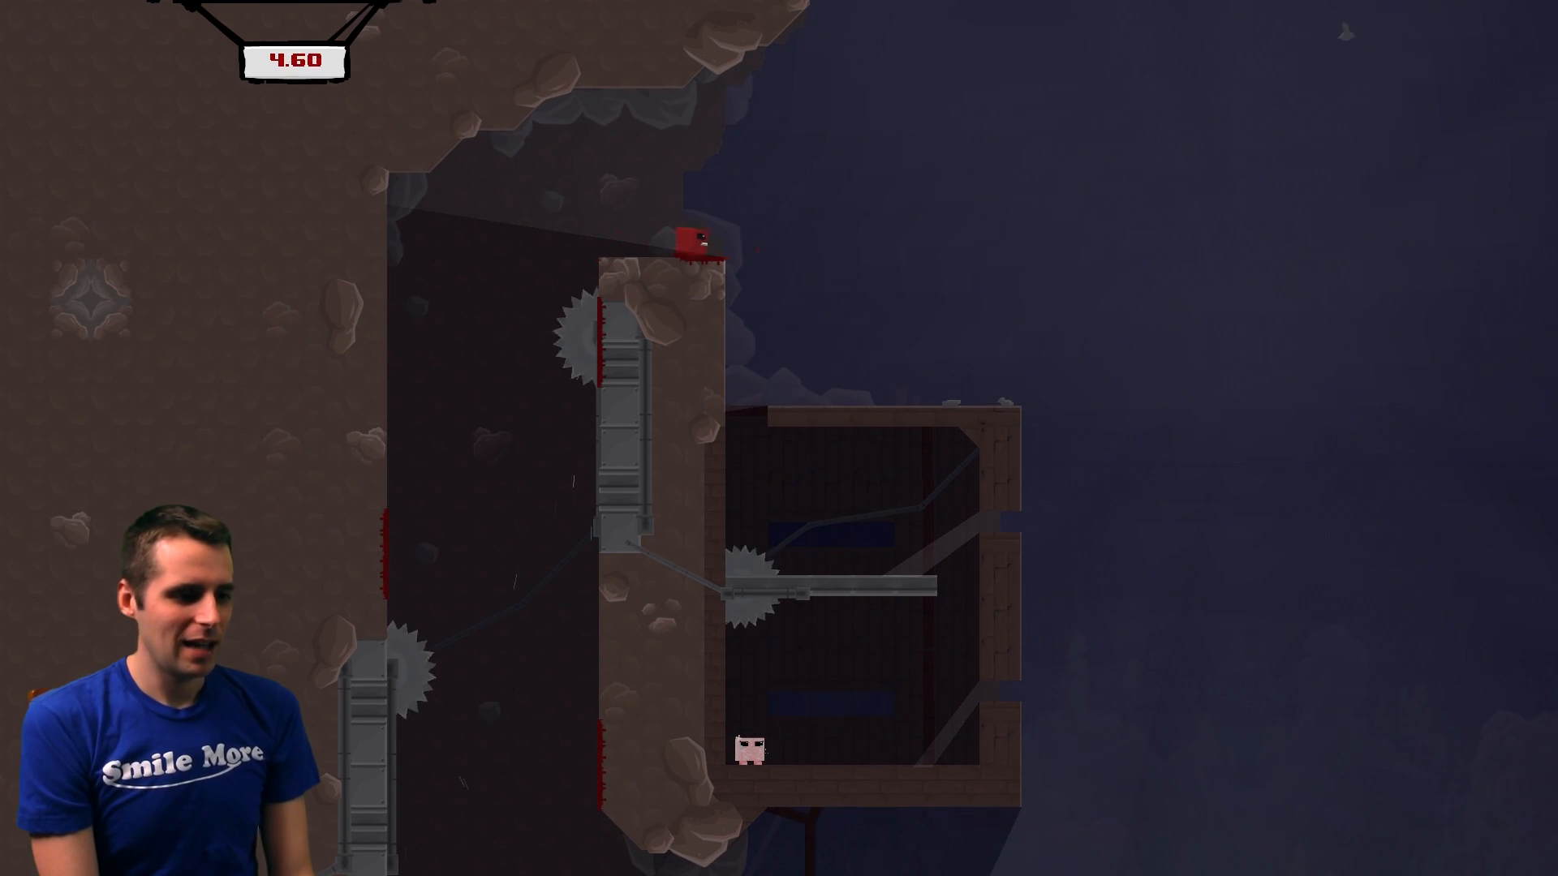
key(space)
key(Right)
key(Left)
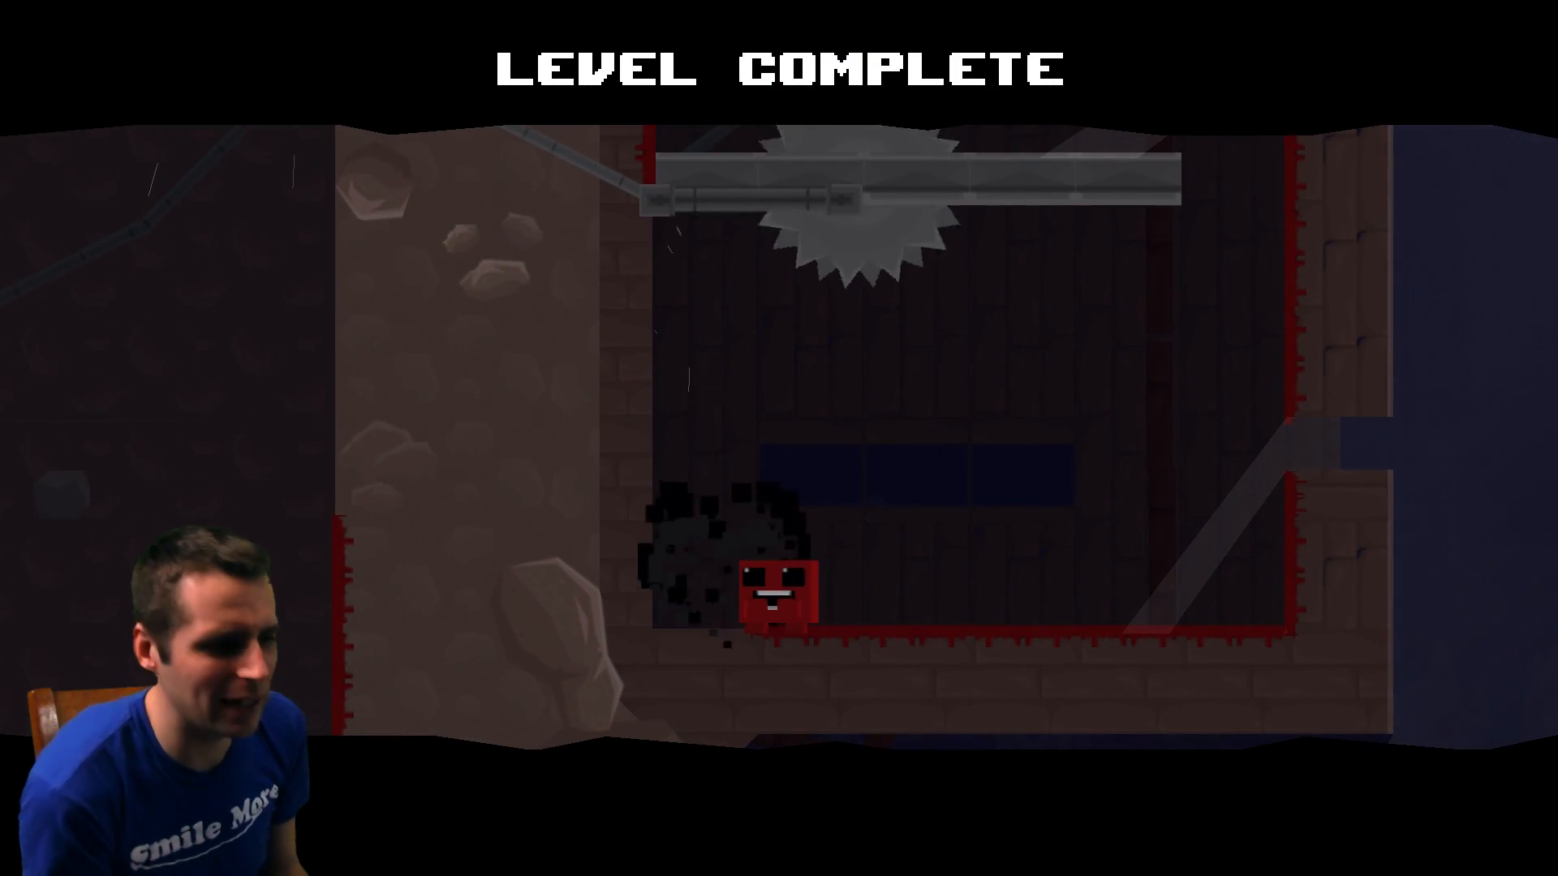
key(space)
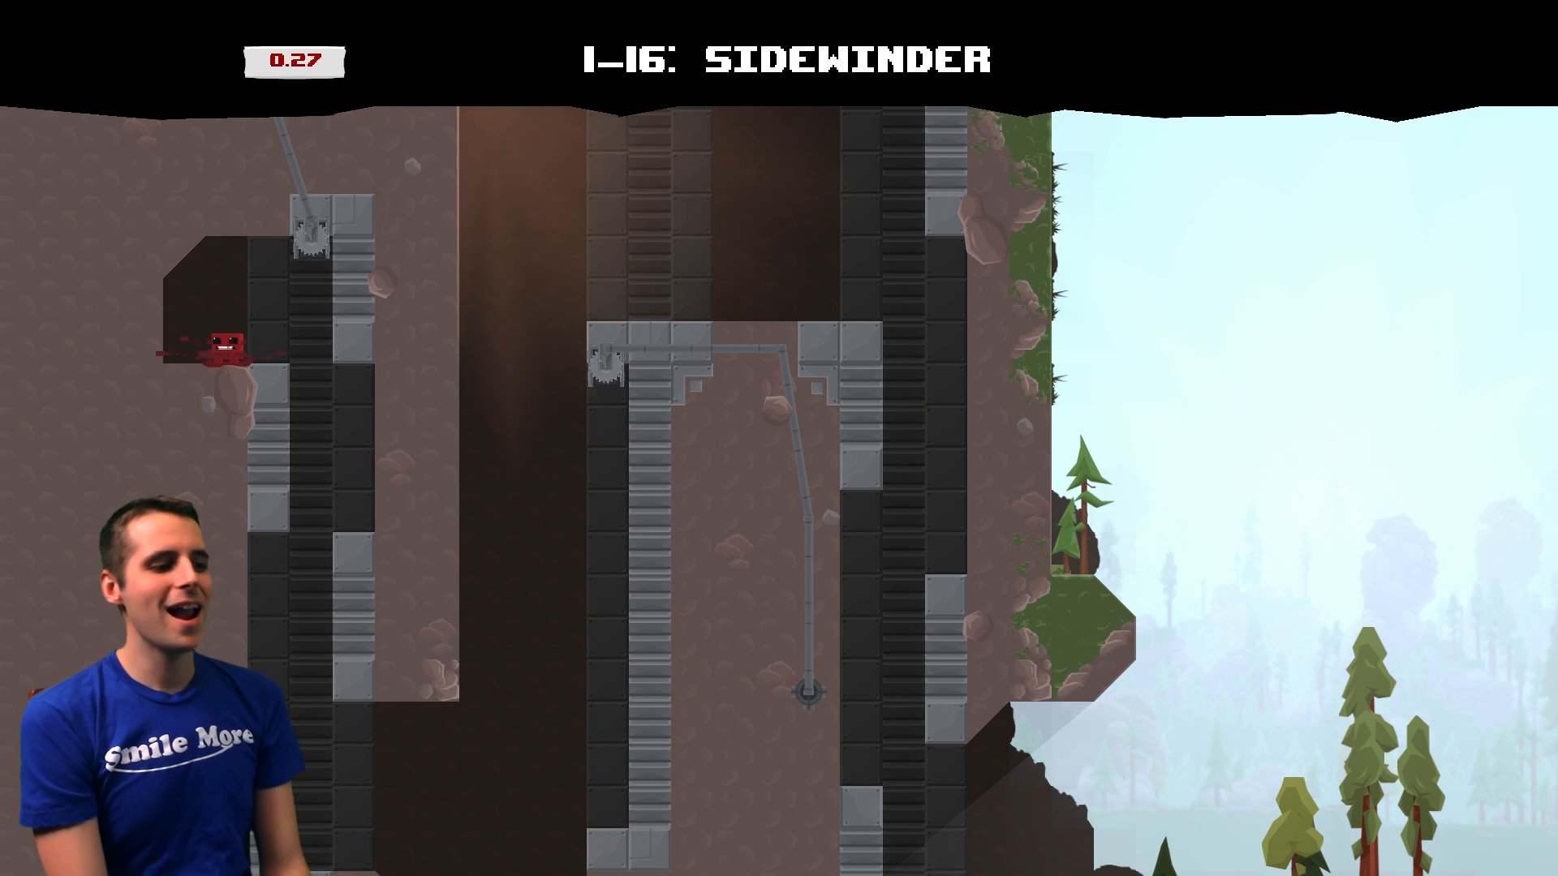
key(Right)
key(Left)
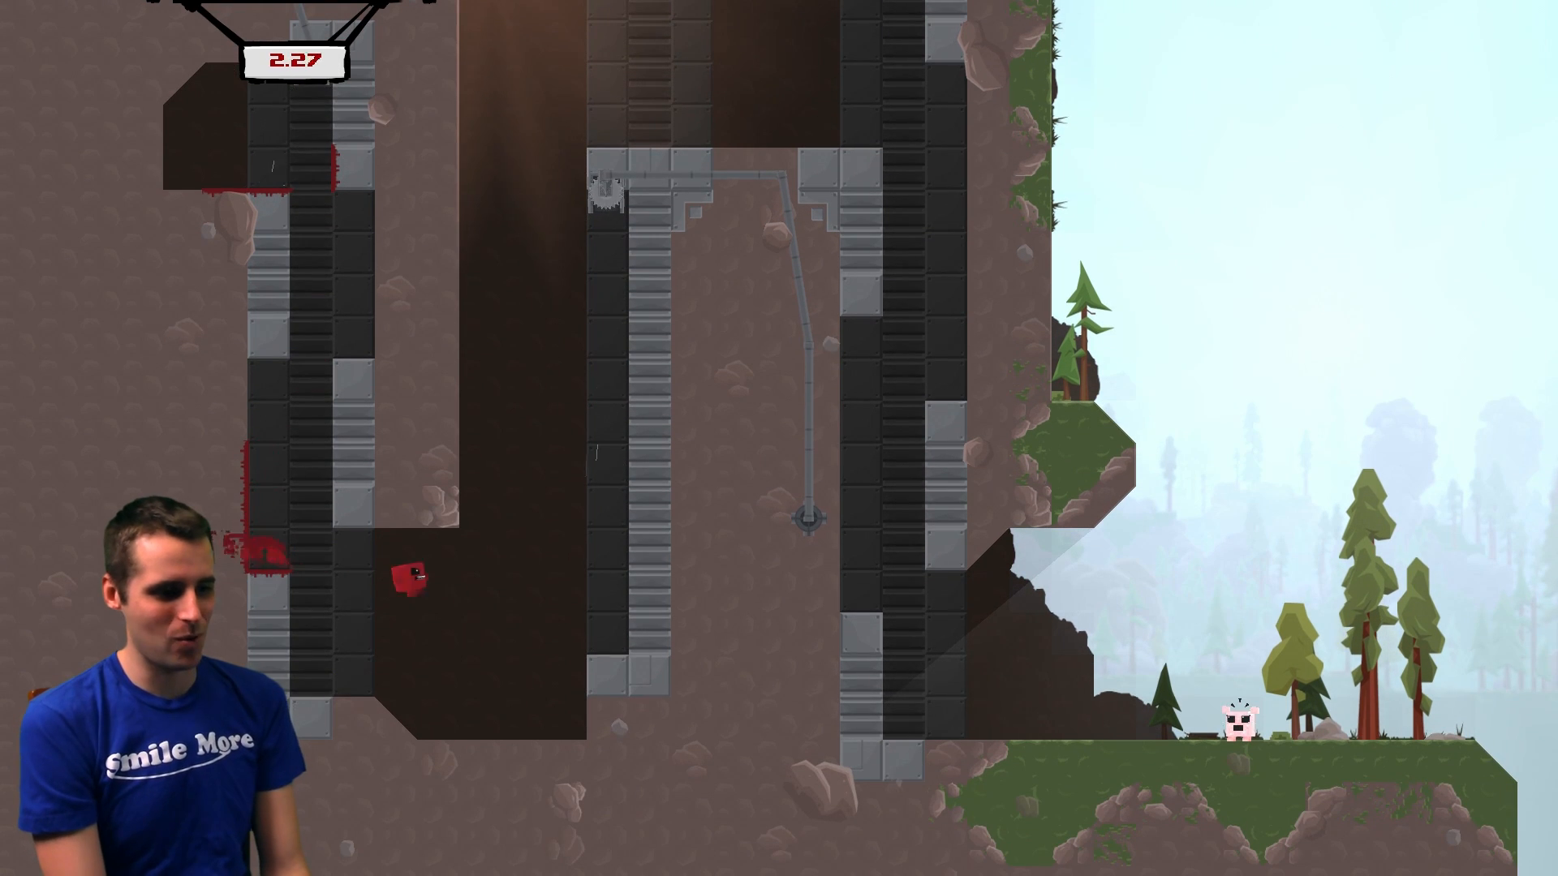
key(space)
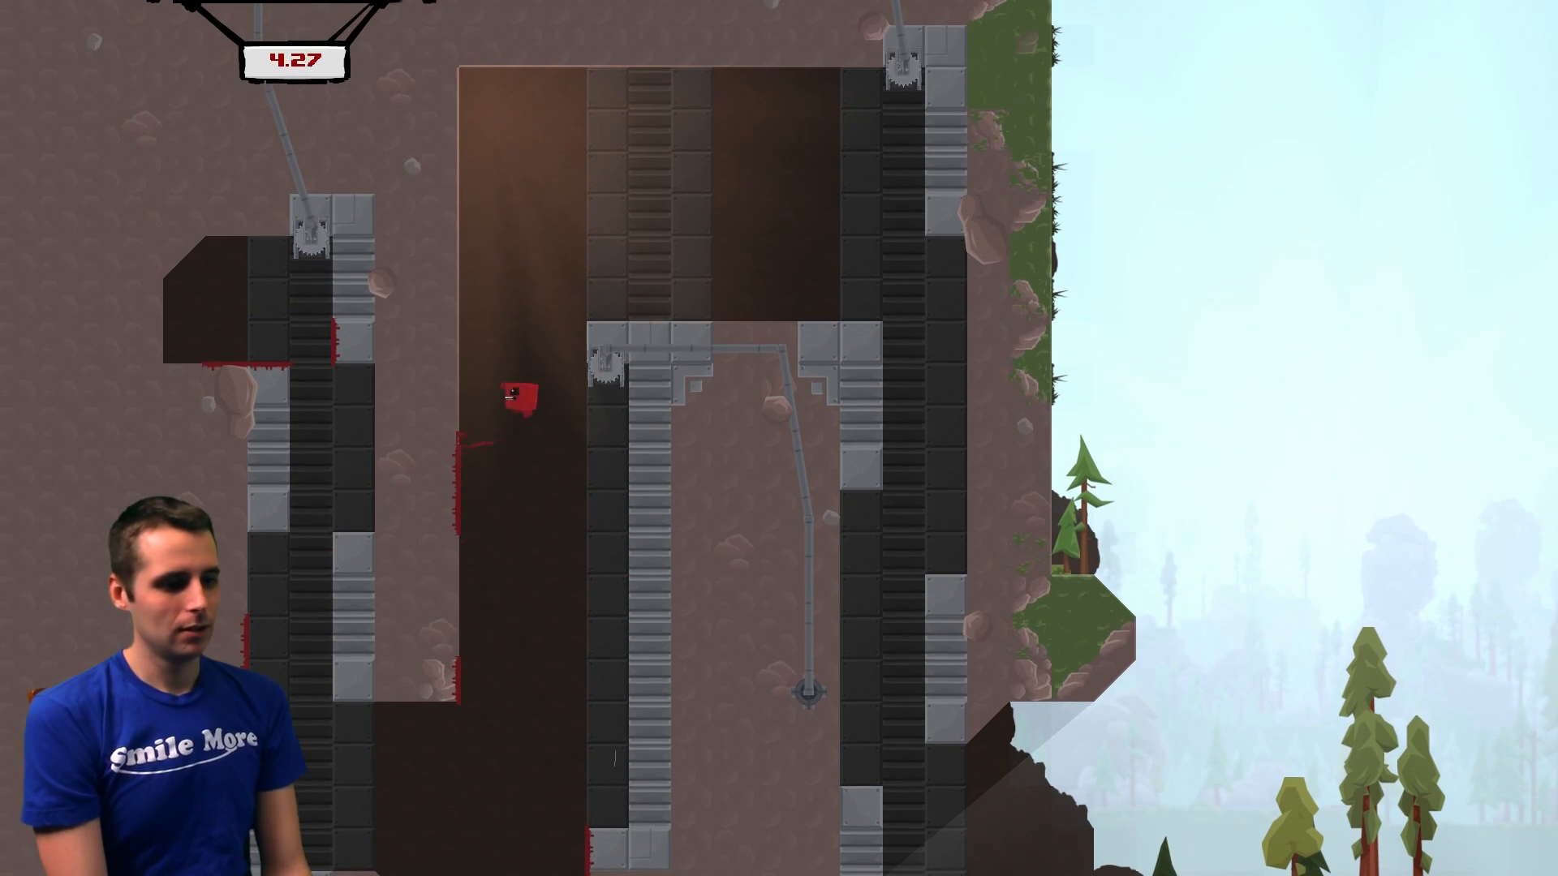
key(Left)
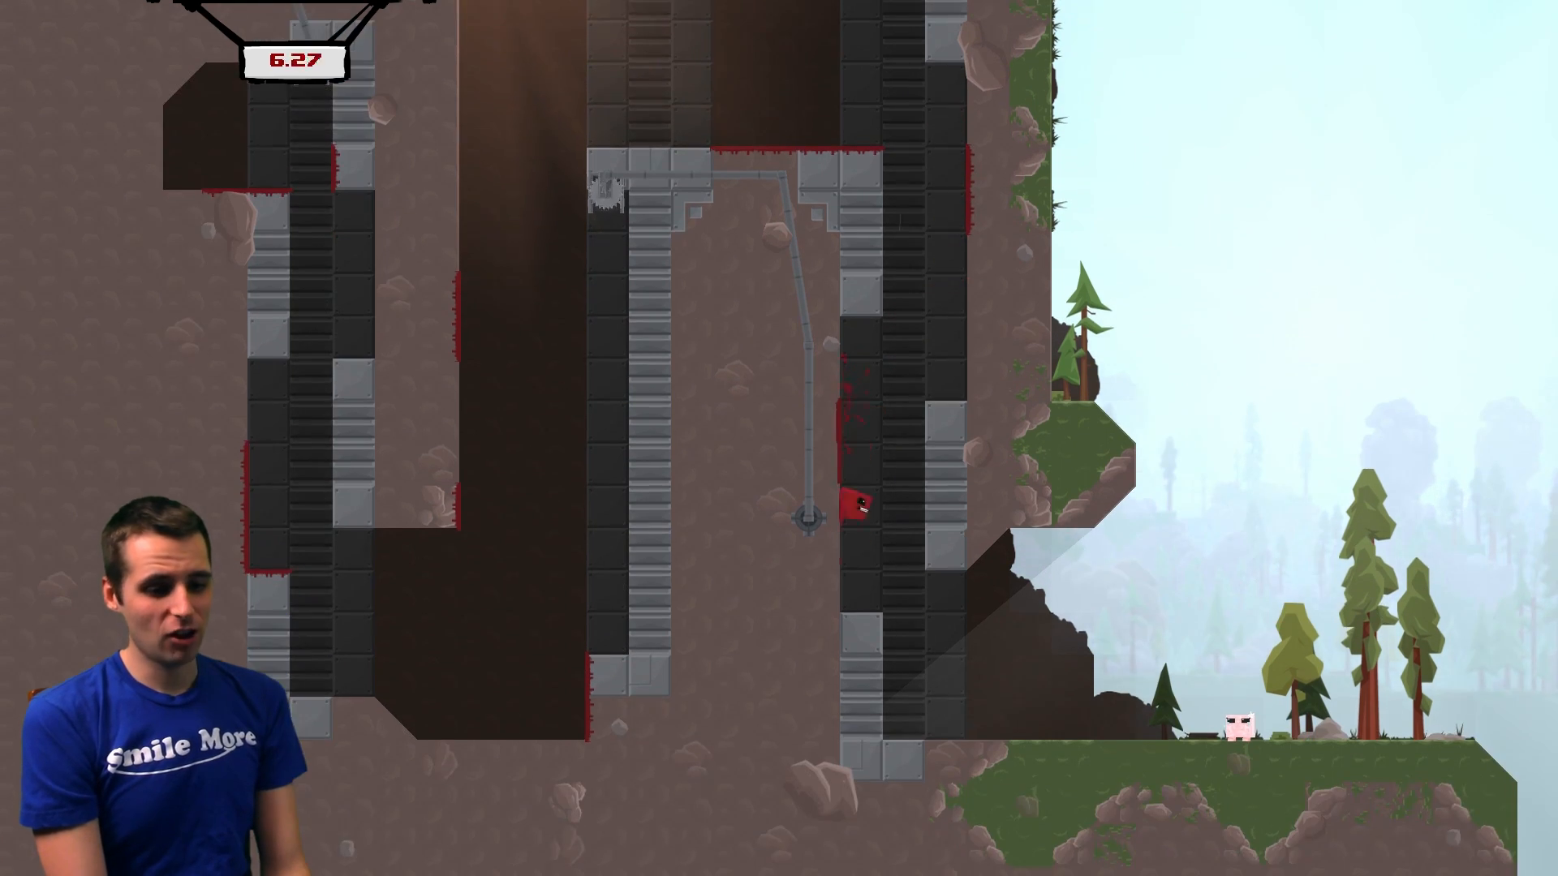
key(Right)
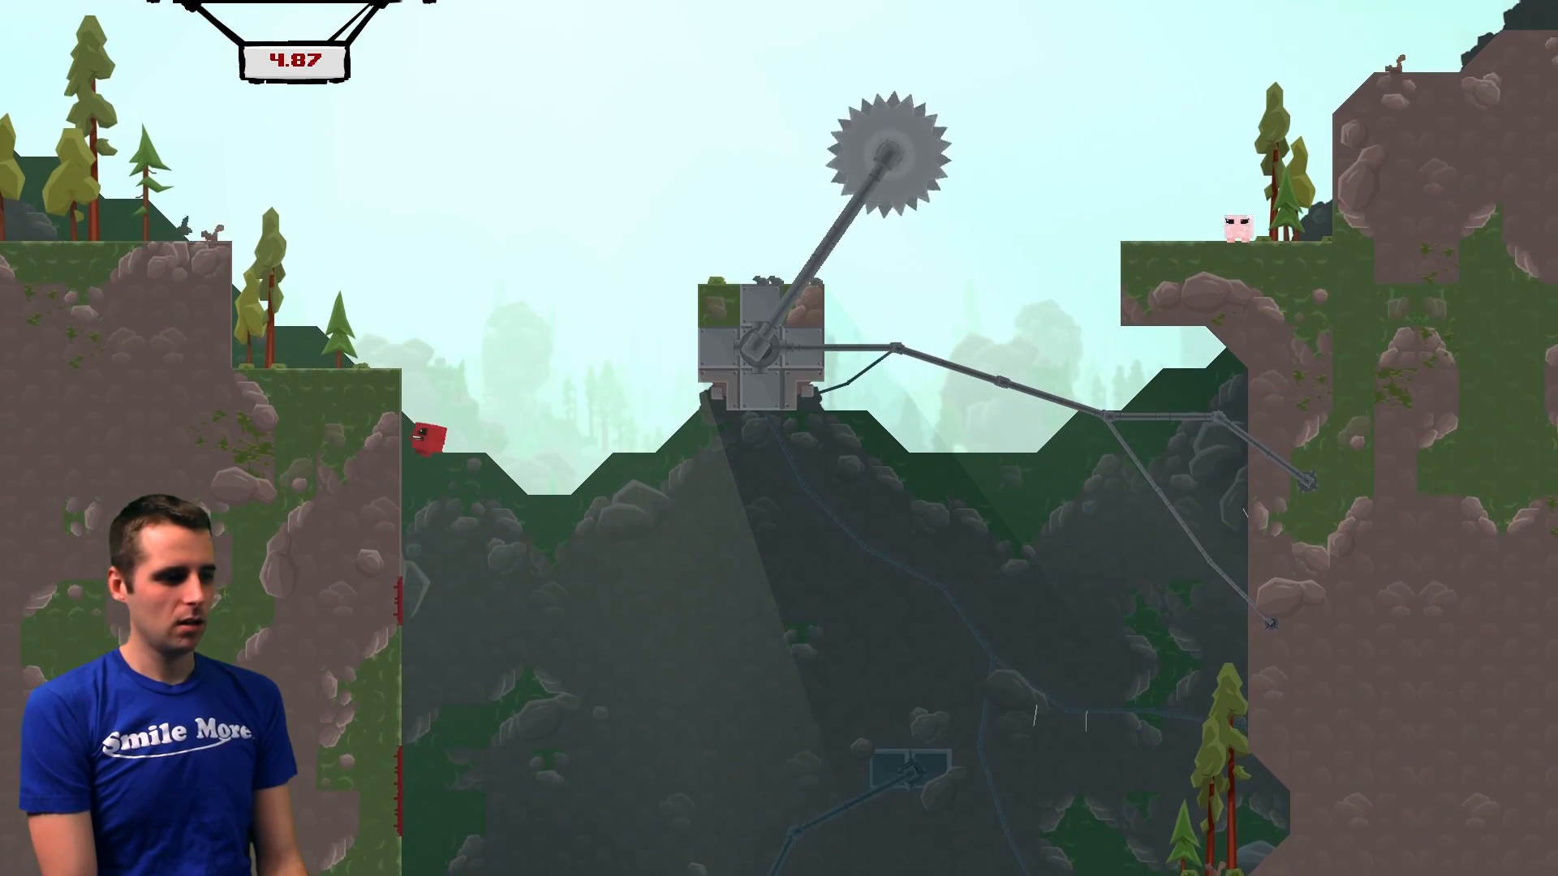
key(Right)
key(Right)
key(space)
key(space)
key(space)
key(Left)
key(space)
key(space)
key(space)
key(space)
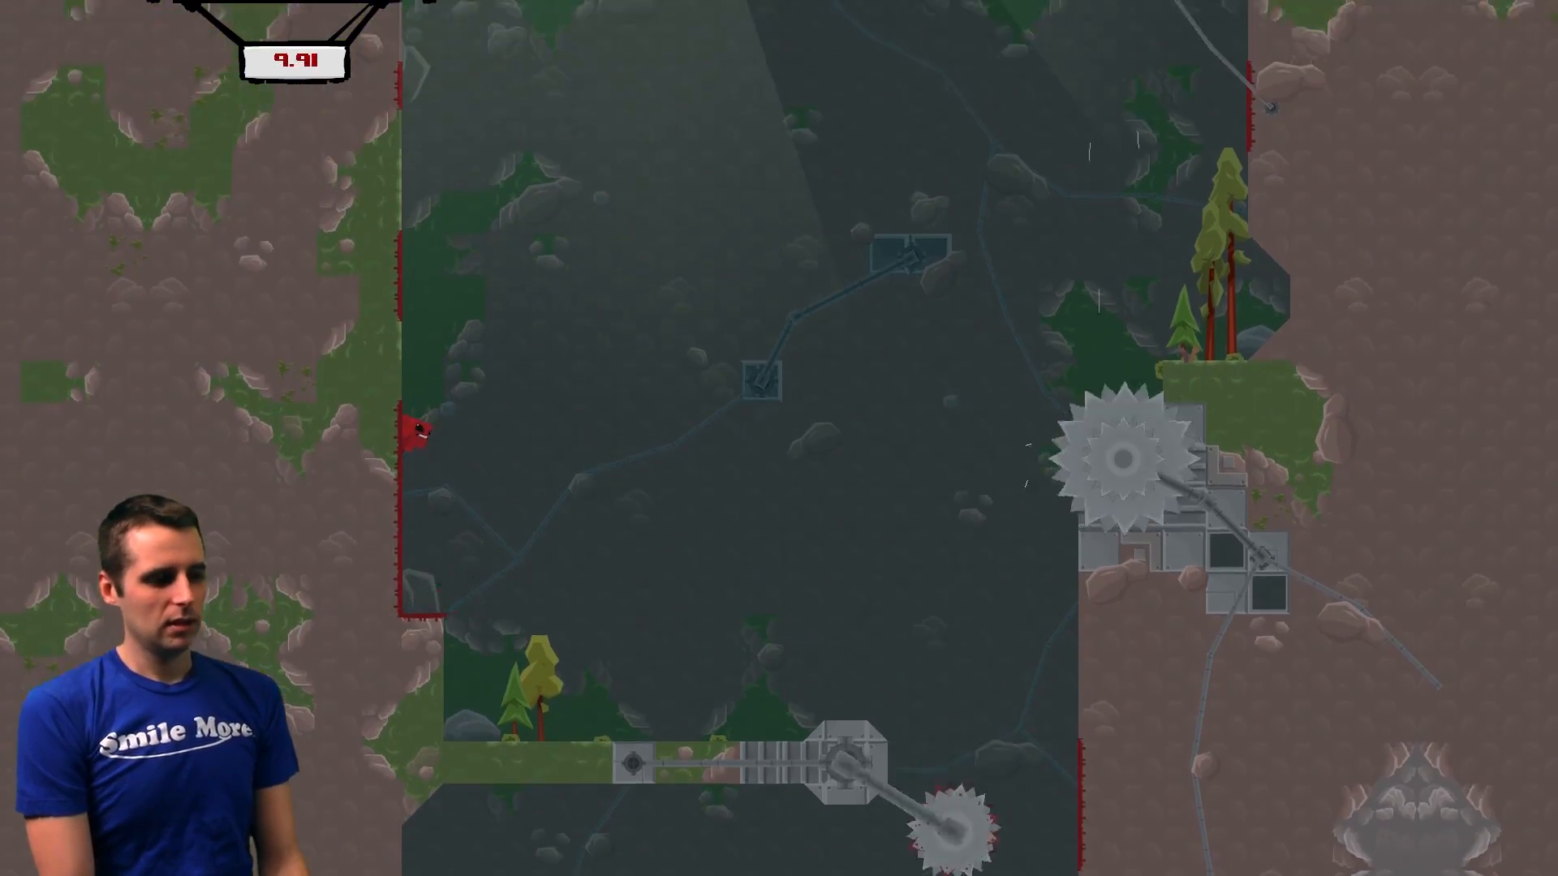
key(space)
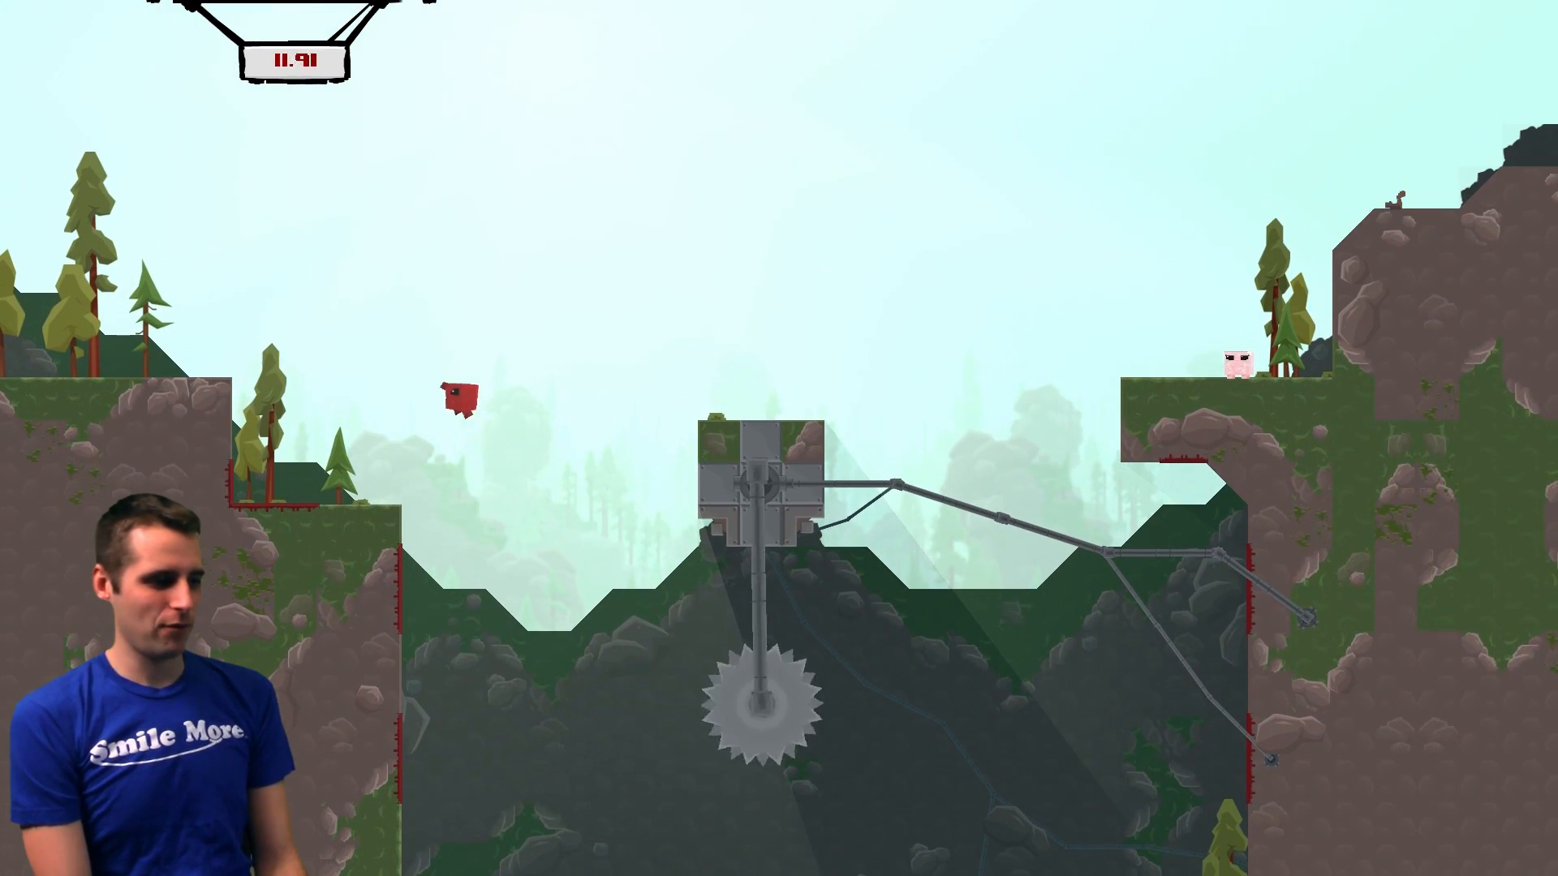
key(Right)
key(space)
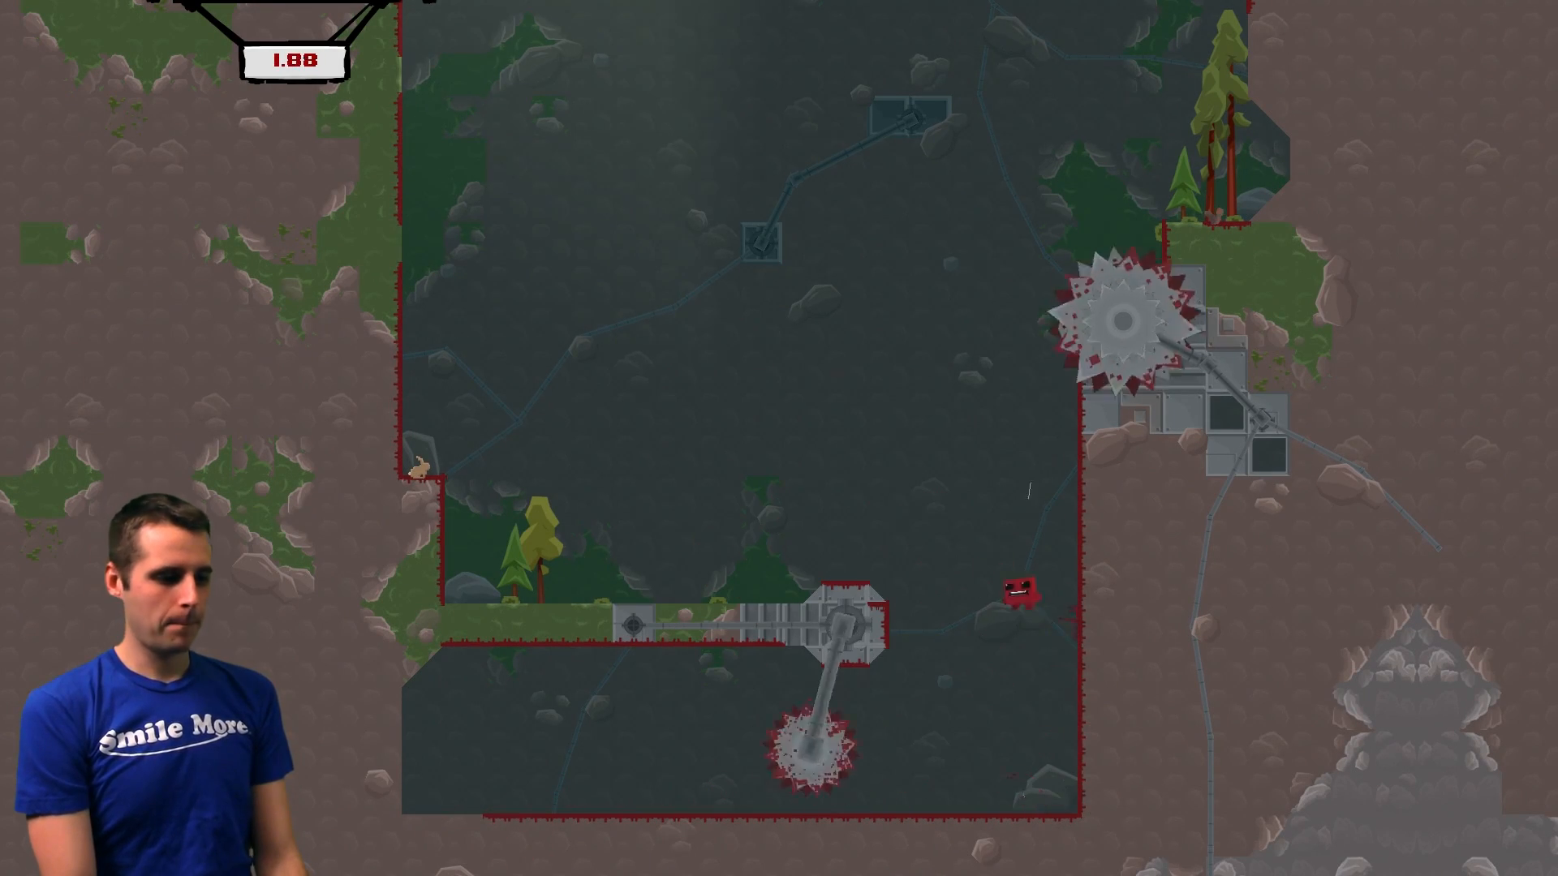
key(Left)
key(space)
key(space)
key(space)
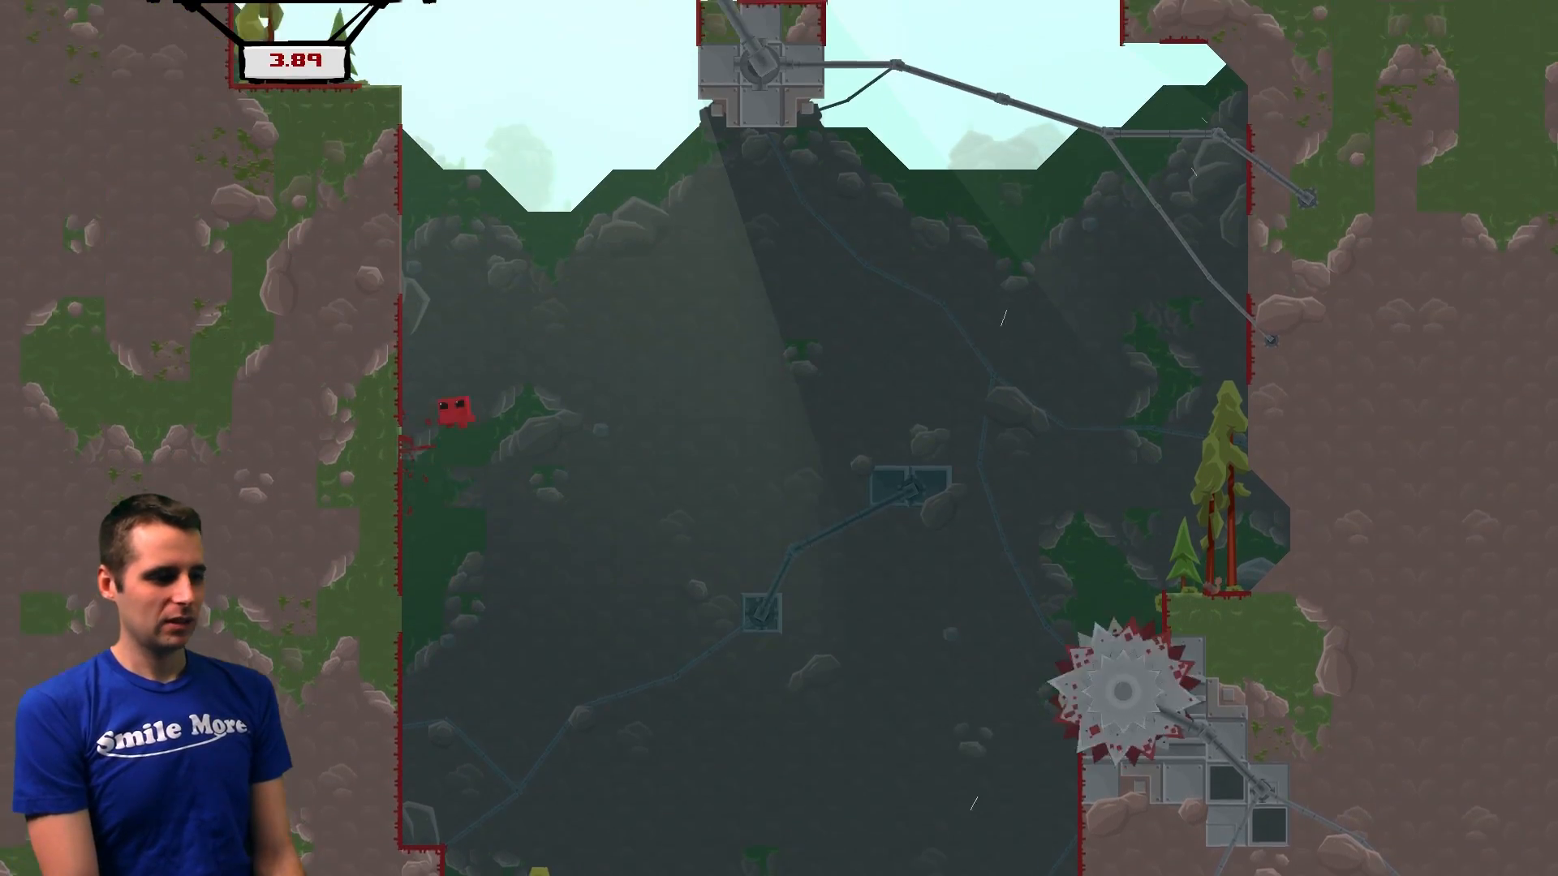
key(space)
key(space)
key(Left)
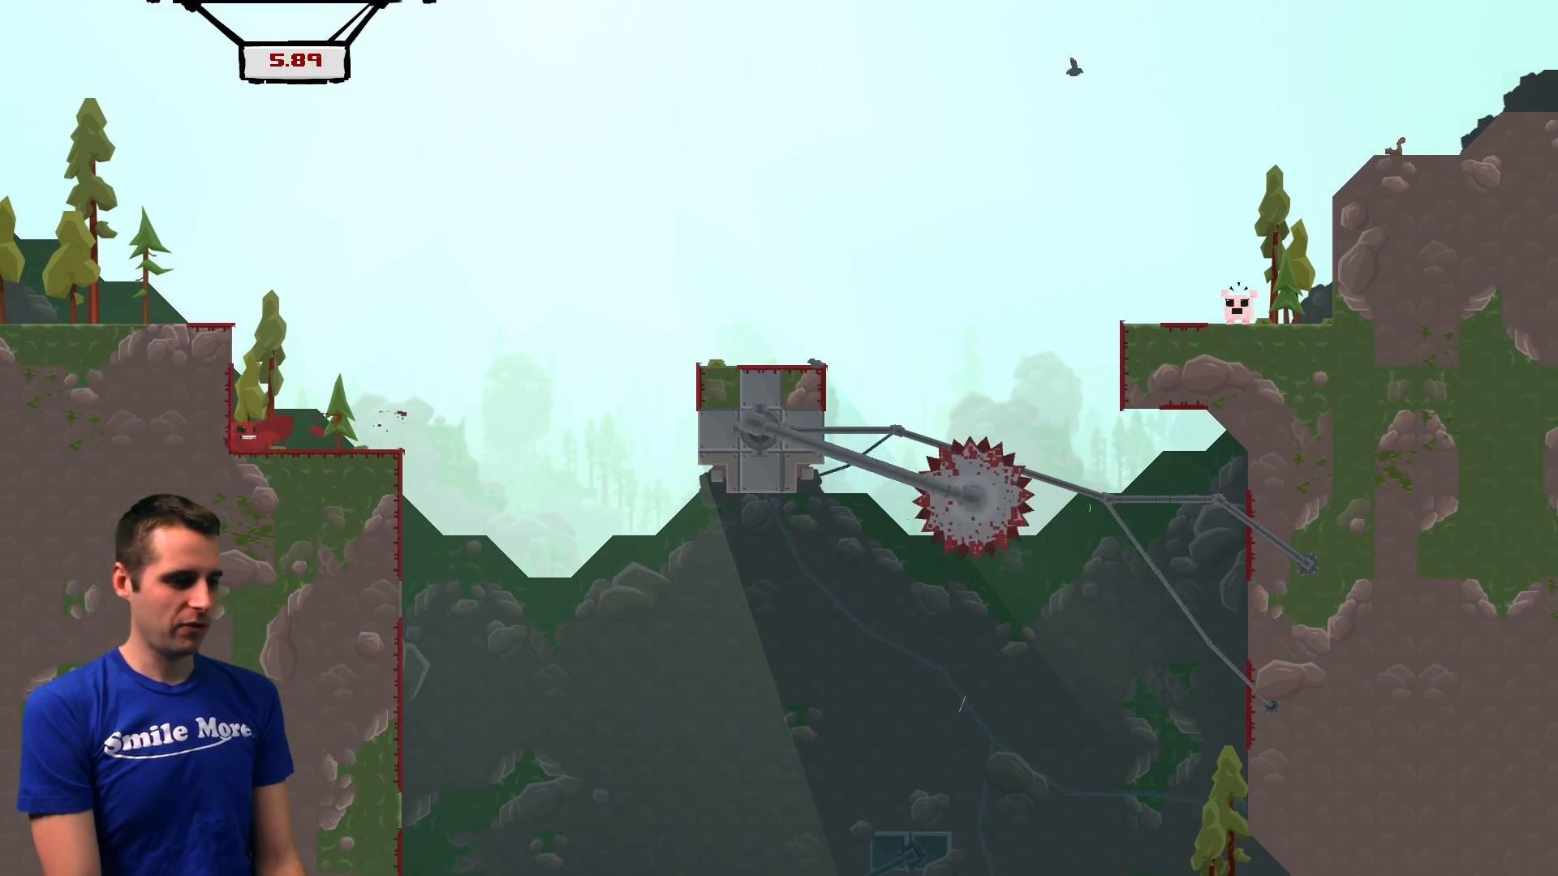
key(Right)
key(space)
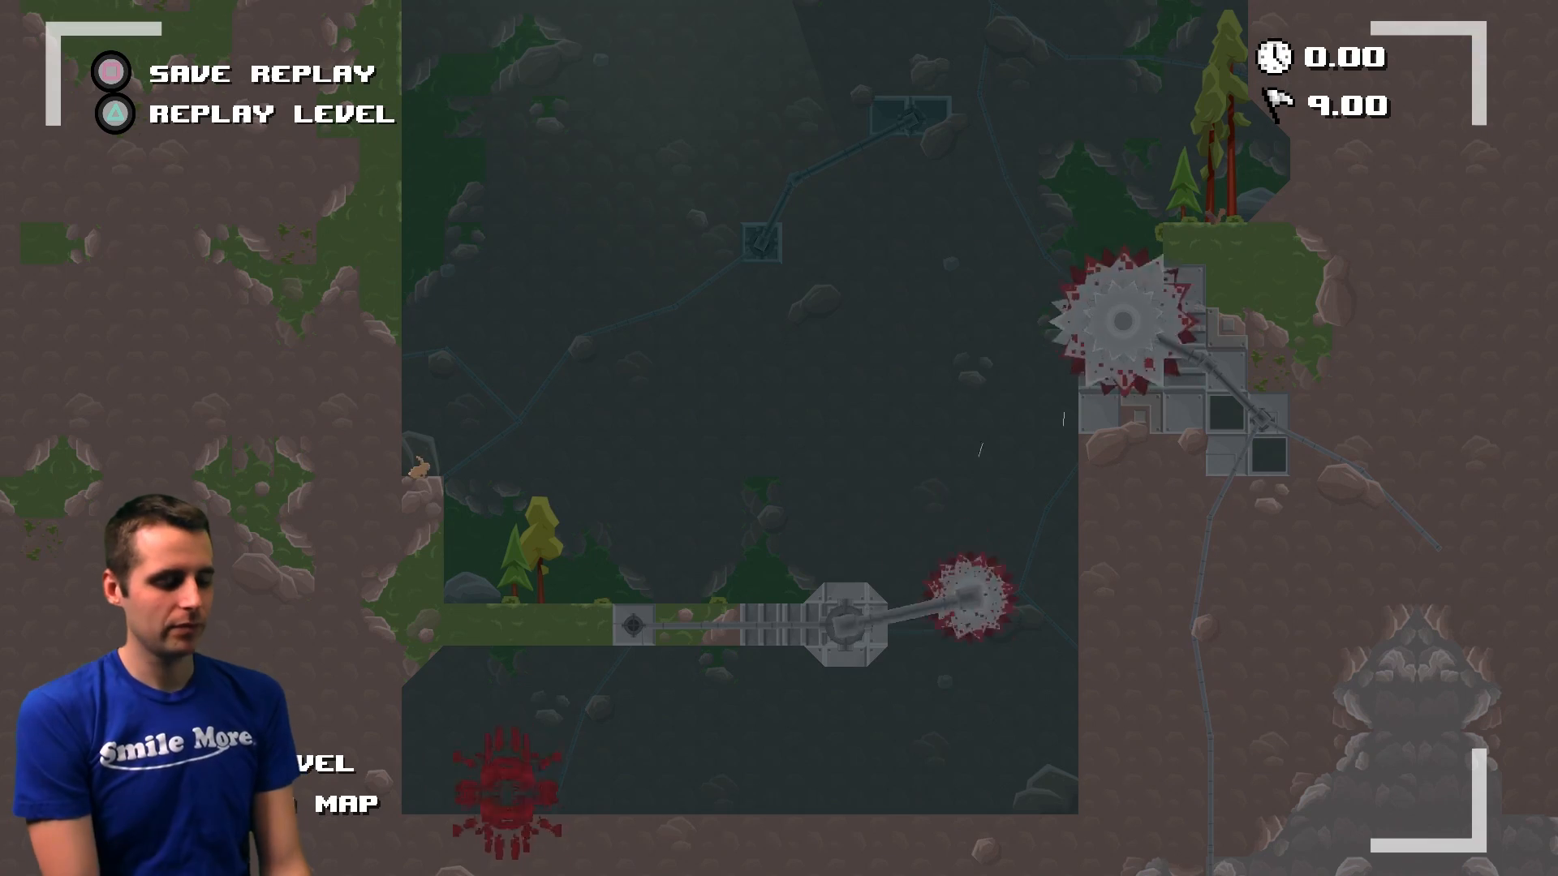
key(space)
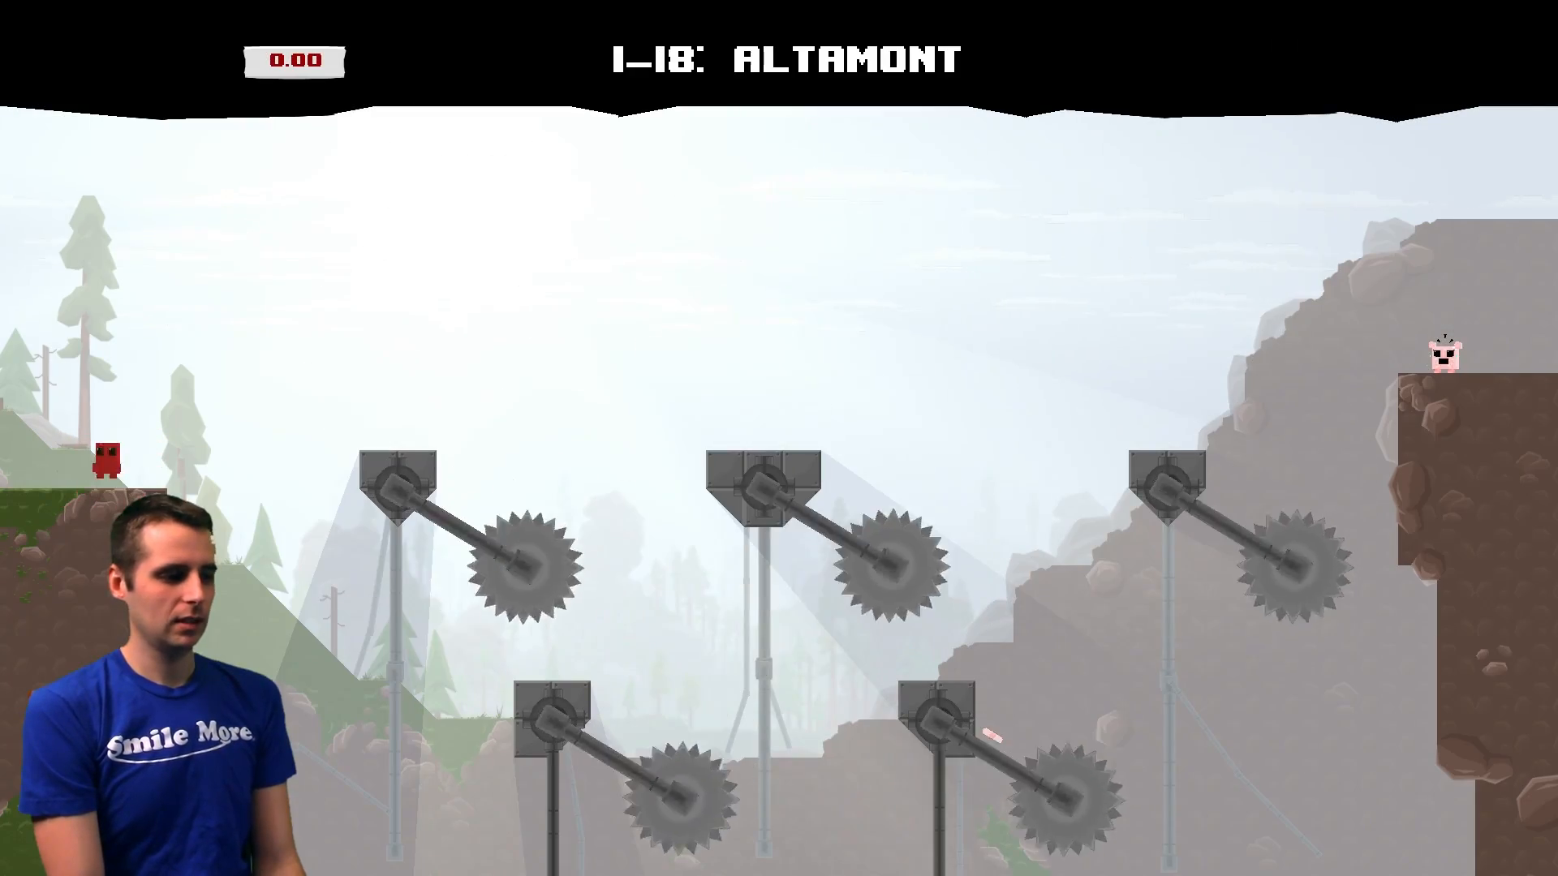
key(Left)
key(Right)
key(space)
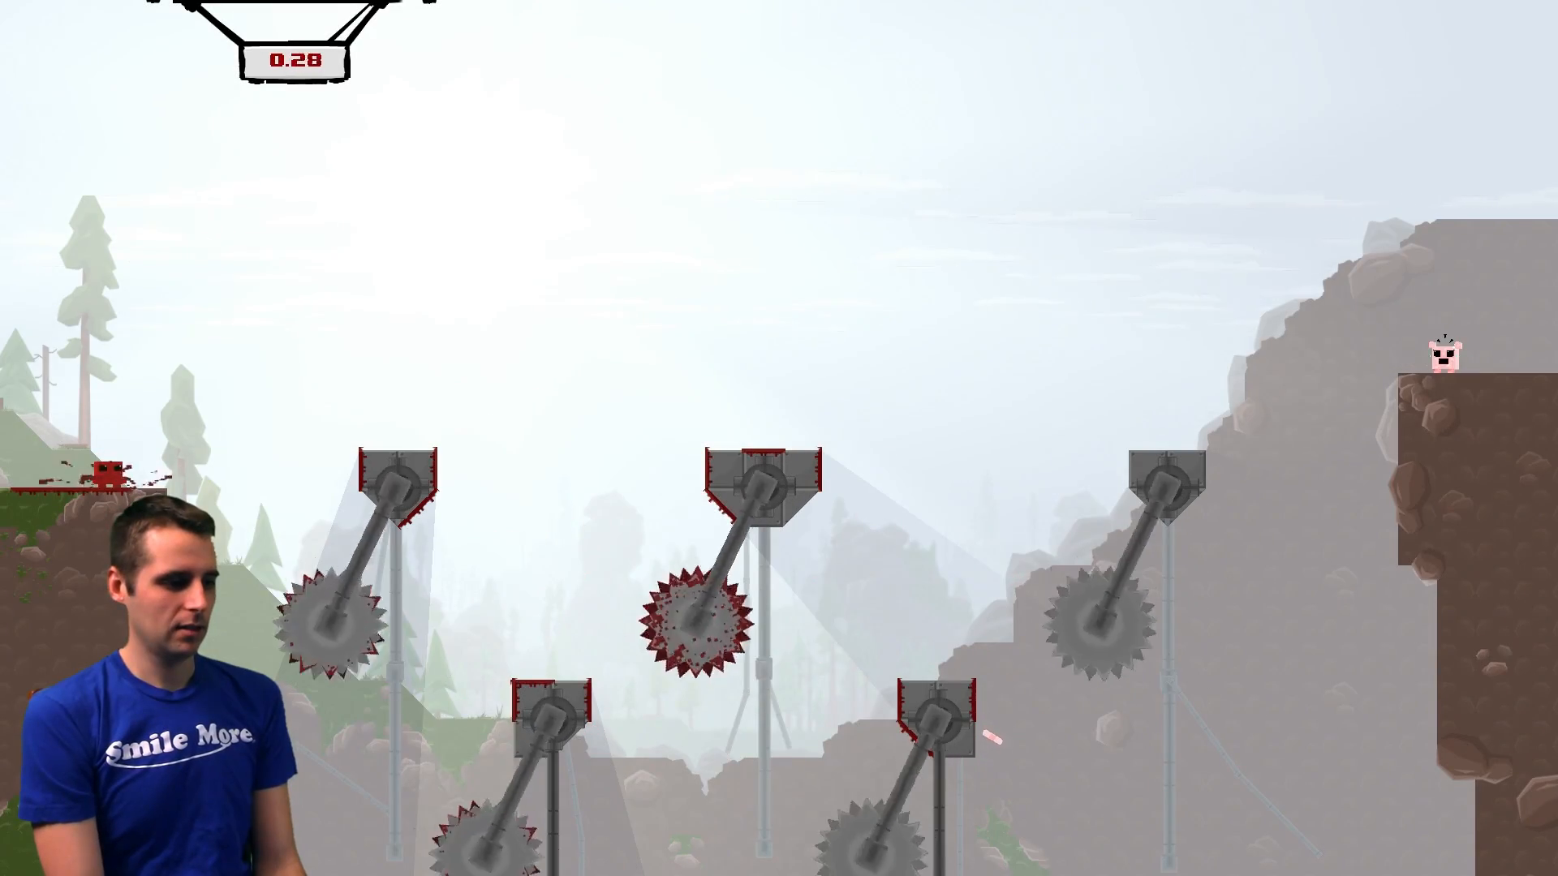
key(Right)
key(space)
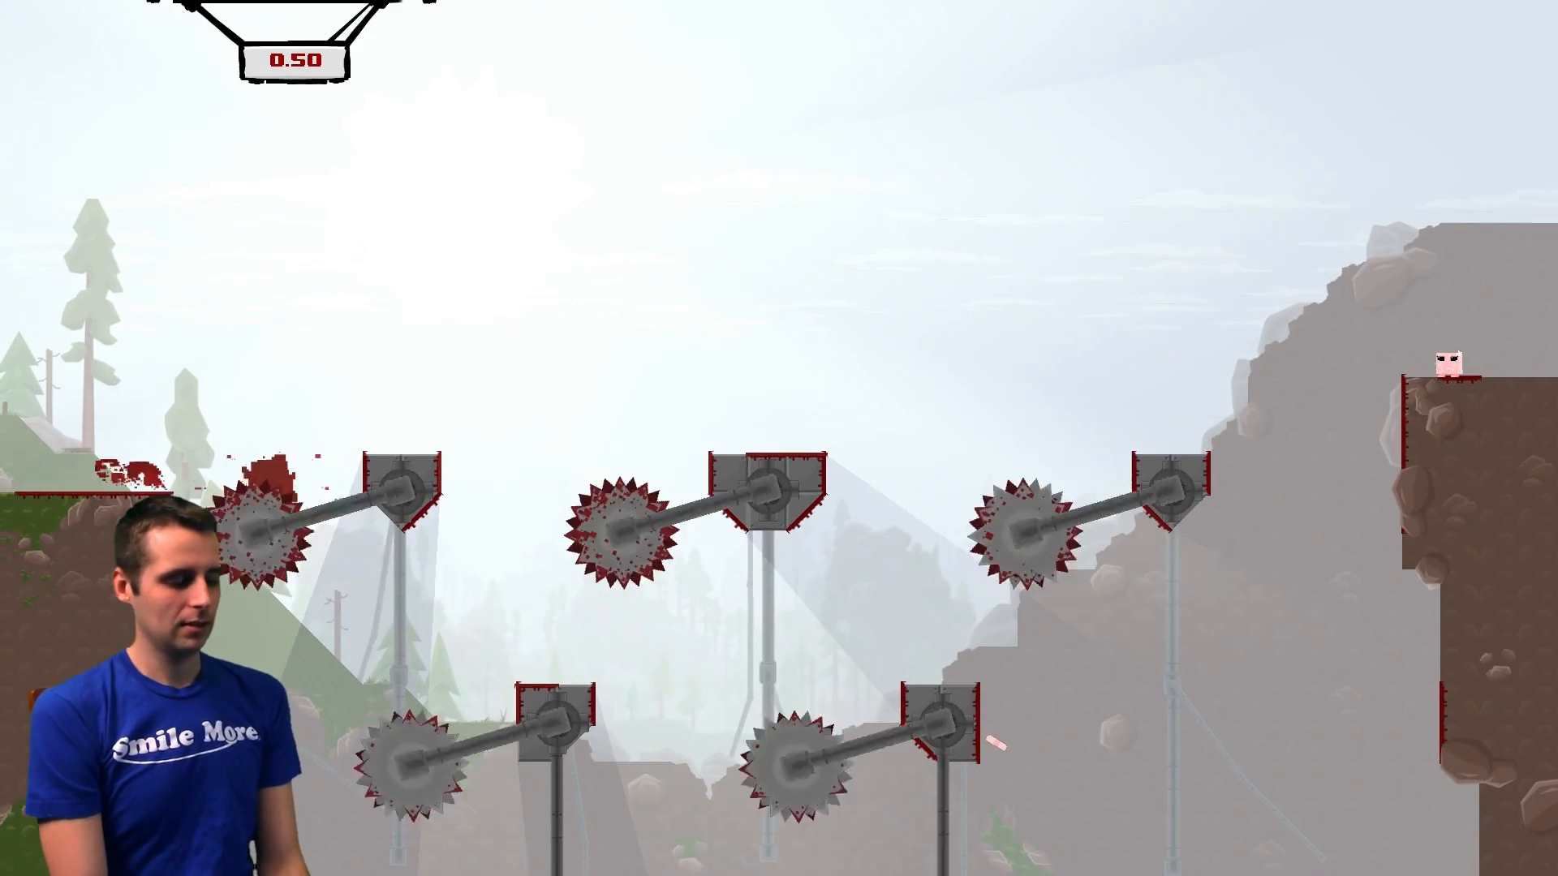
key(Right)
key(space)
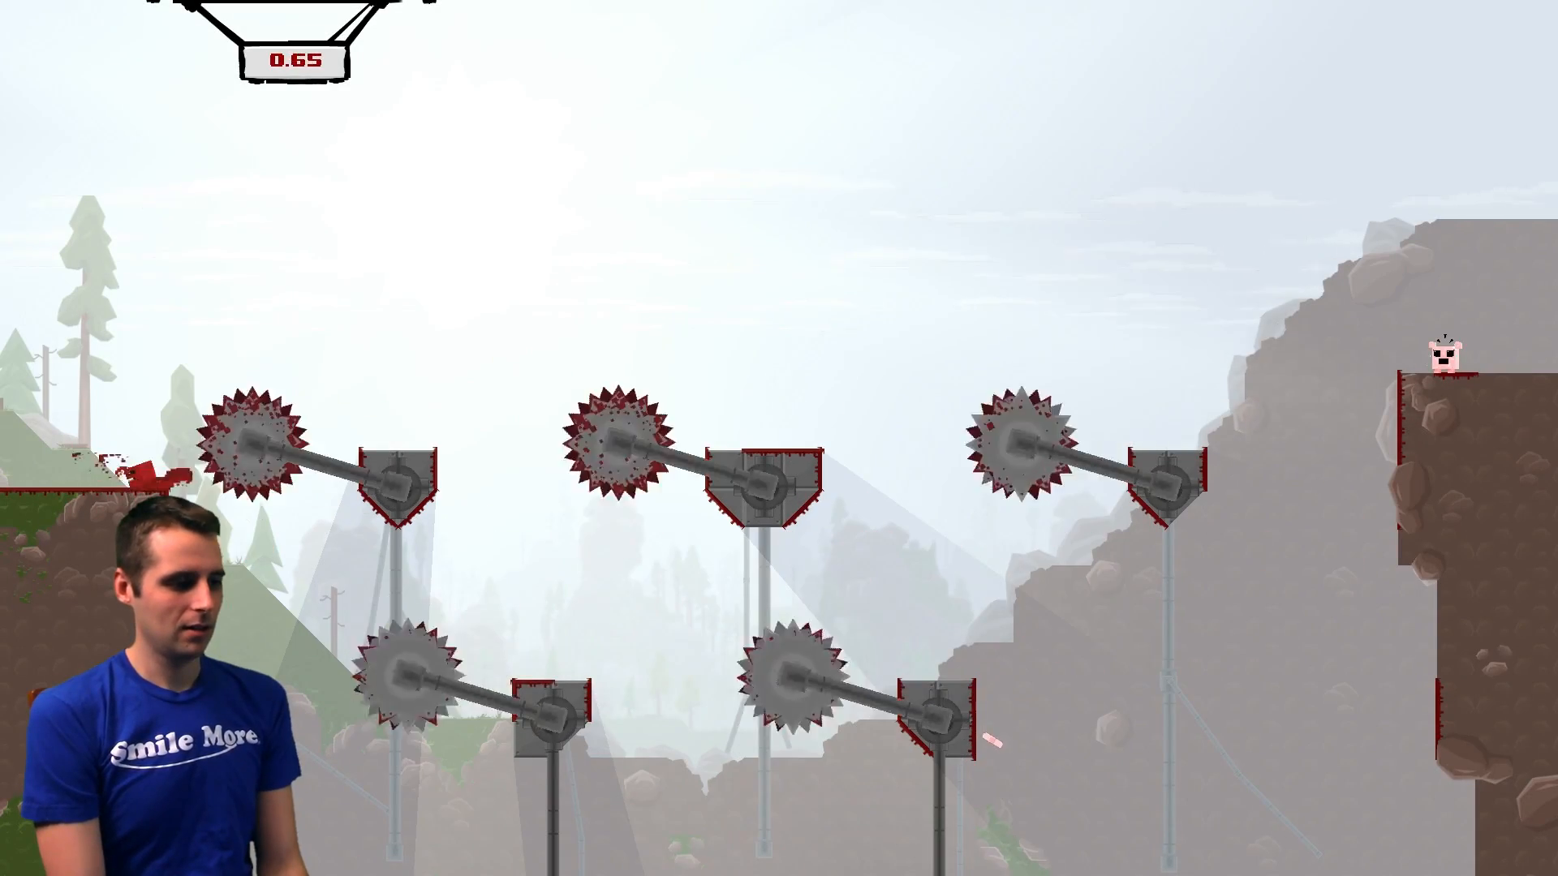
key(Right)
key(space)
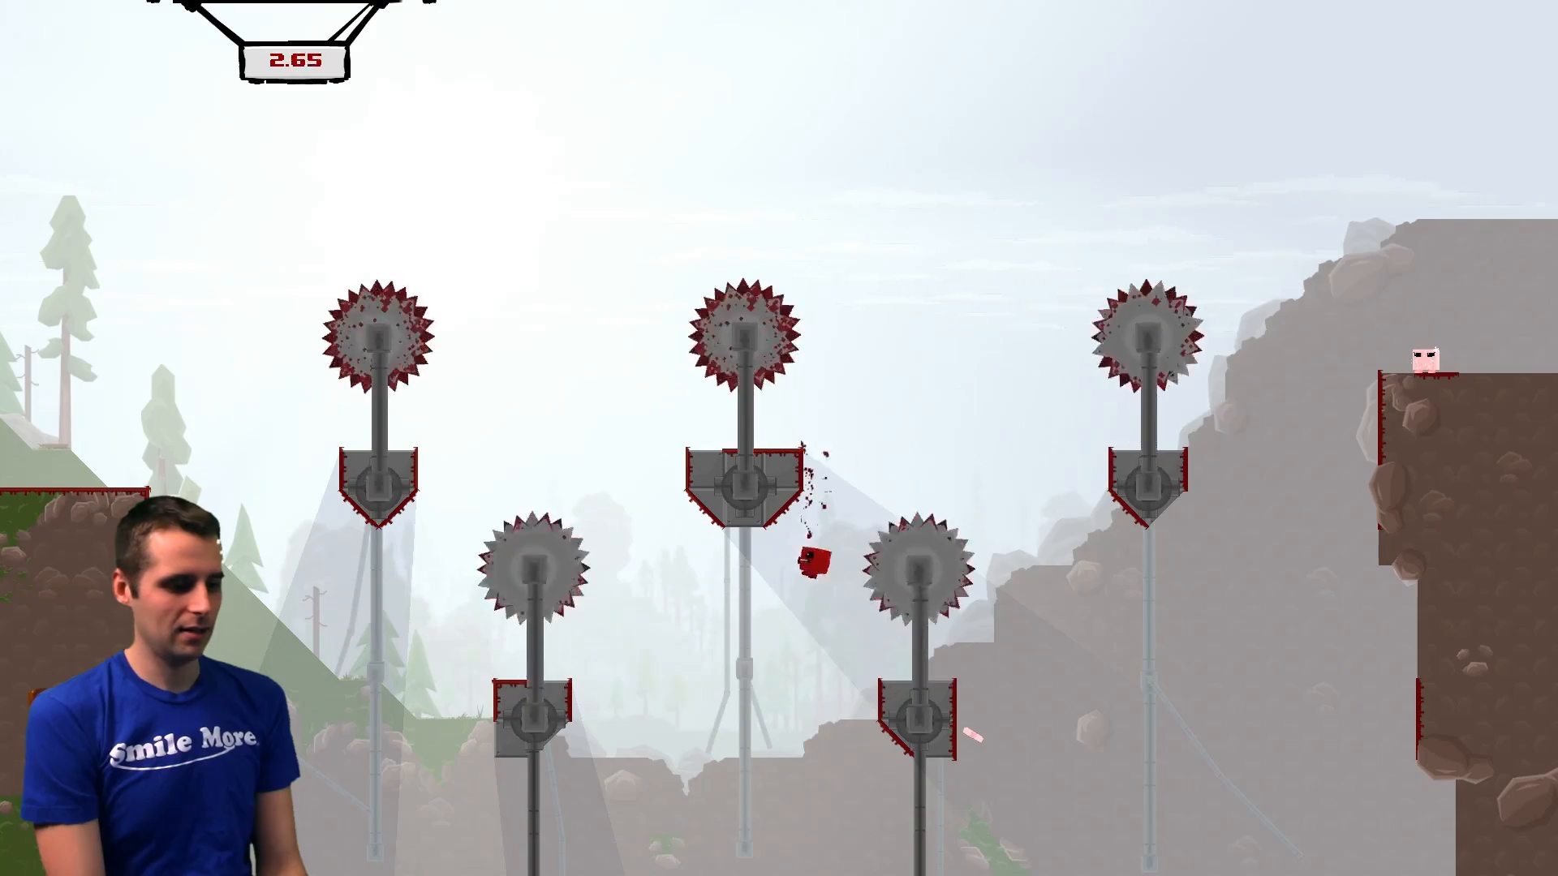
key(Right)
key(space)
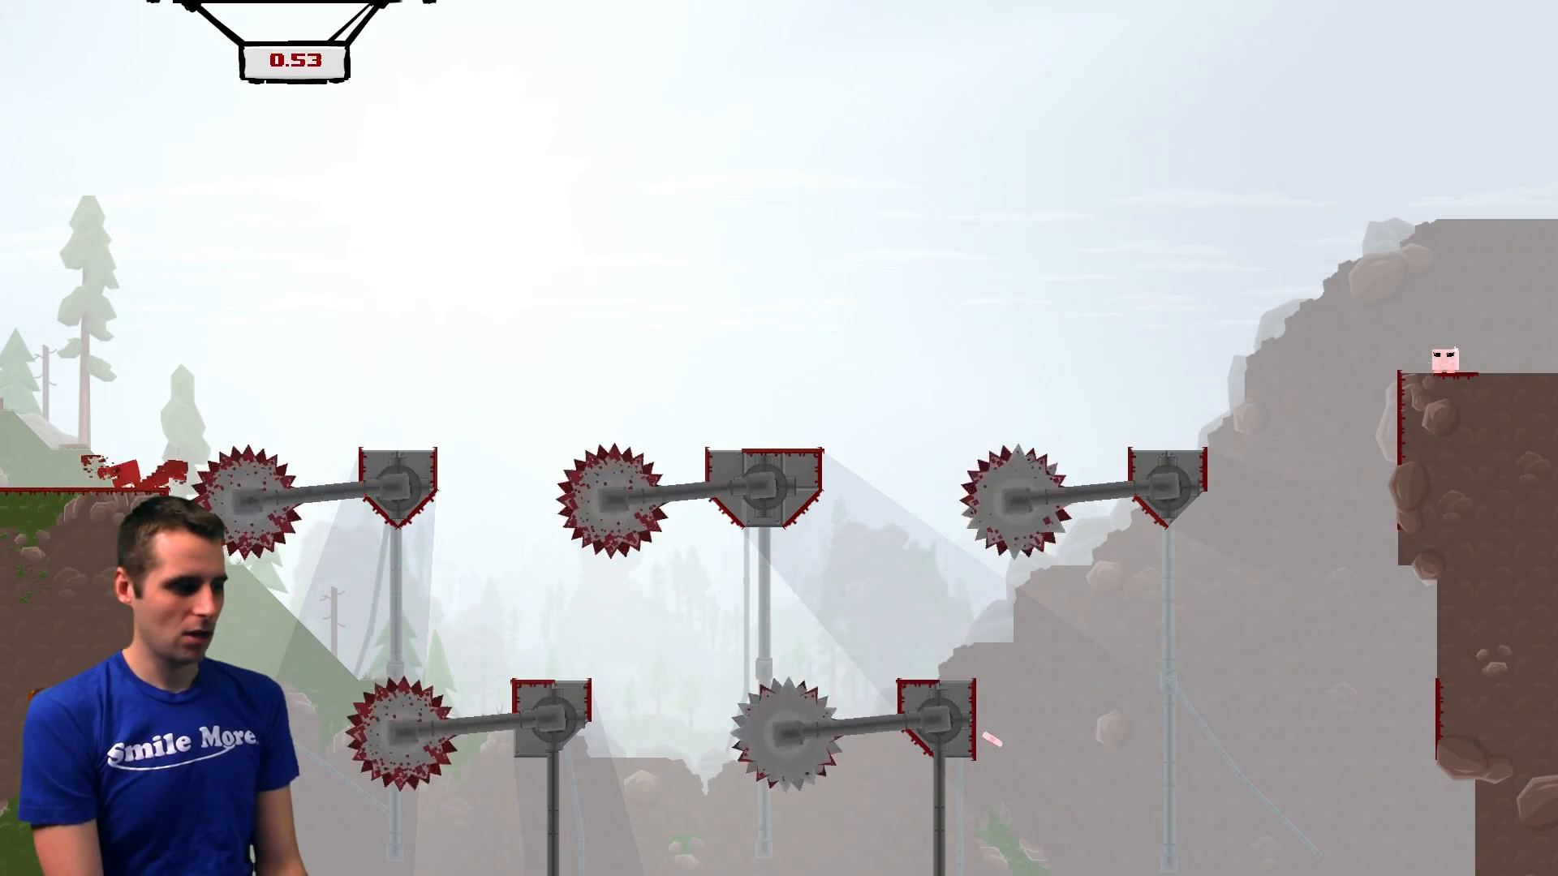
key(Right)
key(space)
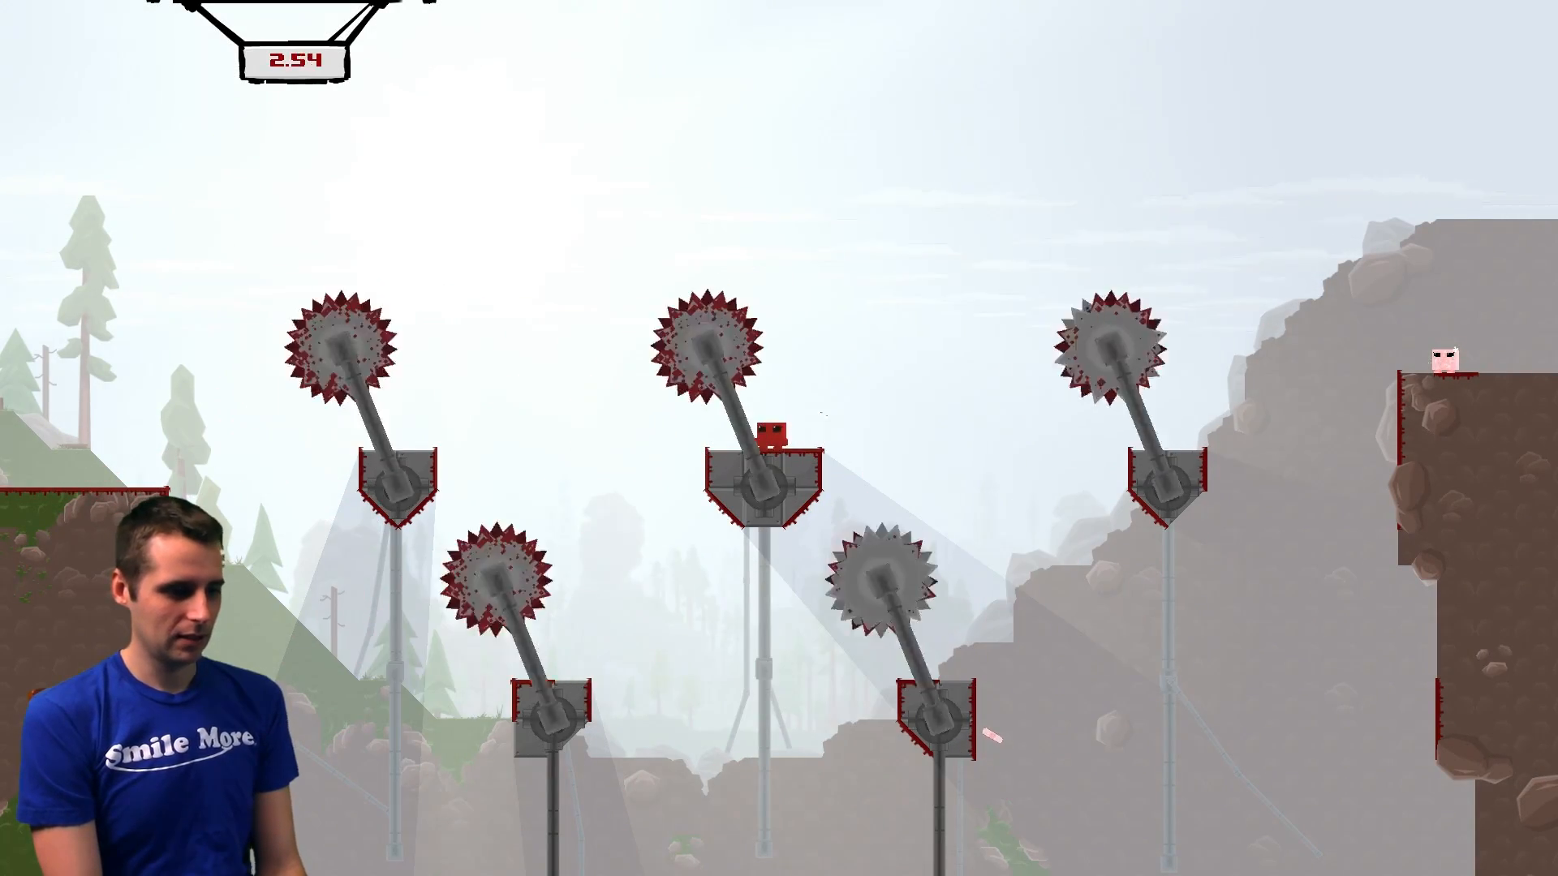
key(Right)
key(space)
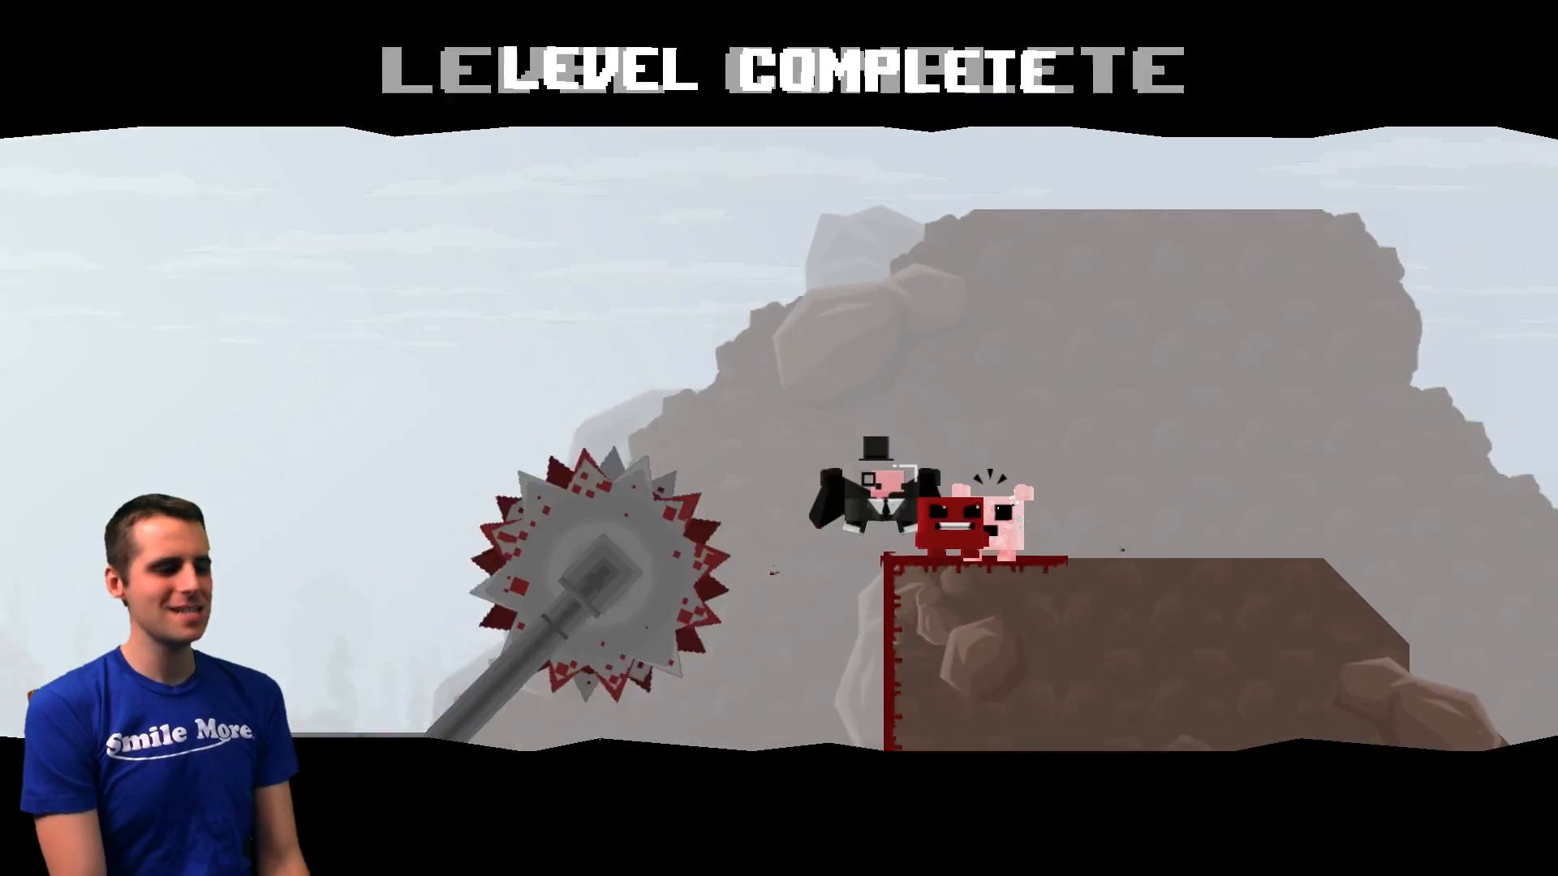